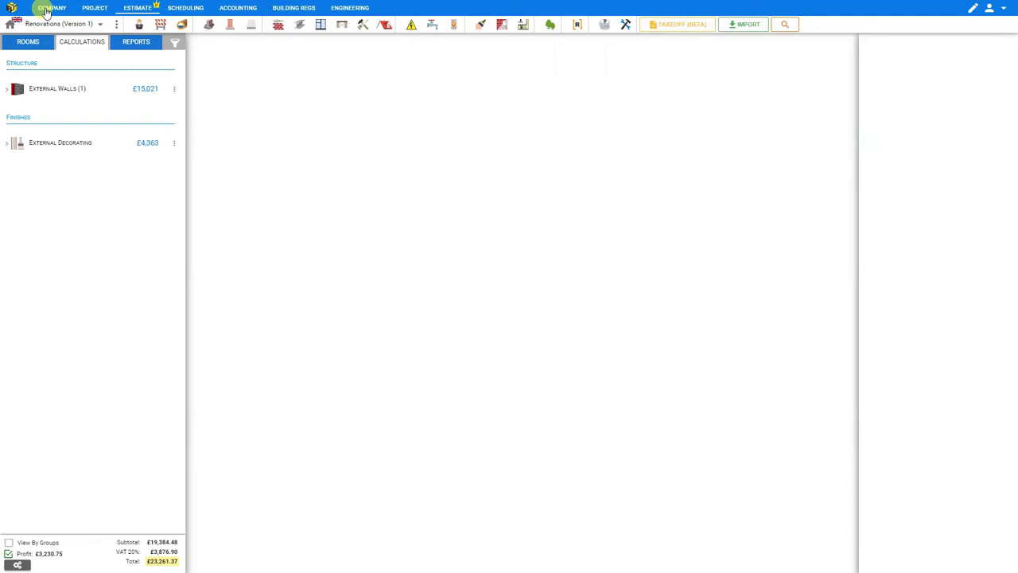
# Leave the renovation estimate and go to the My Company setup page for London Builders Ltd.
pyautogui.click(48, 9)
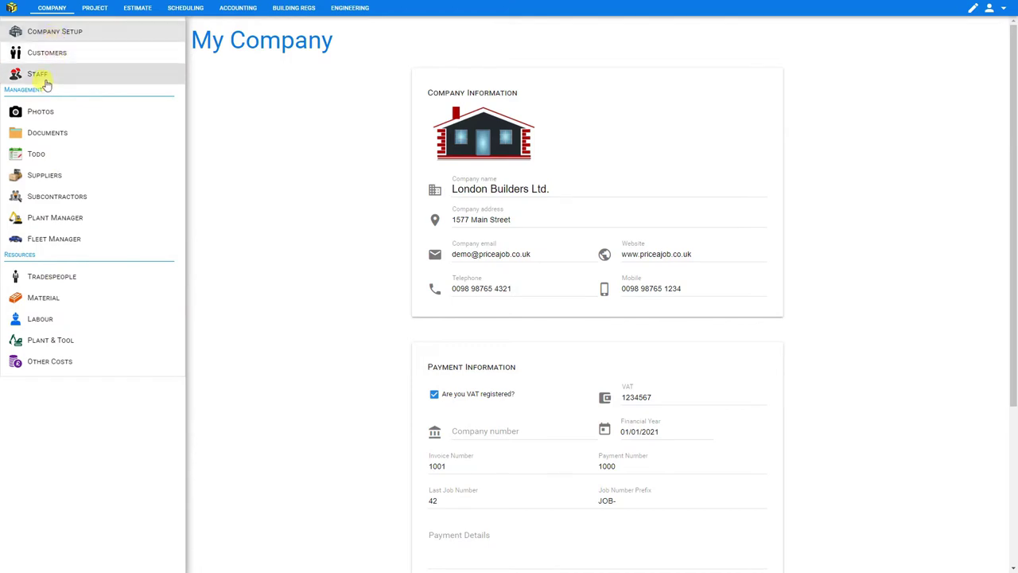
pyautogui.click(55, 34)
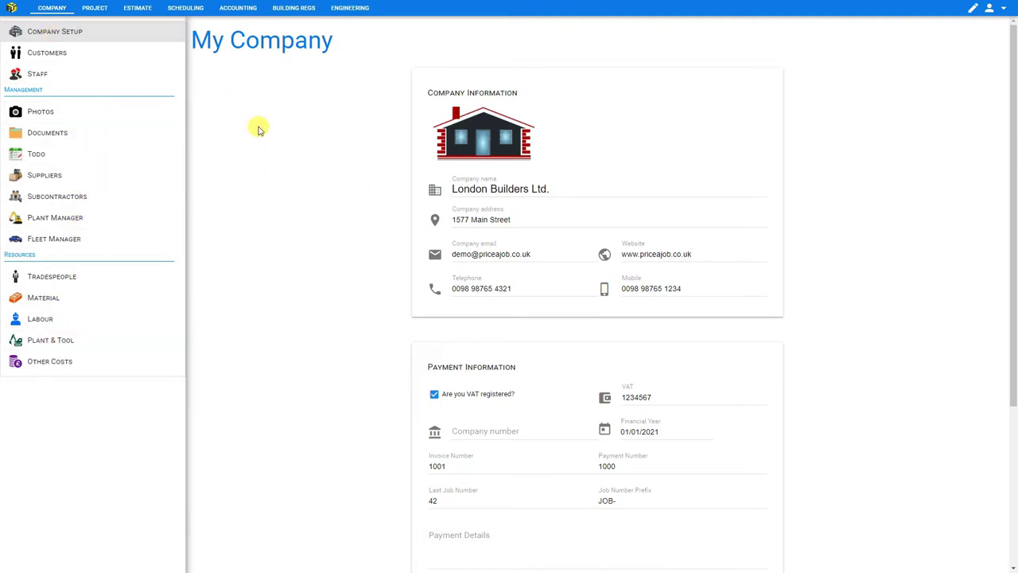
pyautogui.click(61, 35)
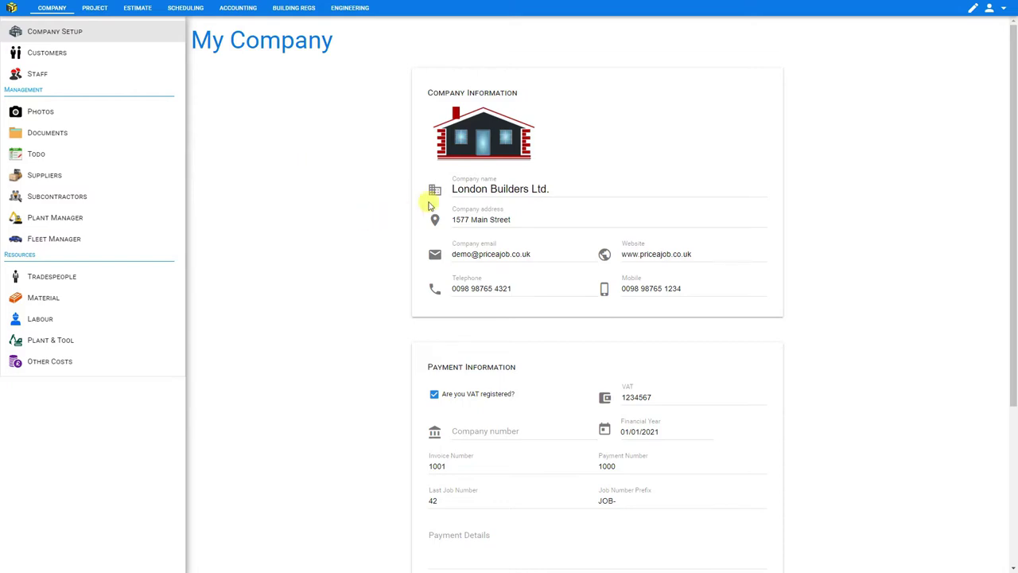
pyautogui.click(469, 188)
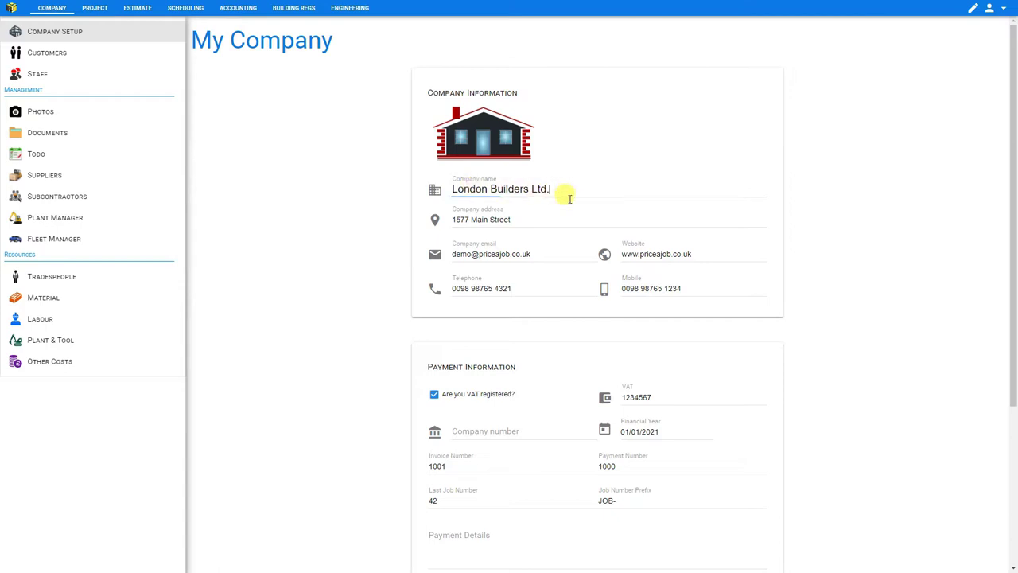
pyautogui.click(557, 218)
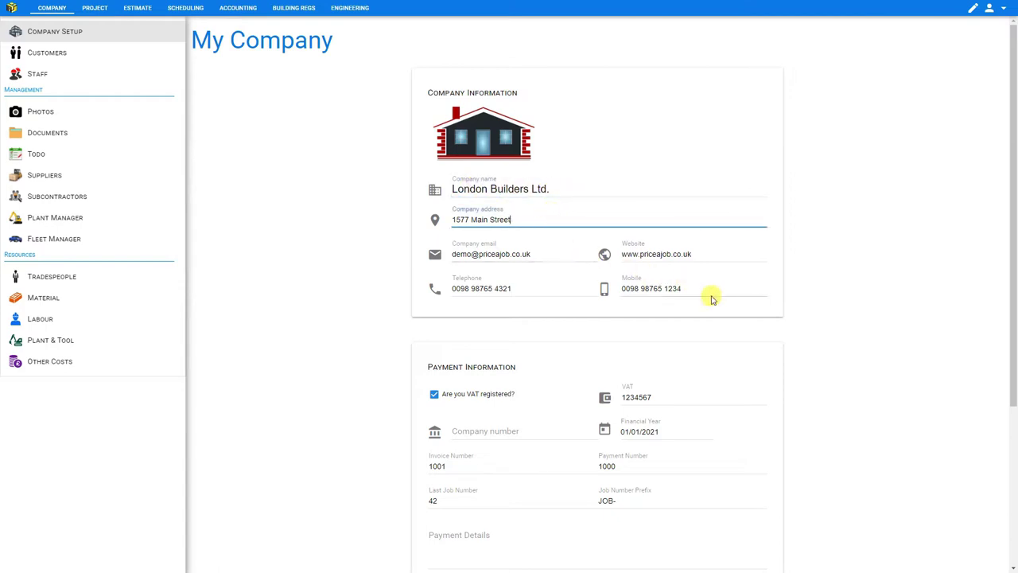
pyautogui.scroll(-3, 712, 299)
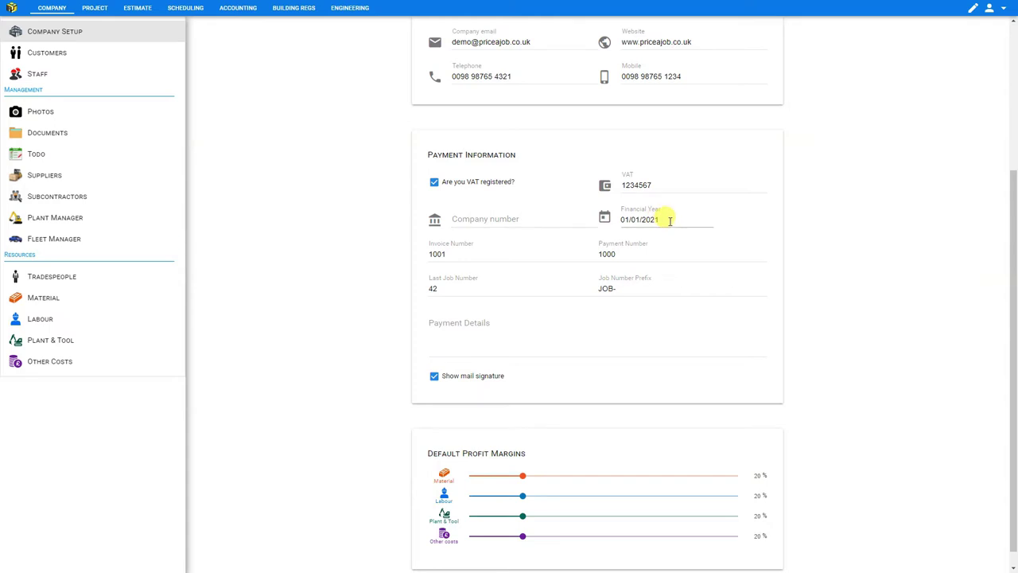
pyautogui.click(466, 252)
pyautogui.doubleClick(438, 253)
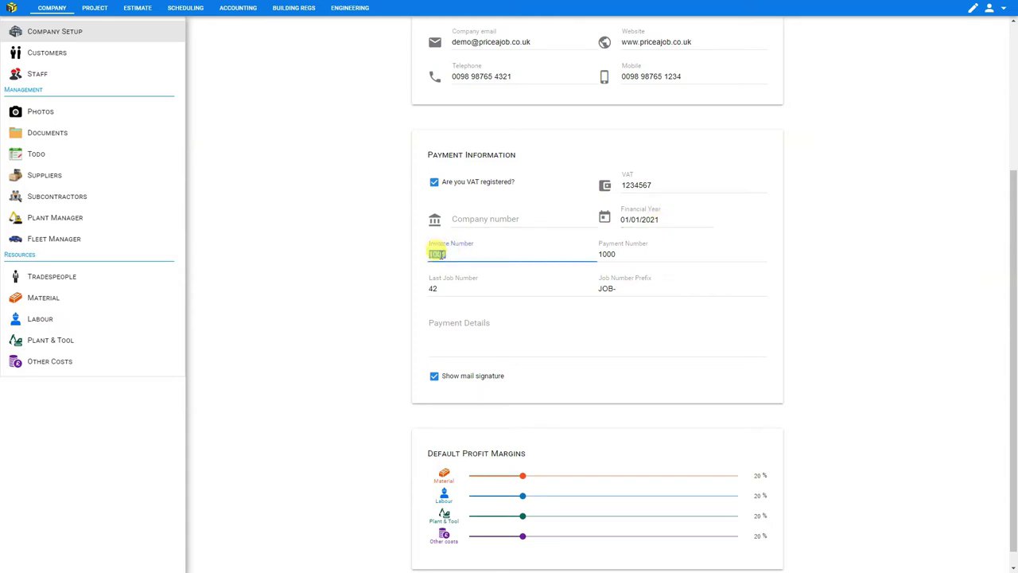
pyautogui.click(450, 254)
pyautogui.click(639, 254)
pyautogui.click(480, 287)
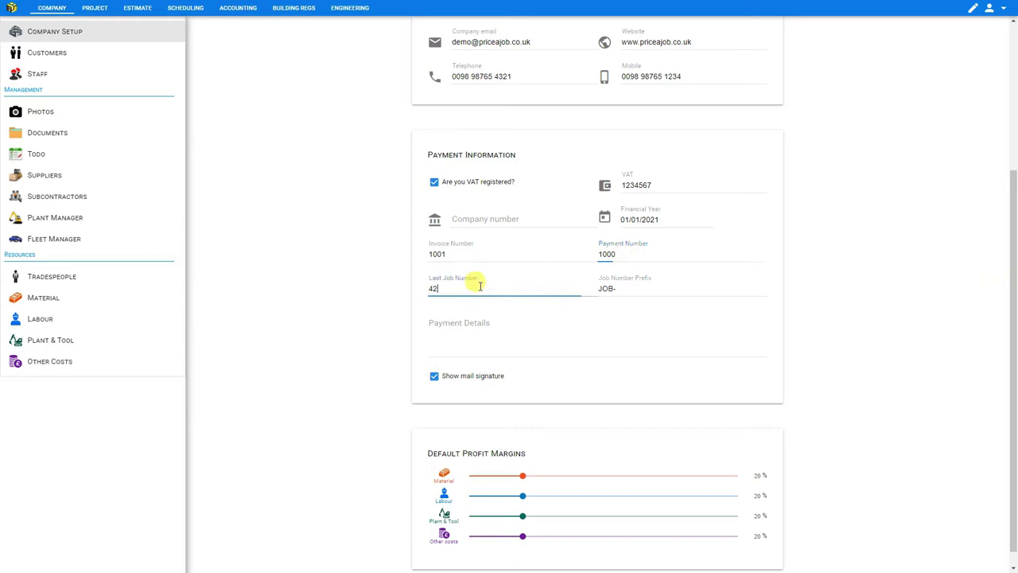
pyautogui.click(627, 292)
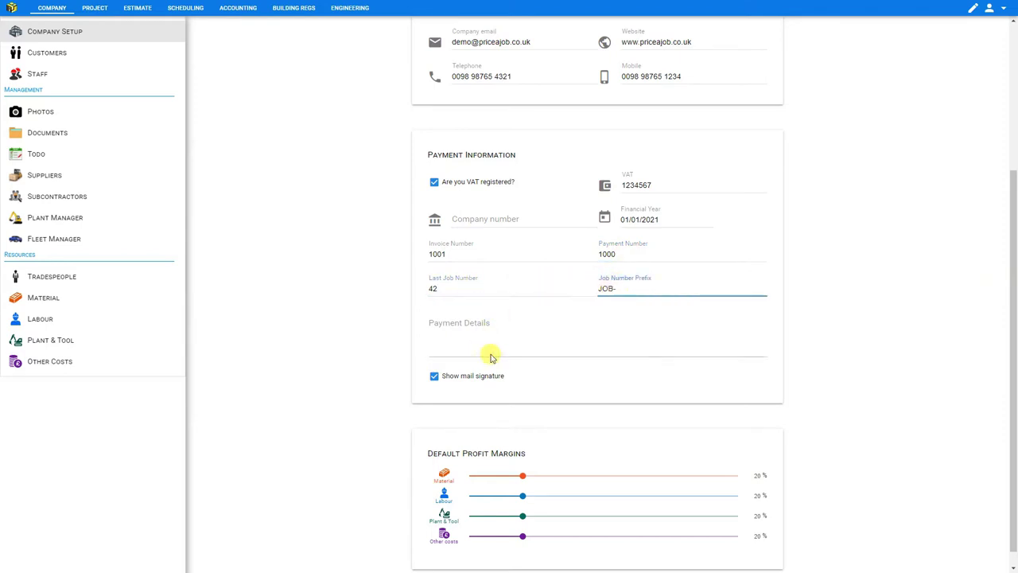
pyautogui.click(497, 341)
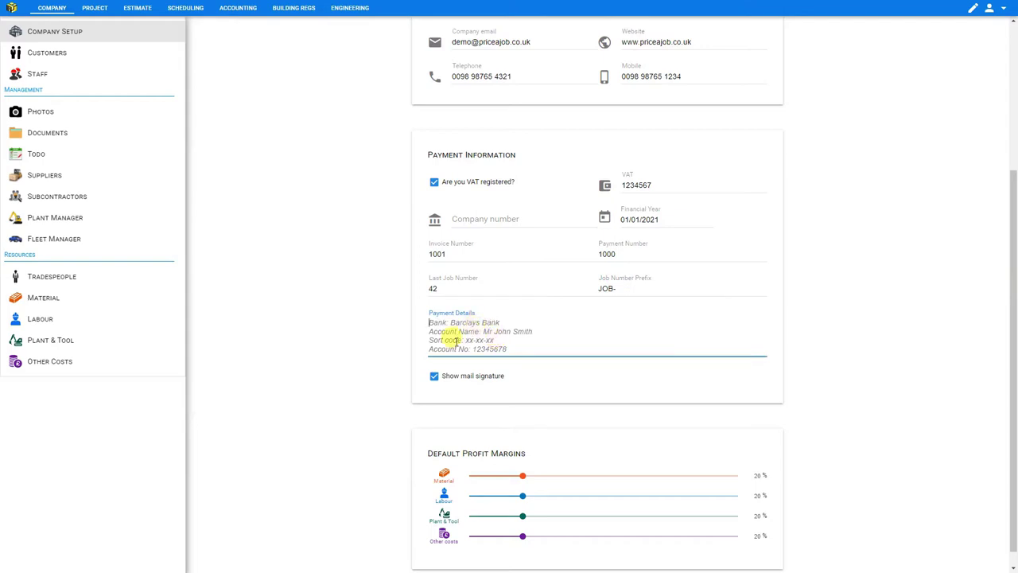
pyautogui.click(435, 381)
pyautogui.click(435, 377)
pyautogui.scroll(-1, 464, 358)
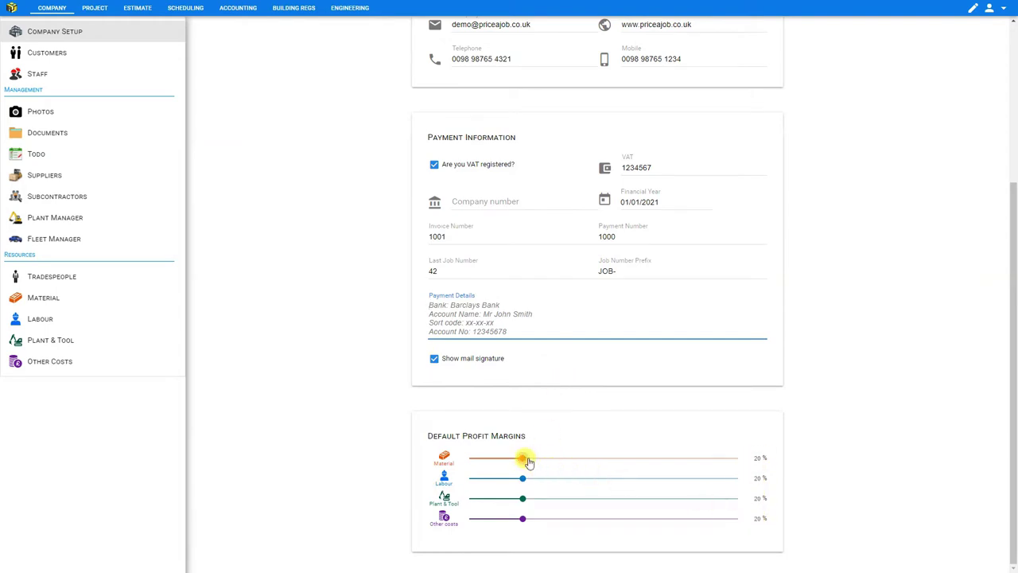
pyautogui.moveTo(523, 458); pyautogui.dragTo(523, 455)
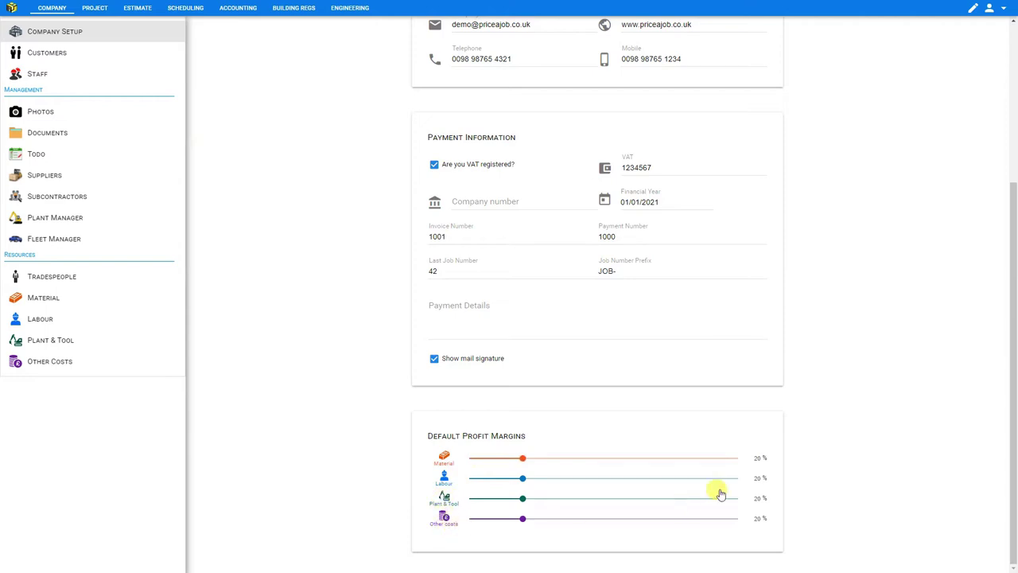
pyautogui.click(761, 457)
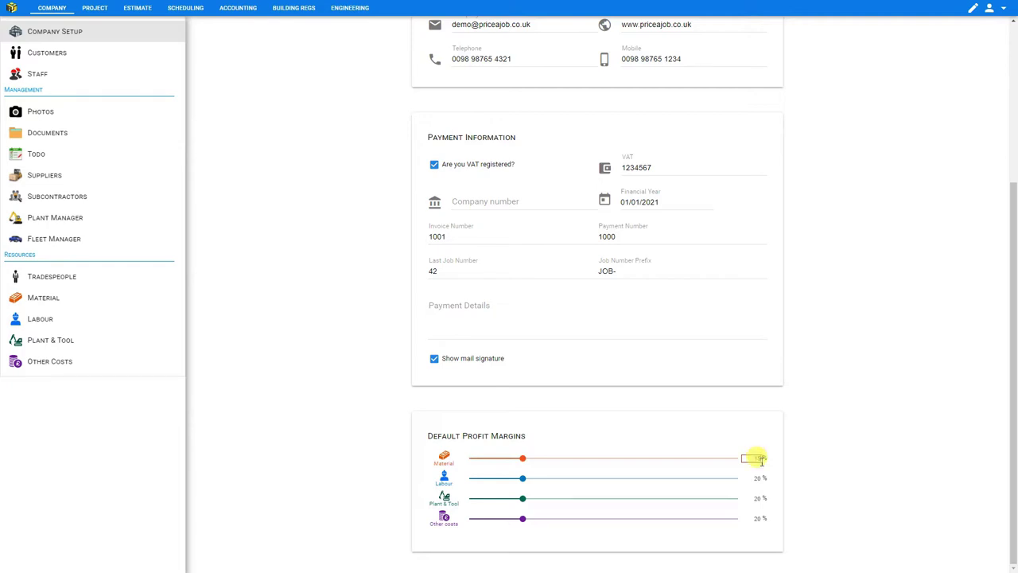
pyautogui.write('15')
pyautogui.press('Up')
pyautogui.press('Up')
pyautogui.press('Up')
pyautogui.press('Up')
pyautogui.click(802, 481)
pyautogui.scroll(1, 800, 477)
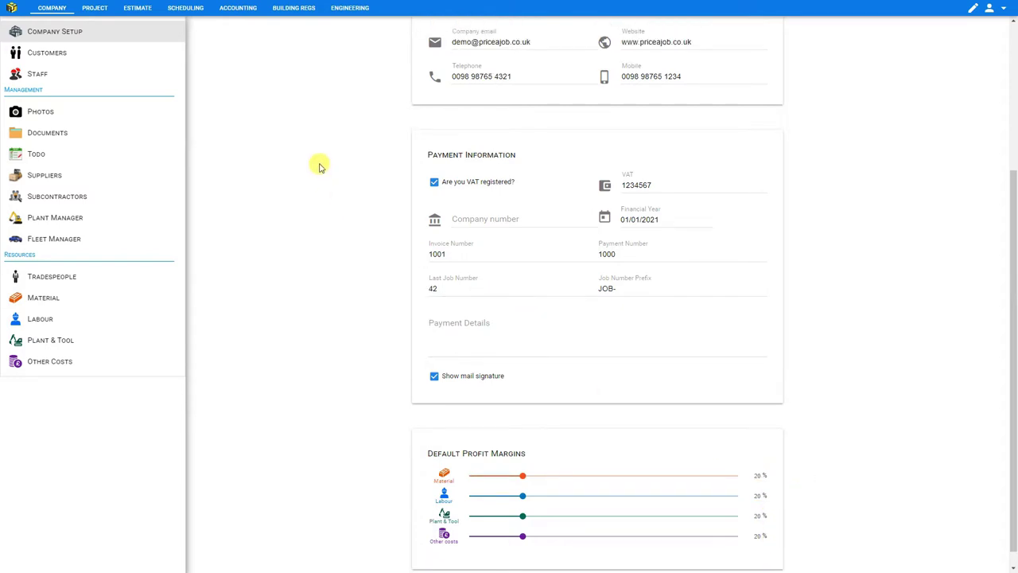
# On the Staff page, add a new staff member entered under the employee's full name.
pyautogui.click(41, 77)
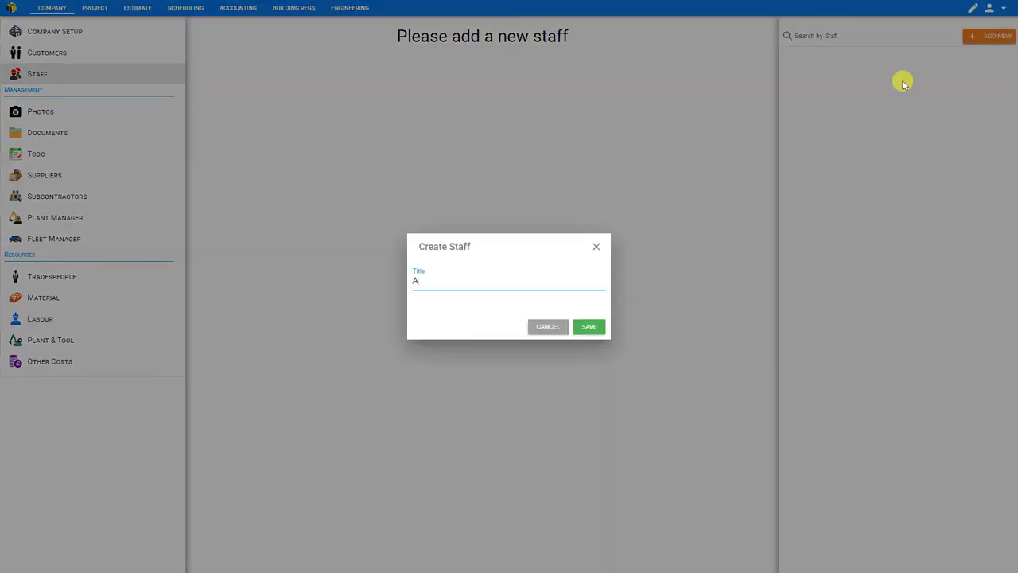
pyautogui.press('Return')
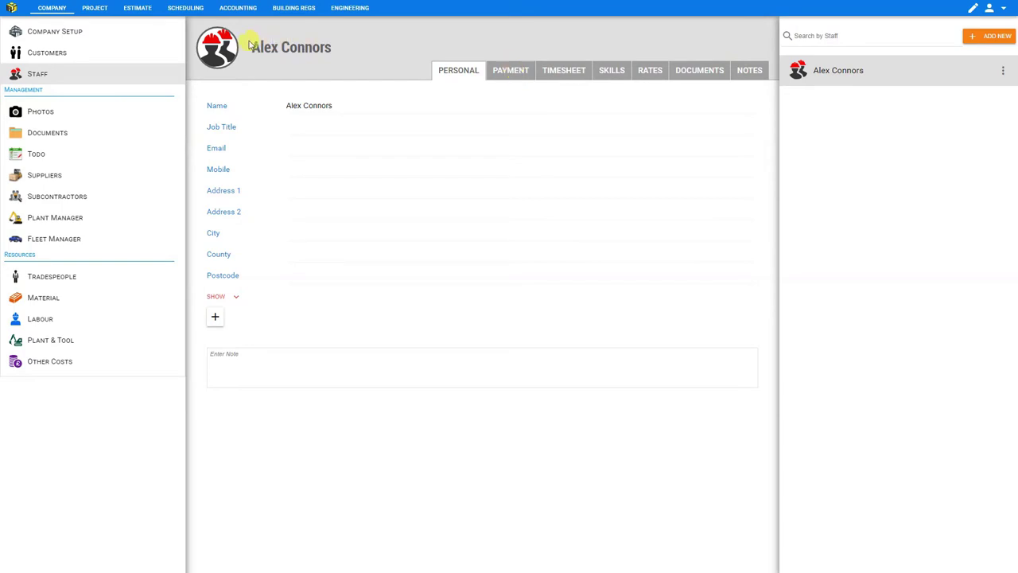
pyautogui.moveTo(219, 46)
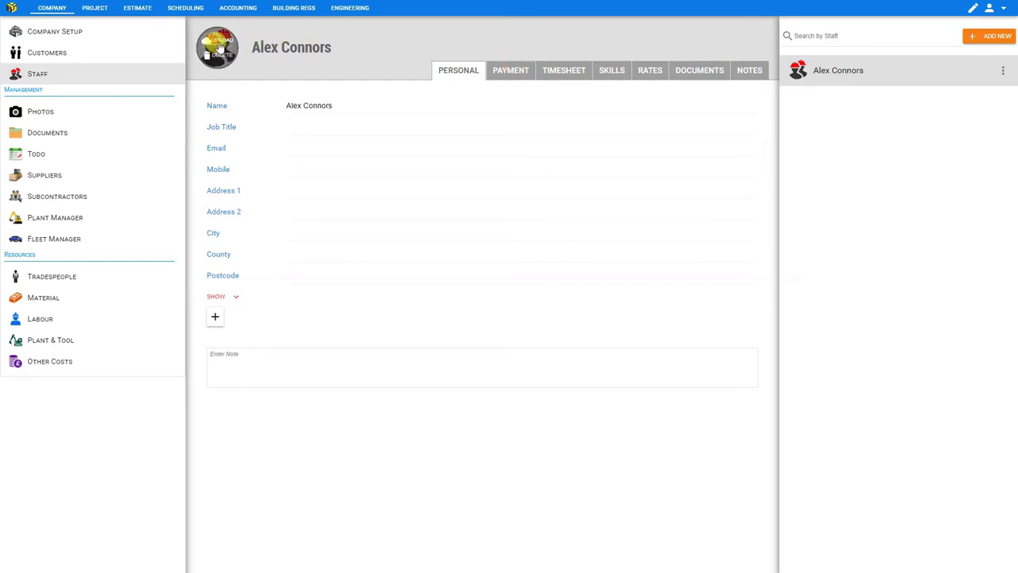
# Upload a profile photo and enter job title Builder and the staff member's e-mail address.
pyautogui.click(221, 43)
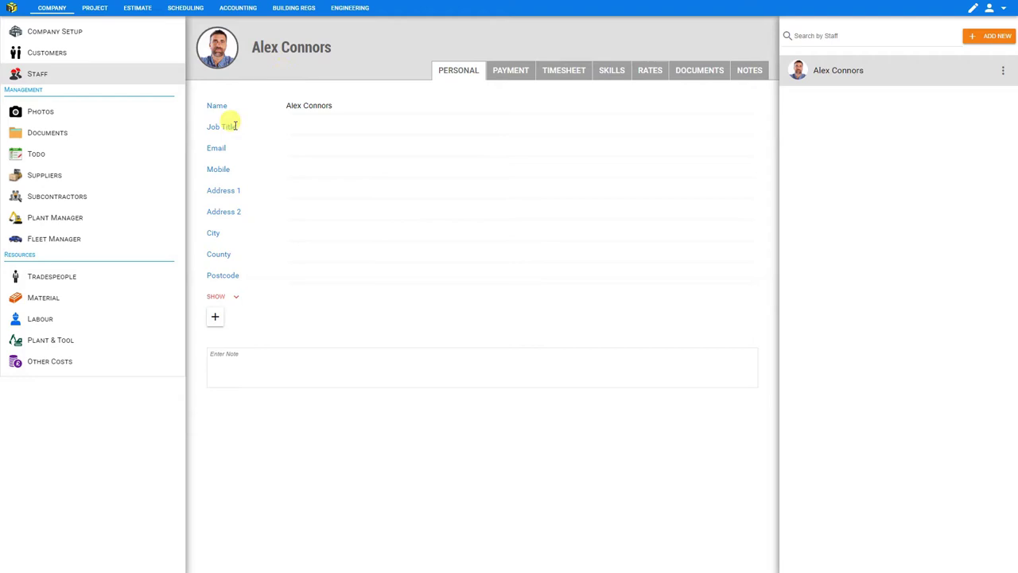
pyautogui.click(292, 128)
pyautogui.write('Builder')
pyautogui.click(310, 148)
# Fill in the mobile number, first address line and city, then correct the first address line.
pyautogui.click(310, 169)
pyautogui.click(310, 190)
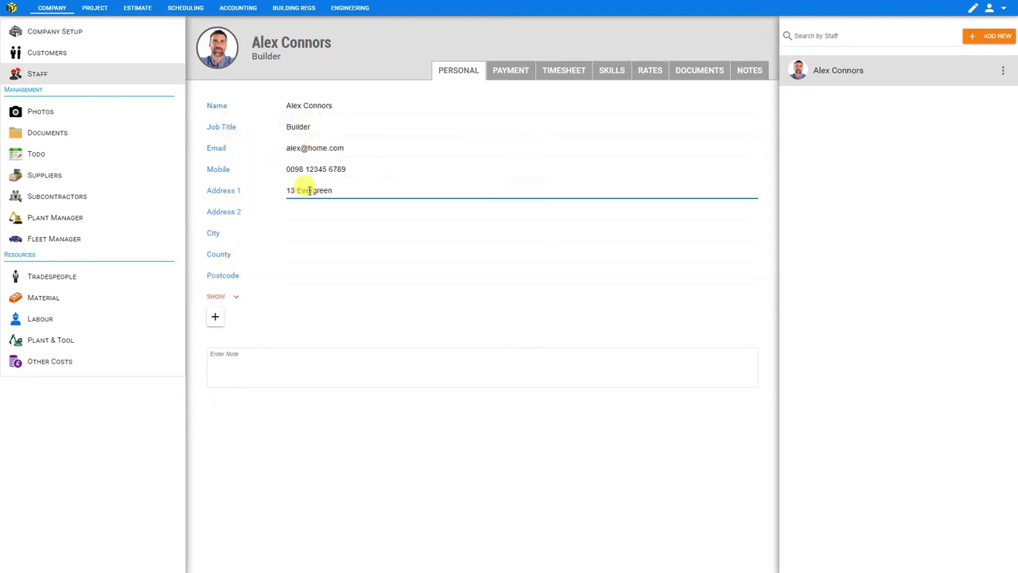
pyautogui.click(309, 232)
pyautogui.write('London')
pyautogui.tripleClick(288, 190)
# Correct the mobile number and fill in the second address line and postcode.
pyautogui.tripleClick(291, 168)
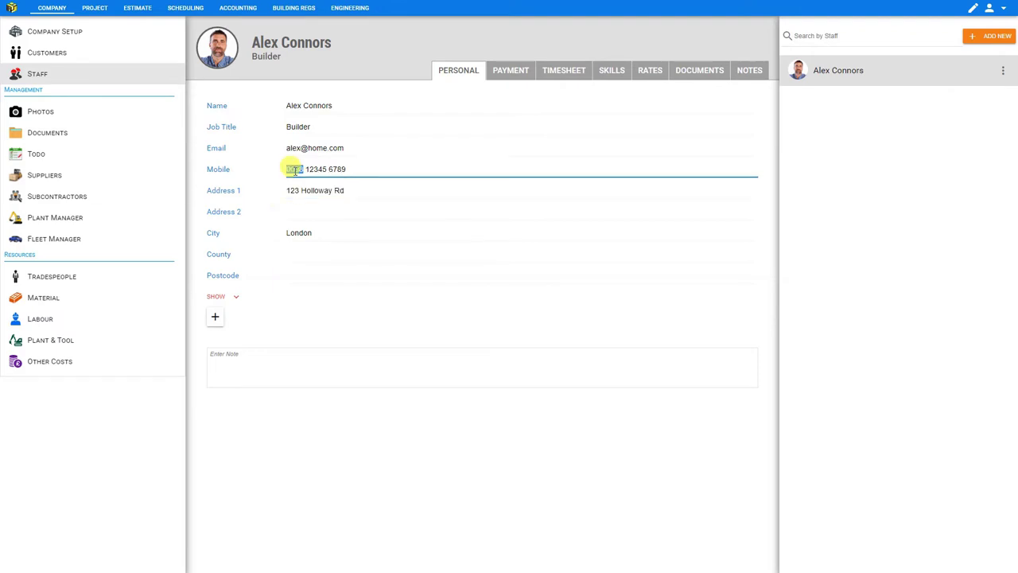
pyautogui.click(306, 209)
pyautogui.write('#3C')
pyautogui.click(299, 275)
pyautogui.write('E63PE')
pyautogui.click(298, 254)
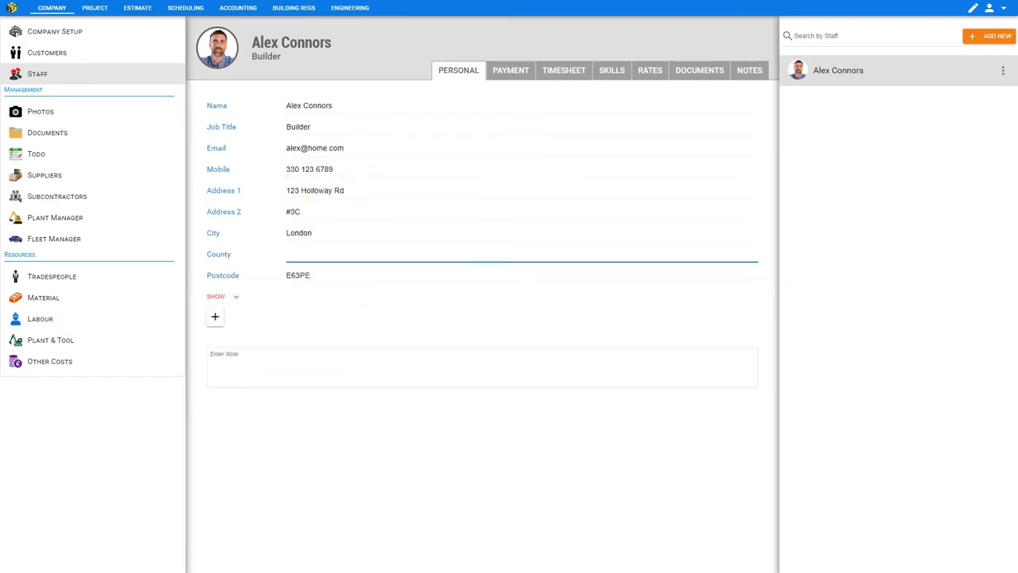
pyautogui.click(325, 307)
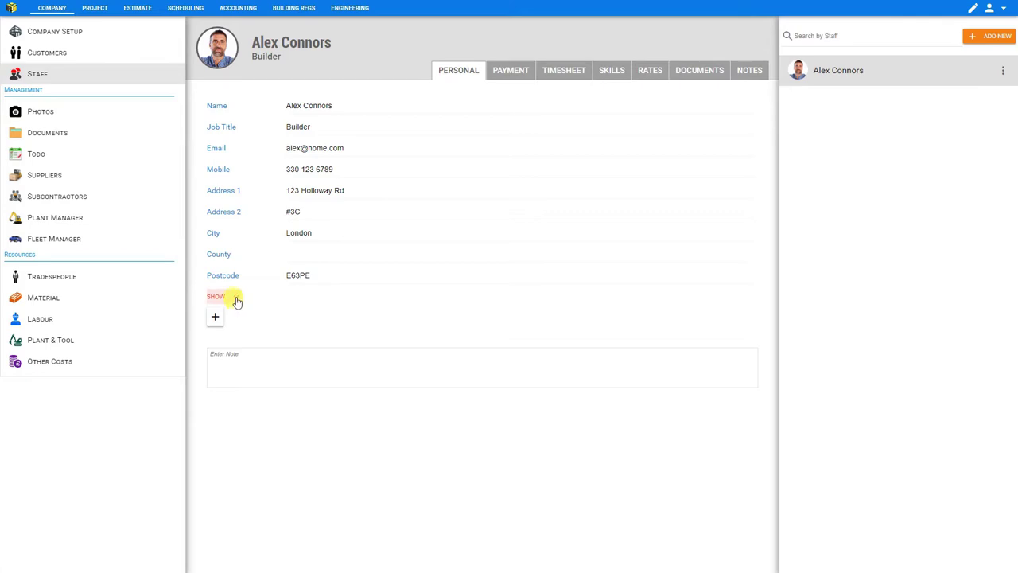
# Reveal the employment details and keep the employment status as Full time.
pyautogui.click(236, 301)
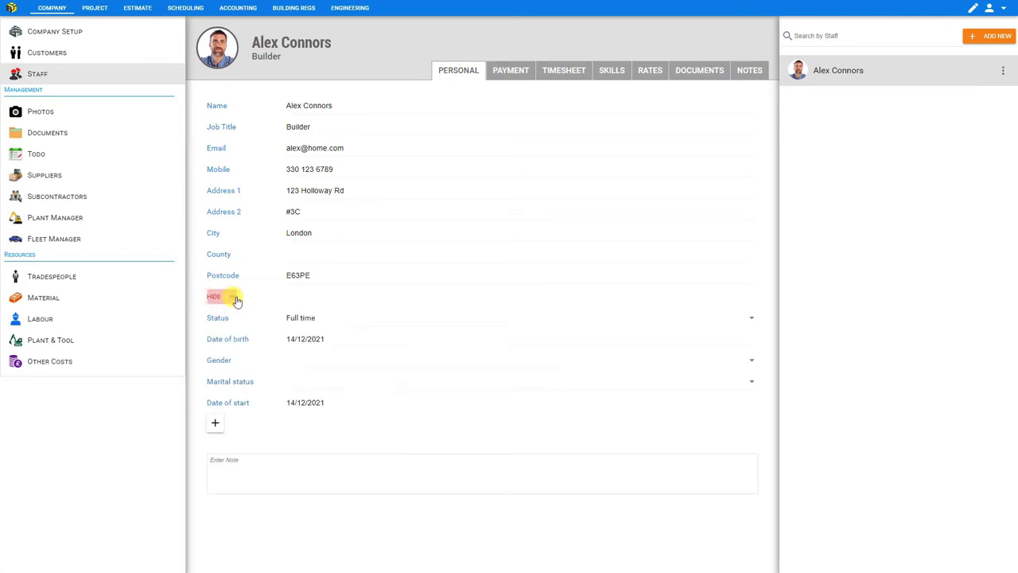
pyautogui.click(316, 322)
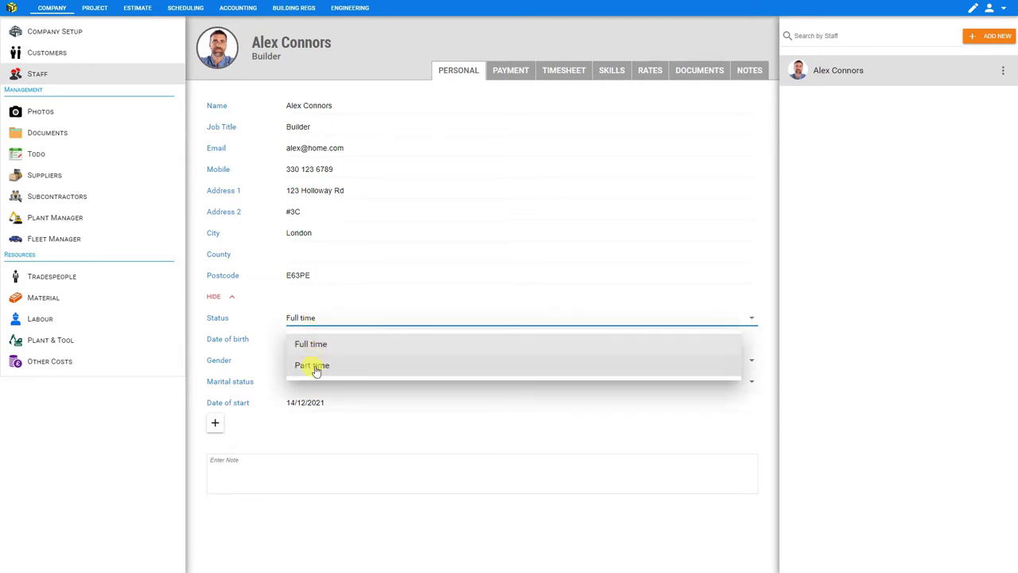
pyautogui.click(316, 347)
# Set the date of birth to 23 November 1990.
pyautogui.click(318, 338)
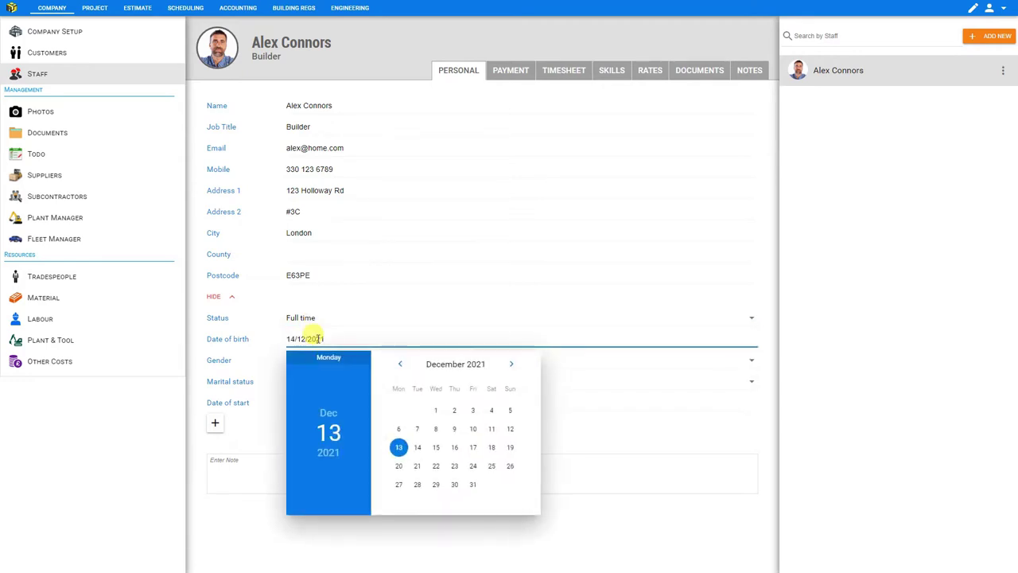
pyautogui.click(328, 454)
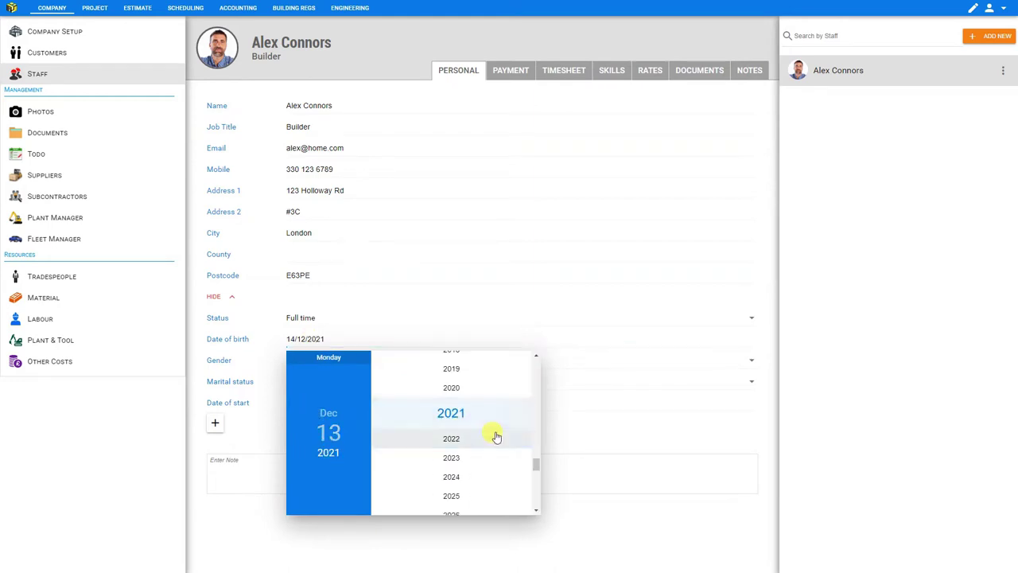
pyautogui.scroll(2, 493, 436)
pyautogui.scroll(5, 495, 436)
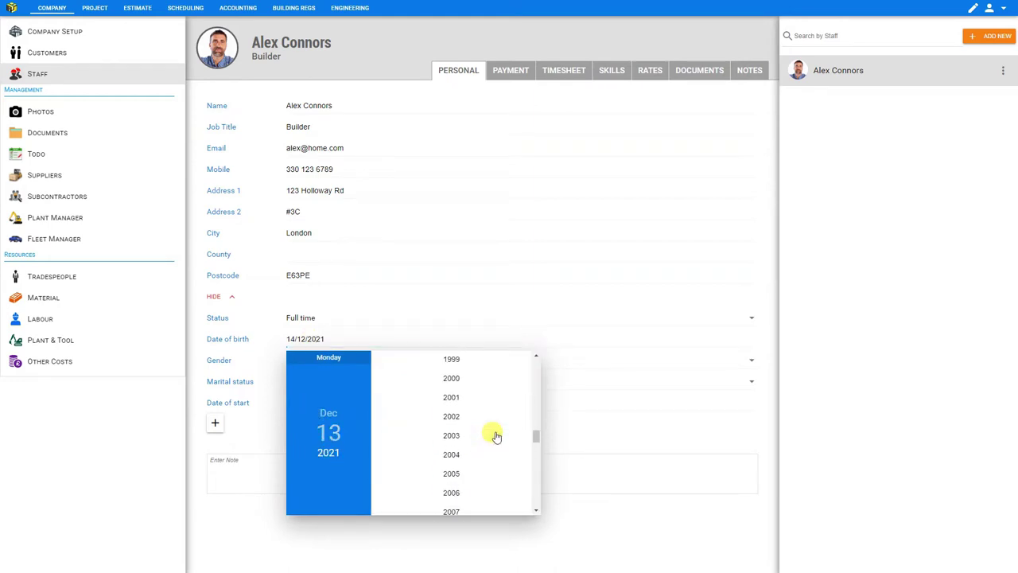
pyautogui.scroll(4, 496, 436)
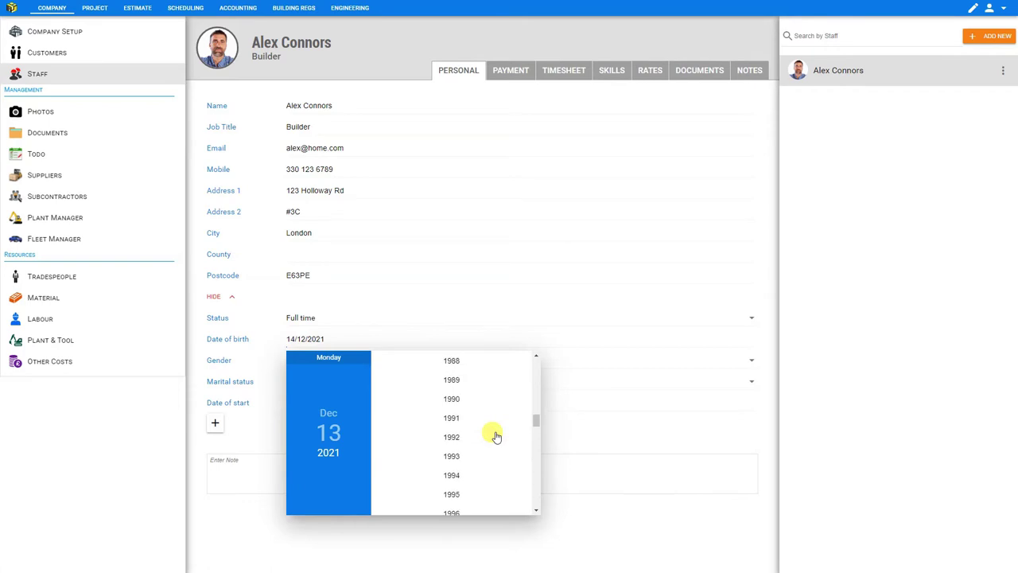
pyautogui.click(454, 400)
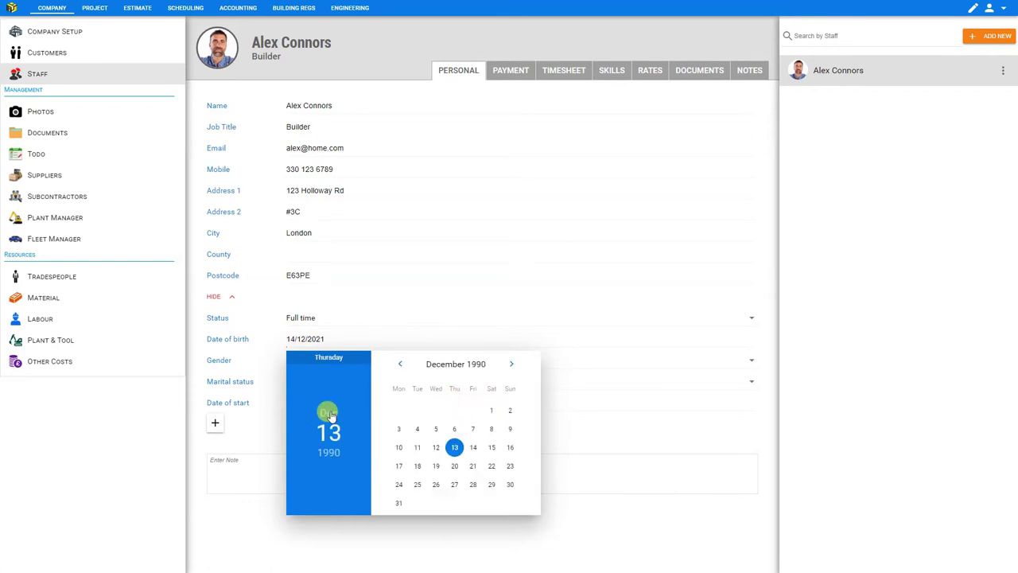
pyautogui.click(329, 414)
pyautogui.click(453, 472)
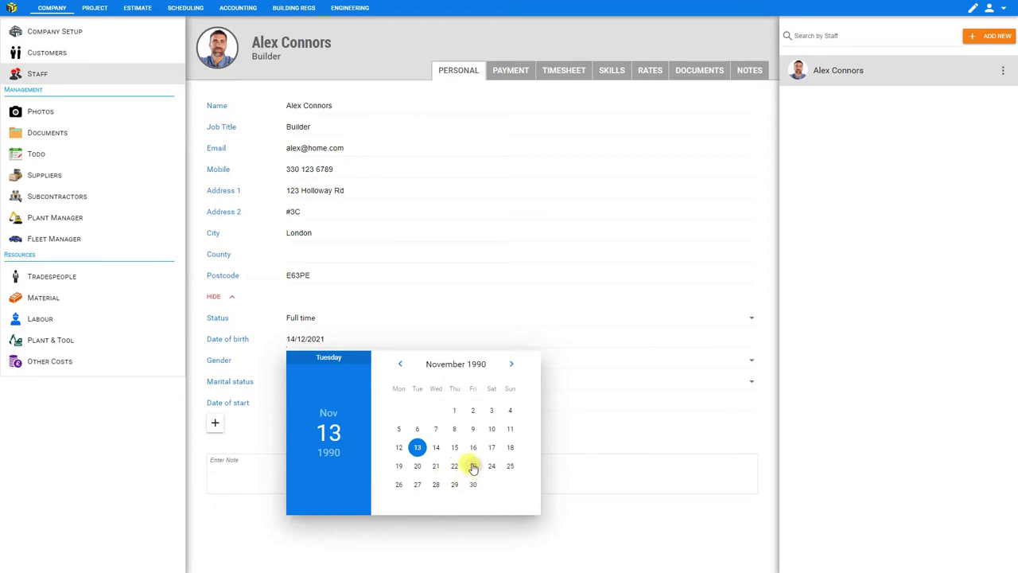
pyautogui.click(472, 466)
# Set gender to Male and marital status to Married.
pyautogui.click(324, 362)
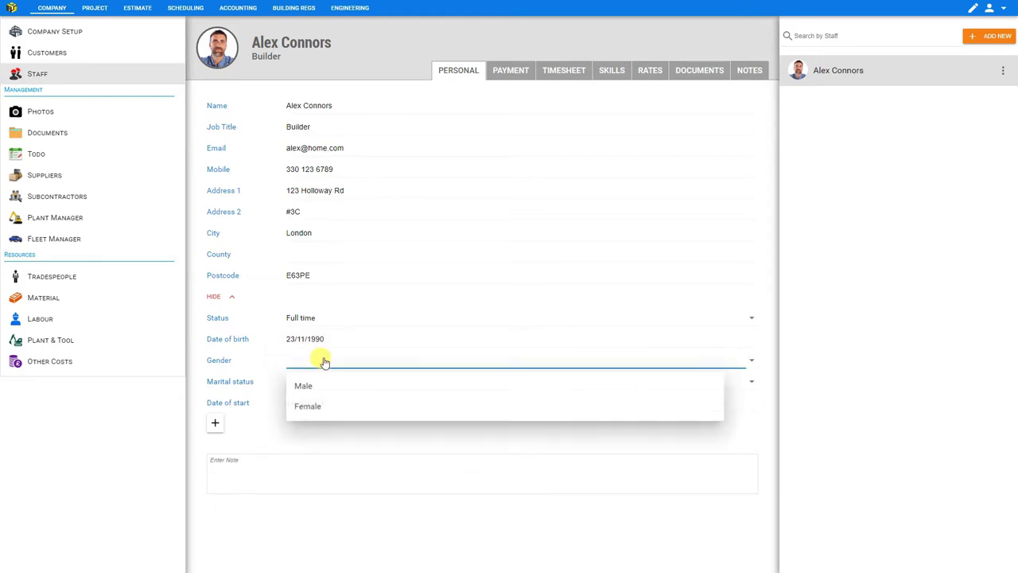
pyautogui.click(304, 385)
pyautogui.click(304, 385)
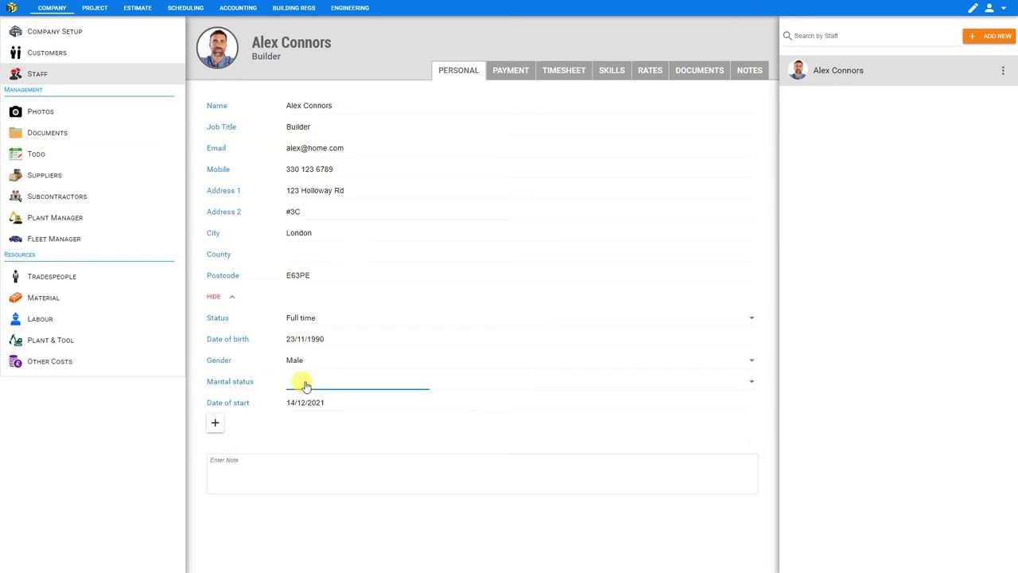
pyautogui.click(307, 407)
# Set the date of start to 08/07/2016.
pyautogui.click(320, 402)
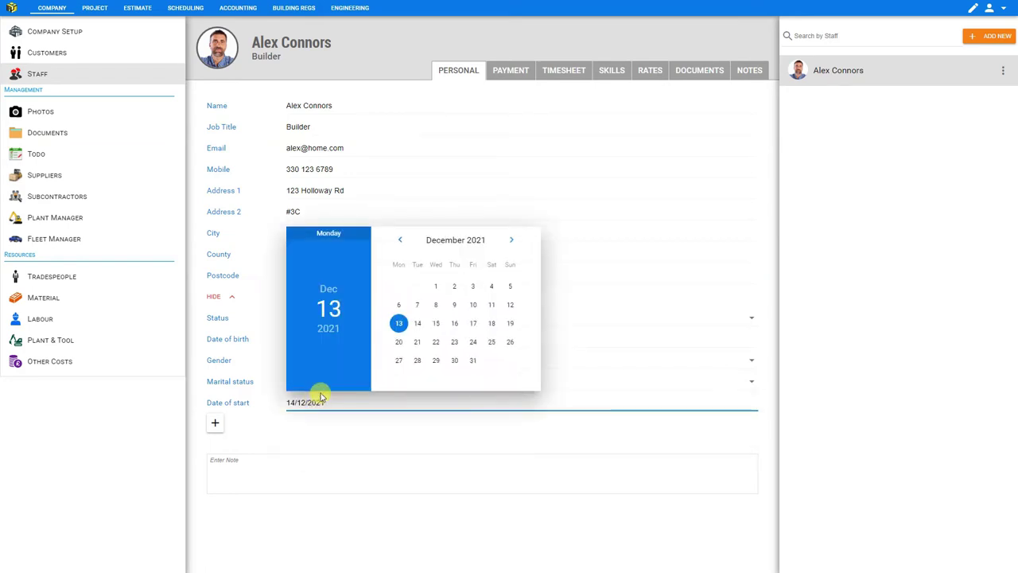
pyautogui.click(327, 328)
pyautogui.scroll(1, 458, 243)
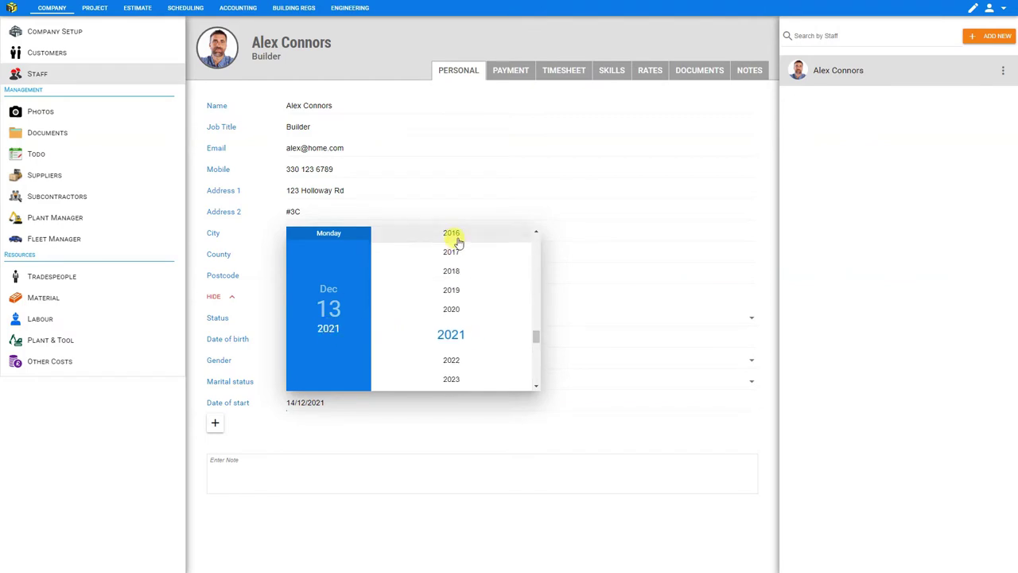
pyautogui.click(455, 239)
pyautogui.click(399, 240)
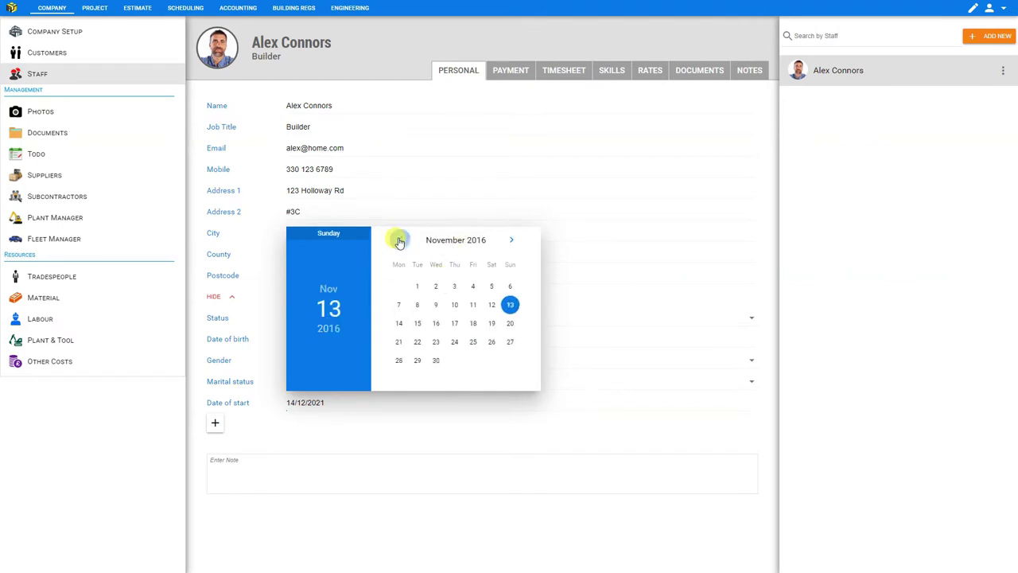
pyautogui.click(399, 241)
pyautogui.click(400, 240)
pyautogui.click(399, 241)
pyautogui.click(400, 240)
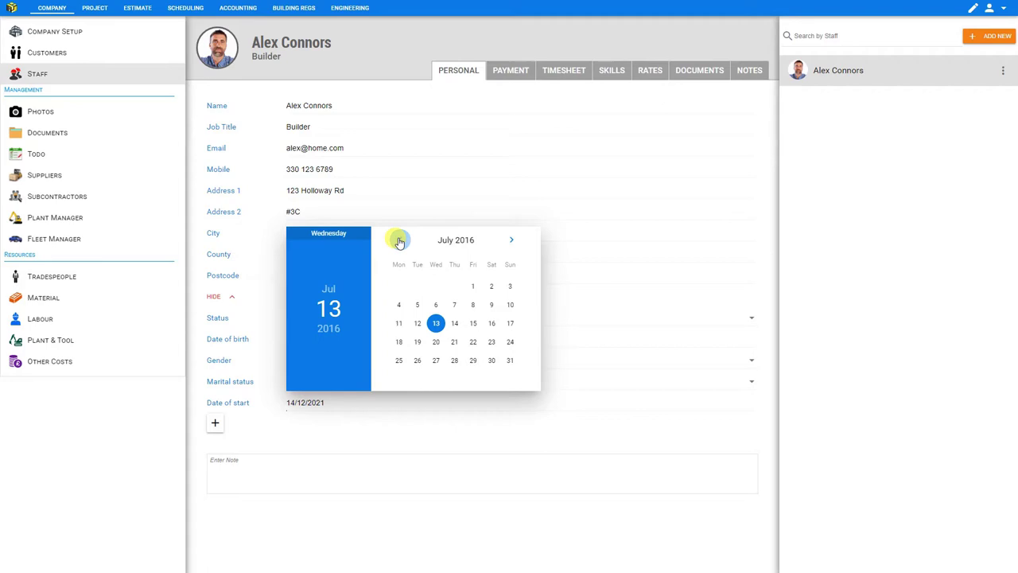
pyautogui.click(473, 305)
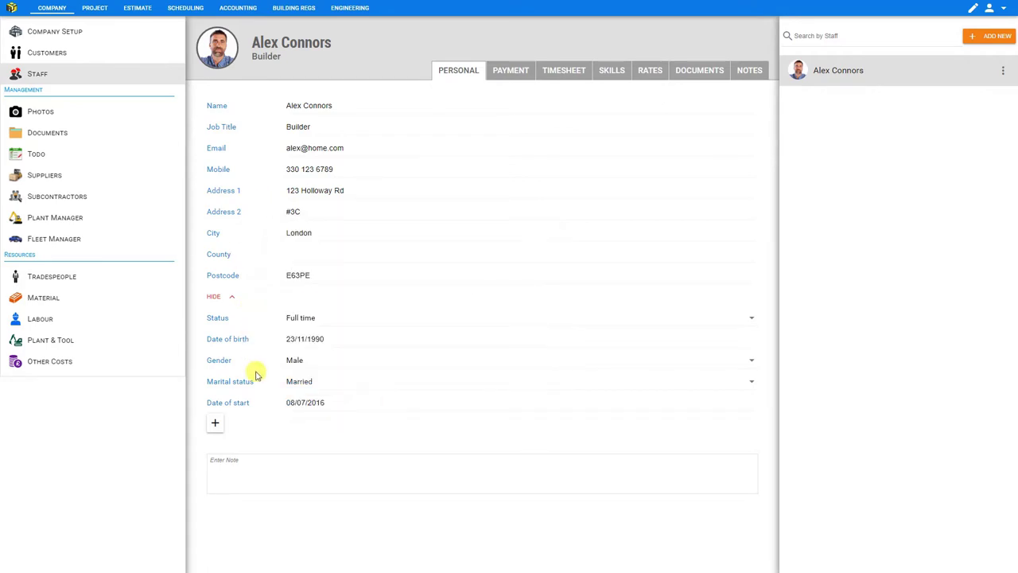
# Add a custom Text field titled 'Emergency Contact' and enter the contact's name.
pyautogui.click(214, 425)
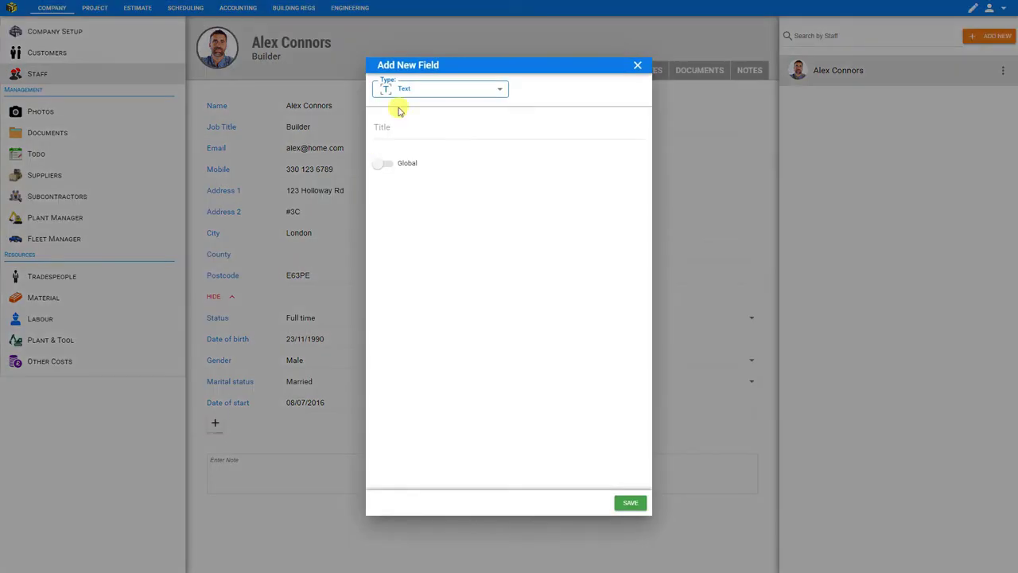
pyautogui.click(499, 91)
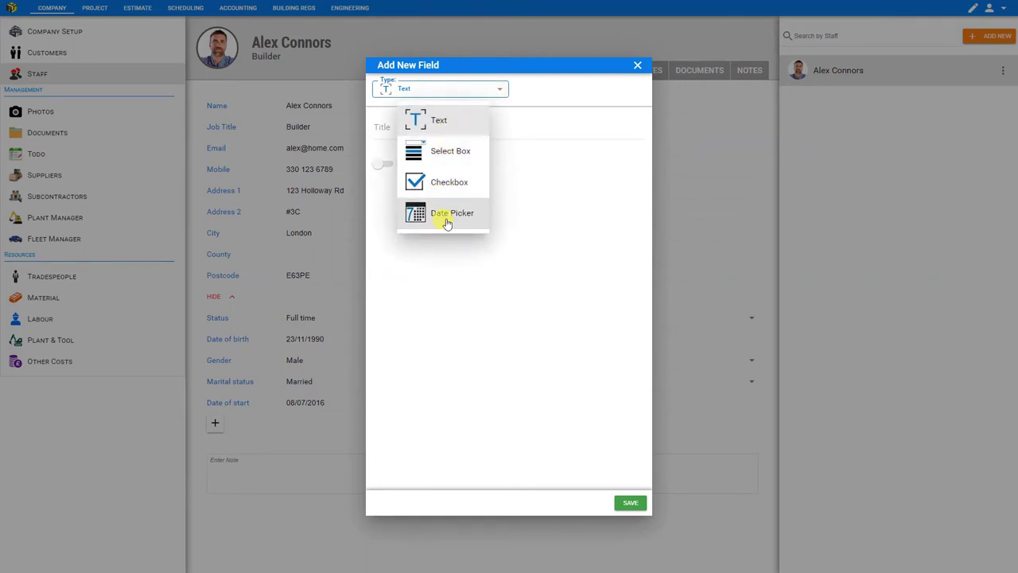
pyautogui.click(433, 123)
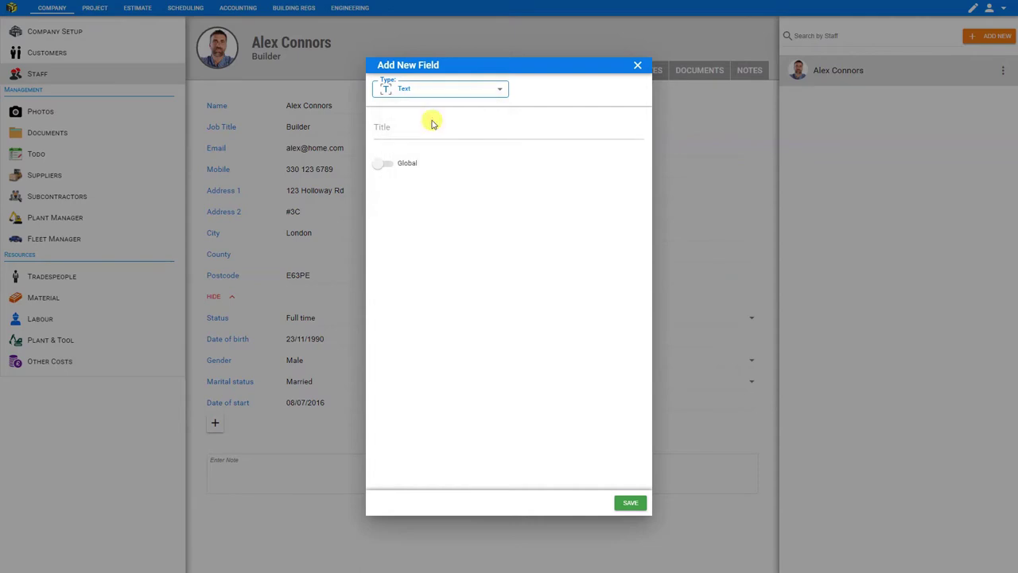
pyautogui.click(390, 130)
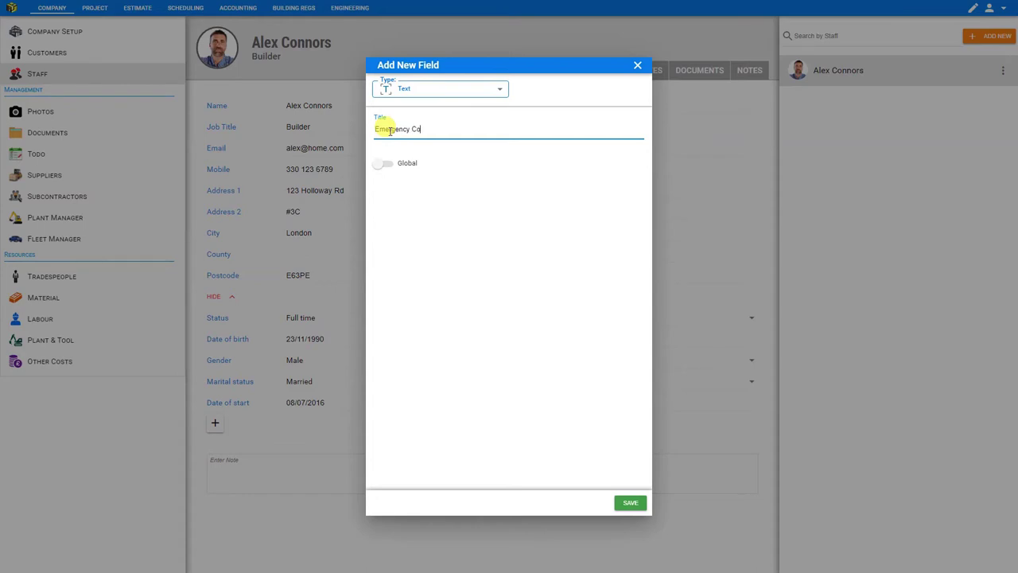
pyautogui.write('Emergency Contact')
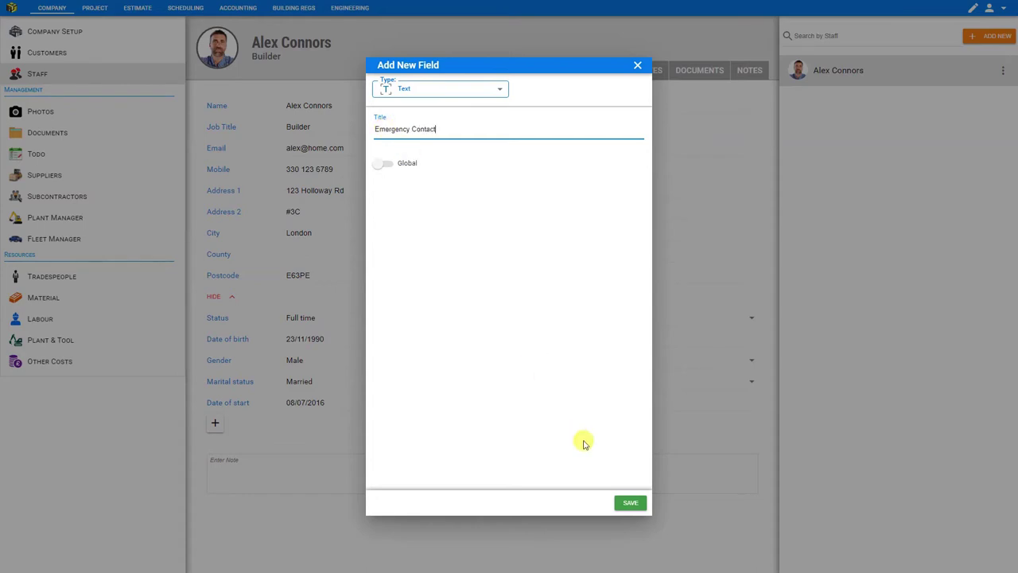
pyautogui.click(629, 502)
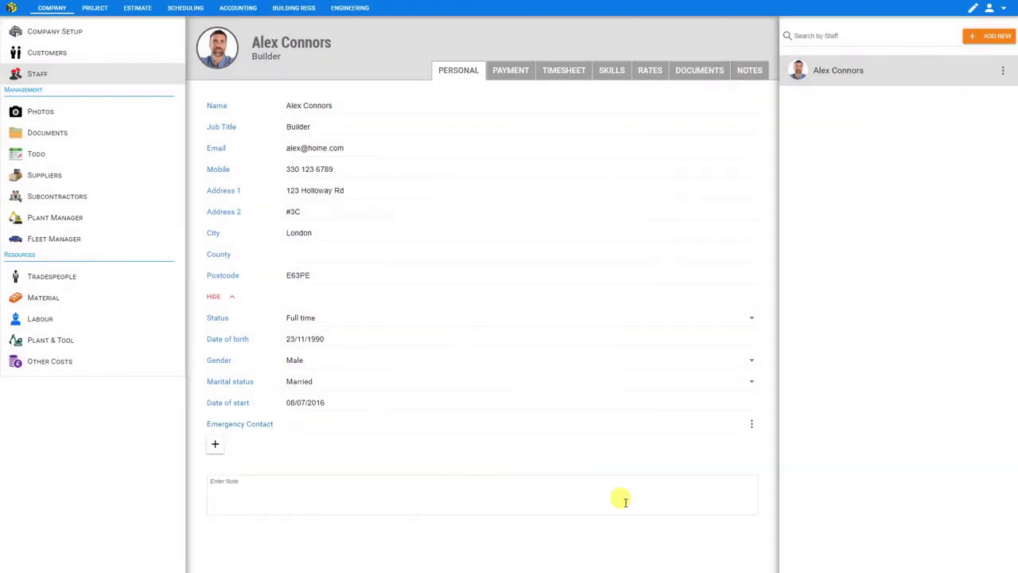
pyautogui.click(303, 424)
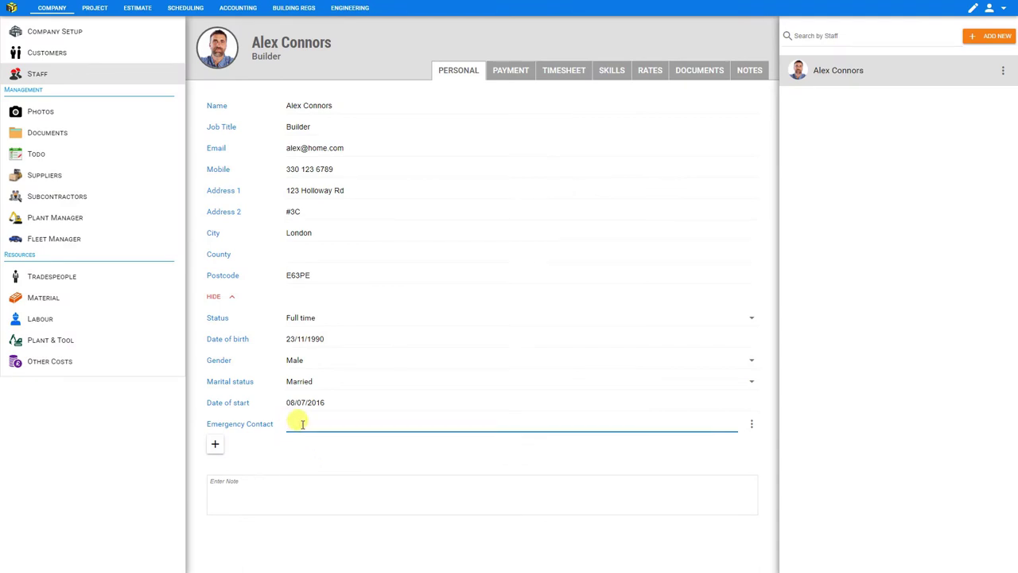
# Start a new Select Box custom field titled 'Gender Pronouns'.
pyautogui.click(214, 447)
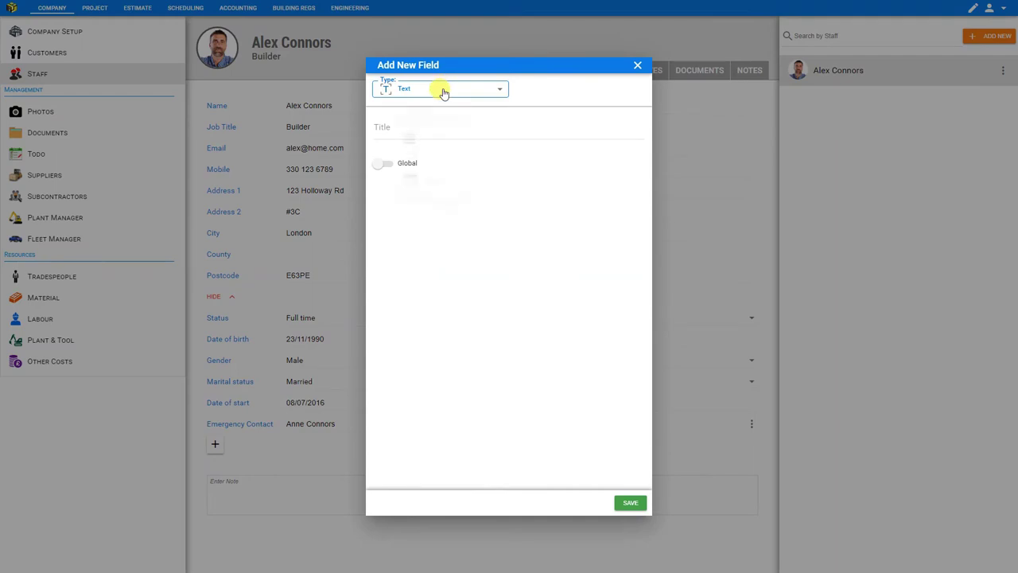
pyautogui.click(444, 94)
pyautogui.click(433, 151)
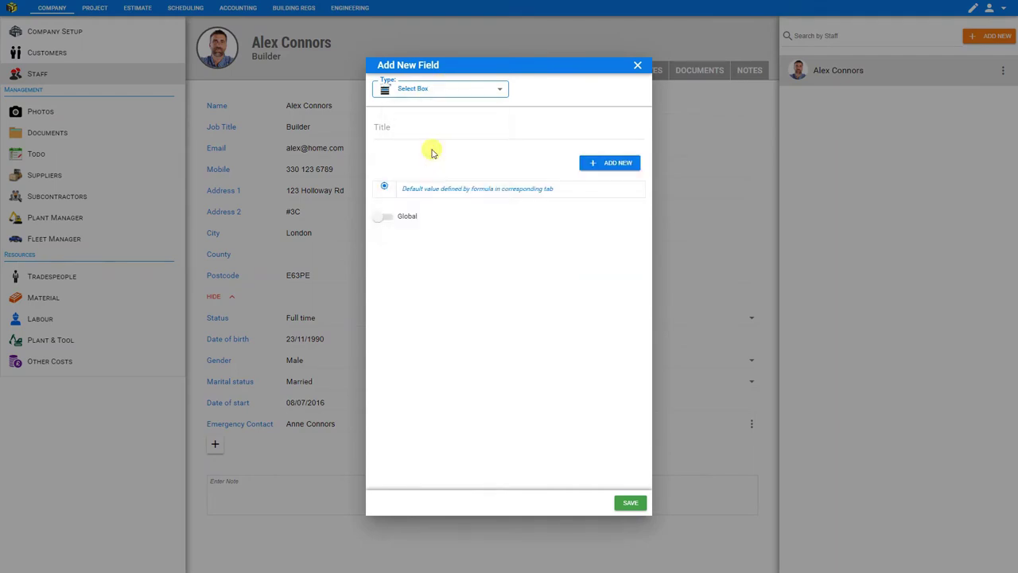
pyautogui.click(409, 130)
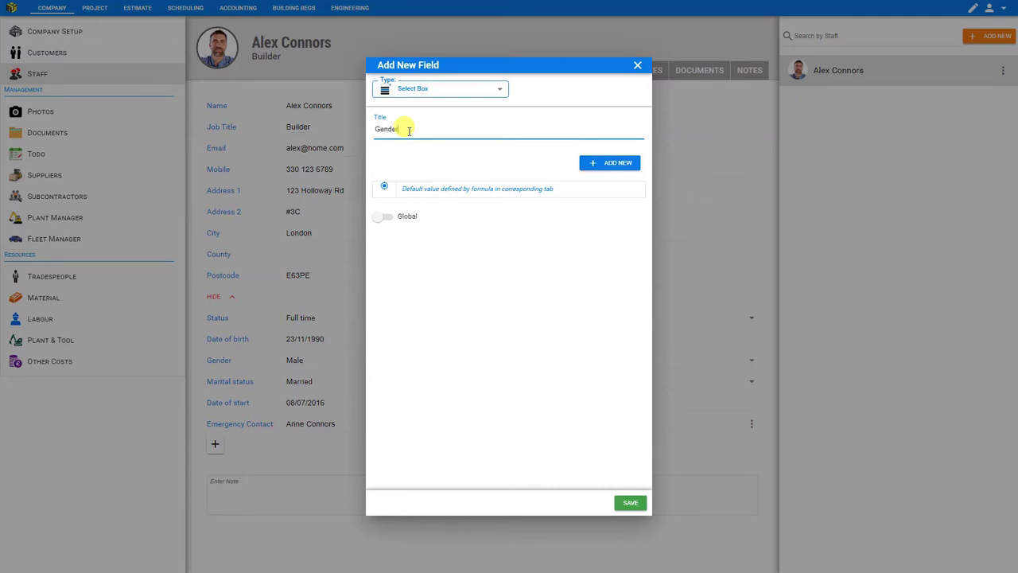
pyautogui.write('Gender Pronouns')
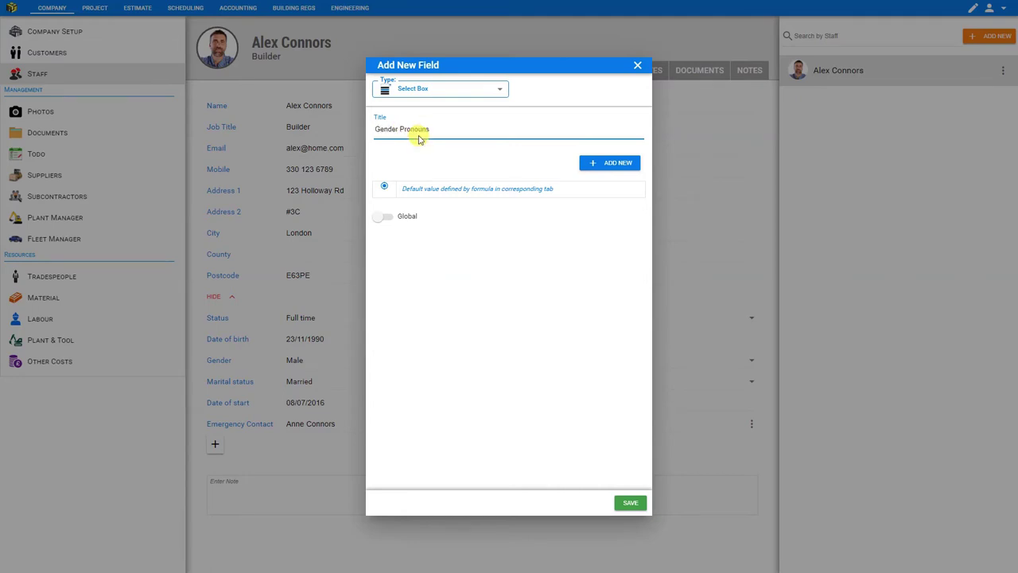
# Give it options he/him, she/her and they/them, default he/him, save, and keep he/him.
pyautogui.click(608, 167)
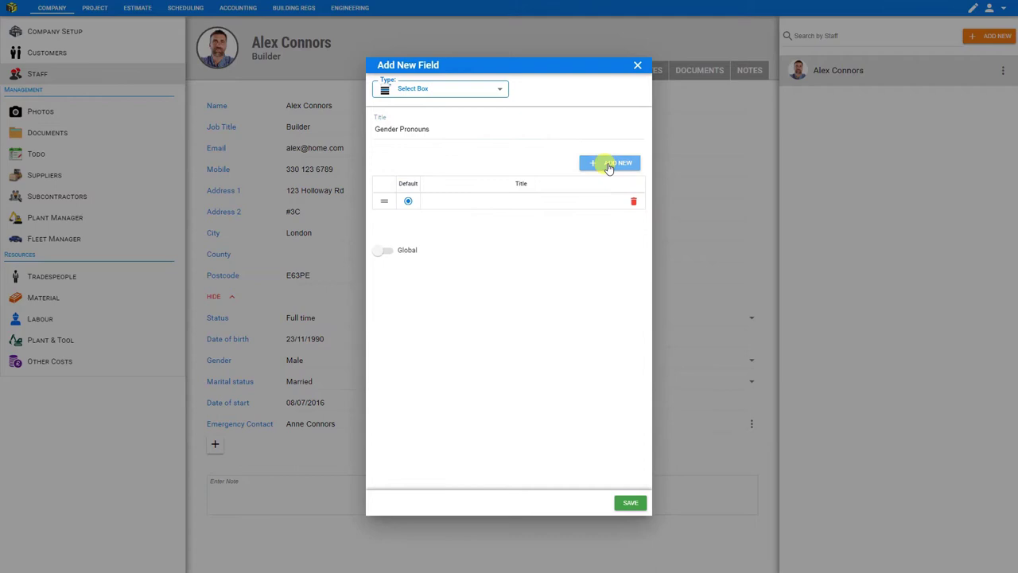
pyautogui.click(609, 166)
pyautogui.click(609, 166)
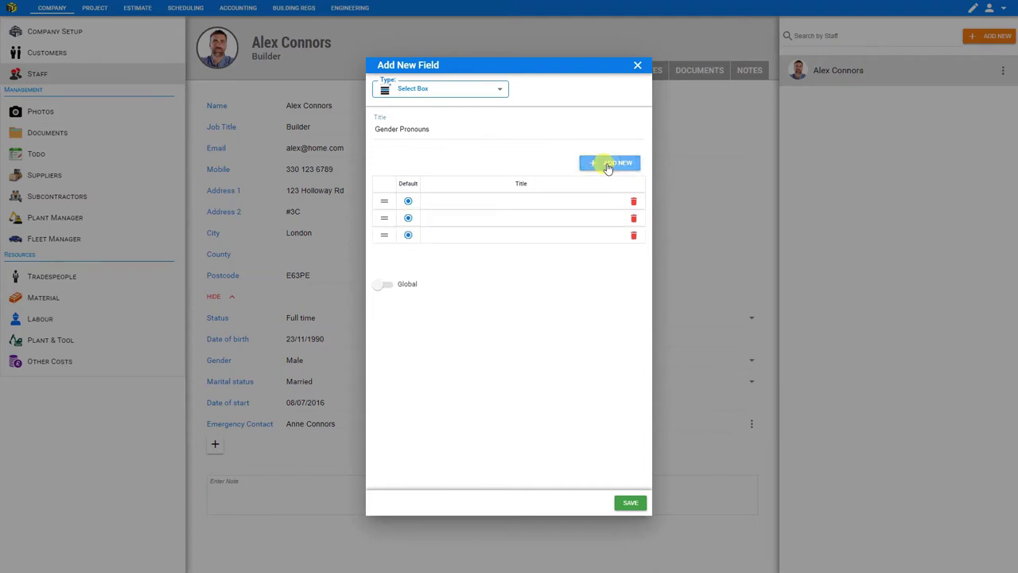
pyautogui.click(468, 199)
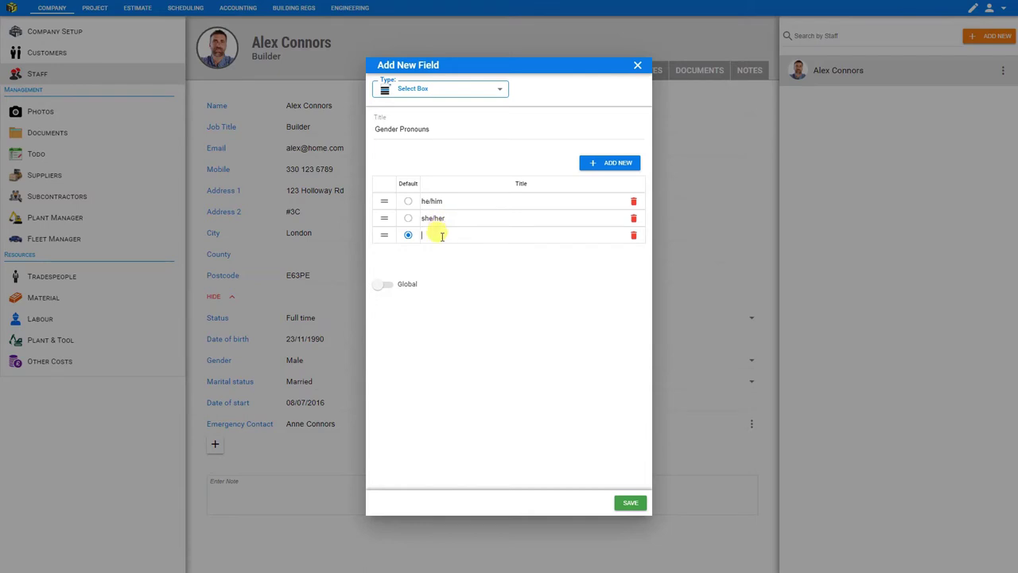
pyautogui.write('they/them')
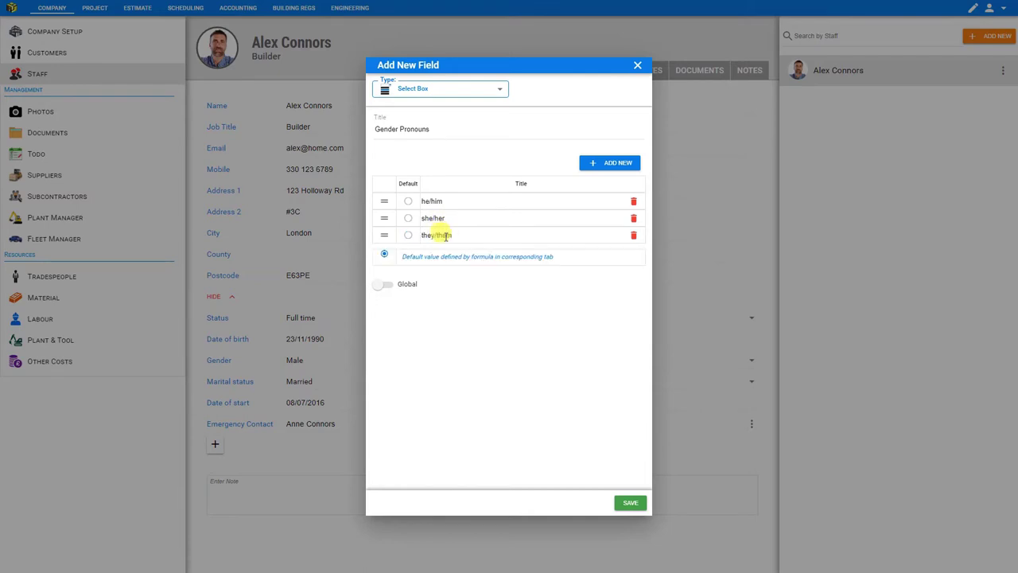
pyautogui.click(408, 203)
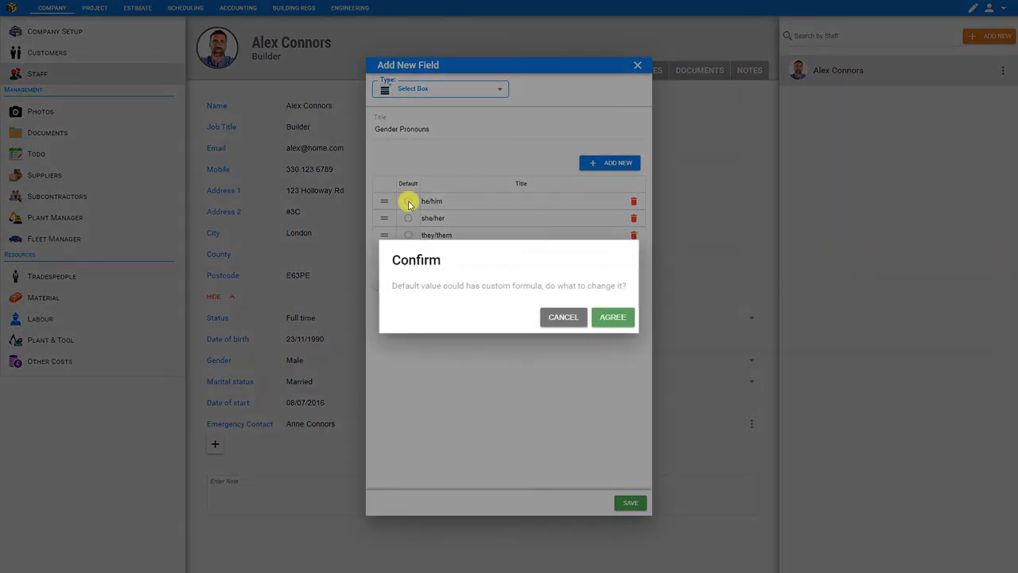
pyautogui.click(620, 319)
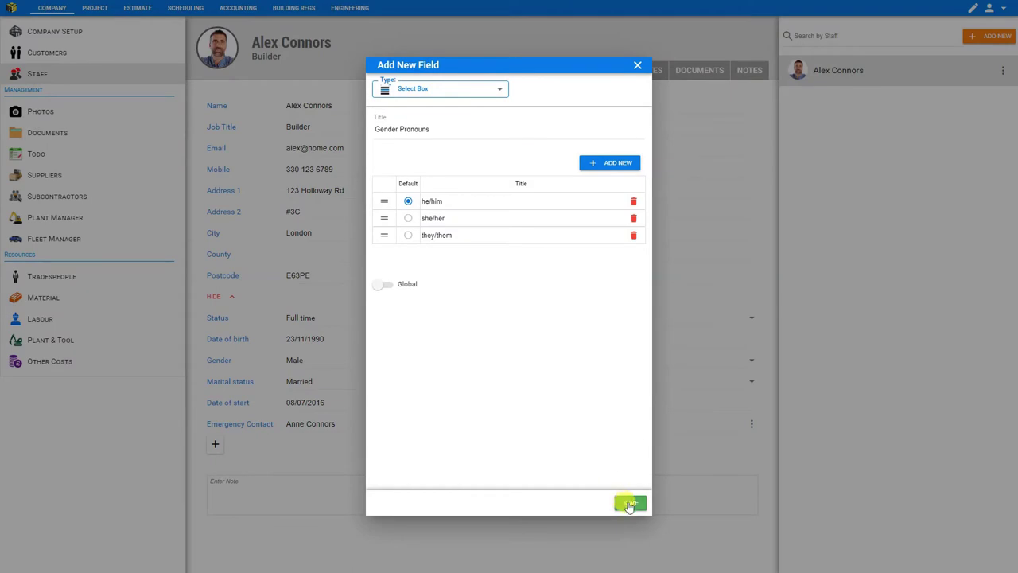
pyautogui.click(628, 505)
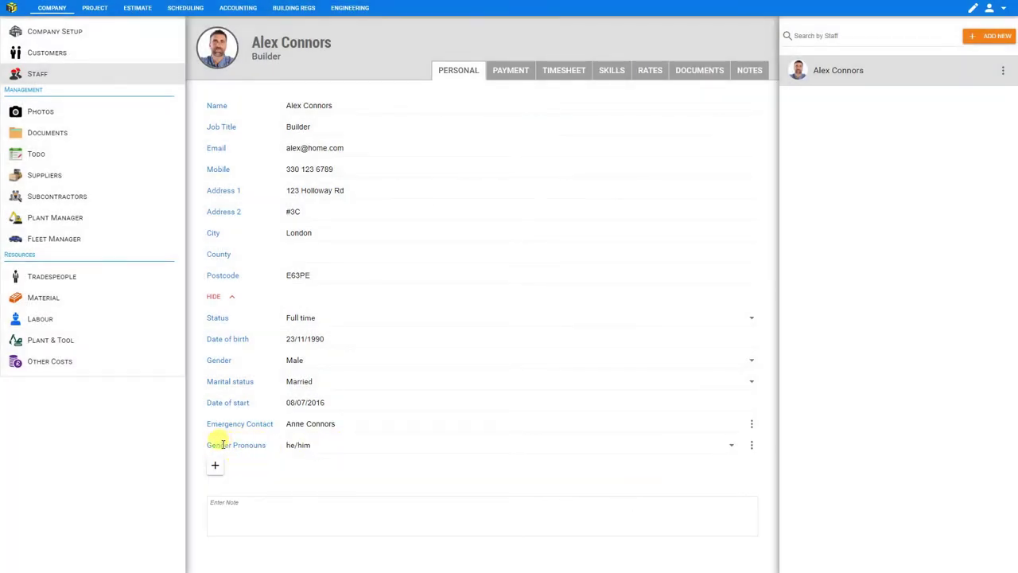
pyautogui.click(327, 446)
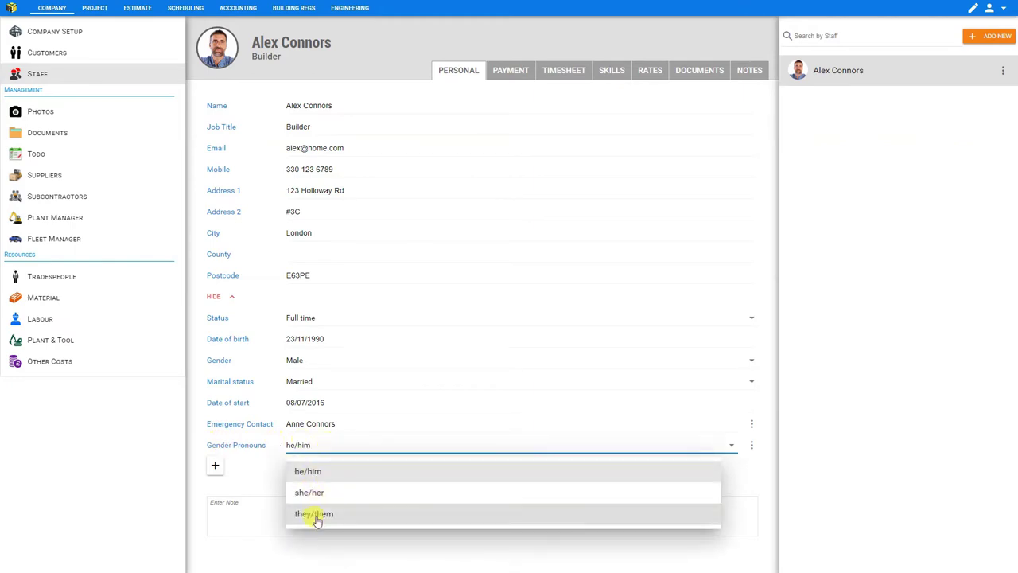
pyautogui.click(316, 473)
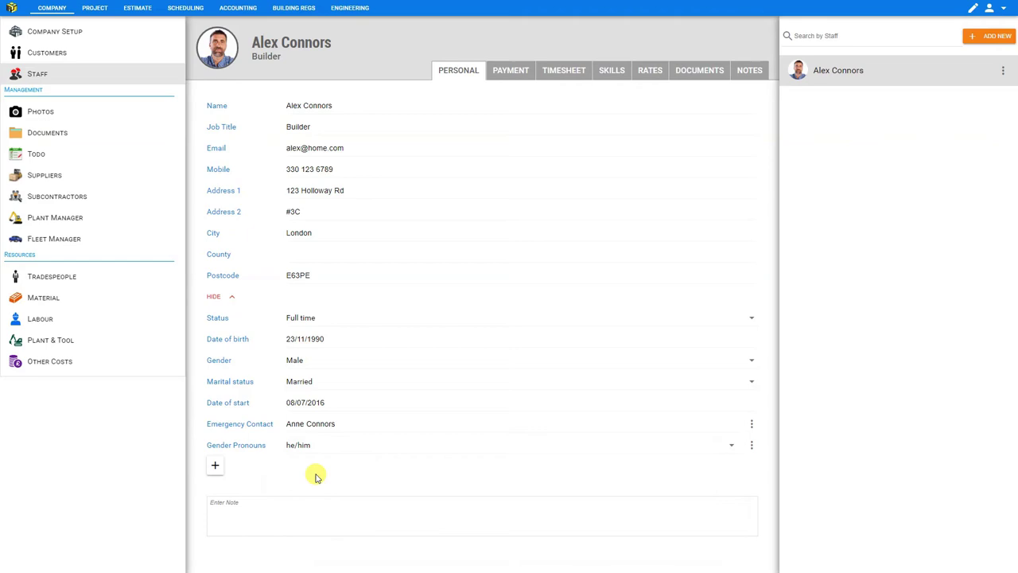
# Add a Checkbox field titled 'Available weekends' and tick it for the builder.
pyautogui.click(216, 467)
pyautogui.click(451, 91)
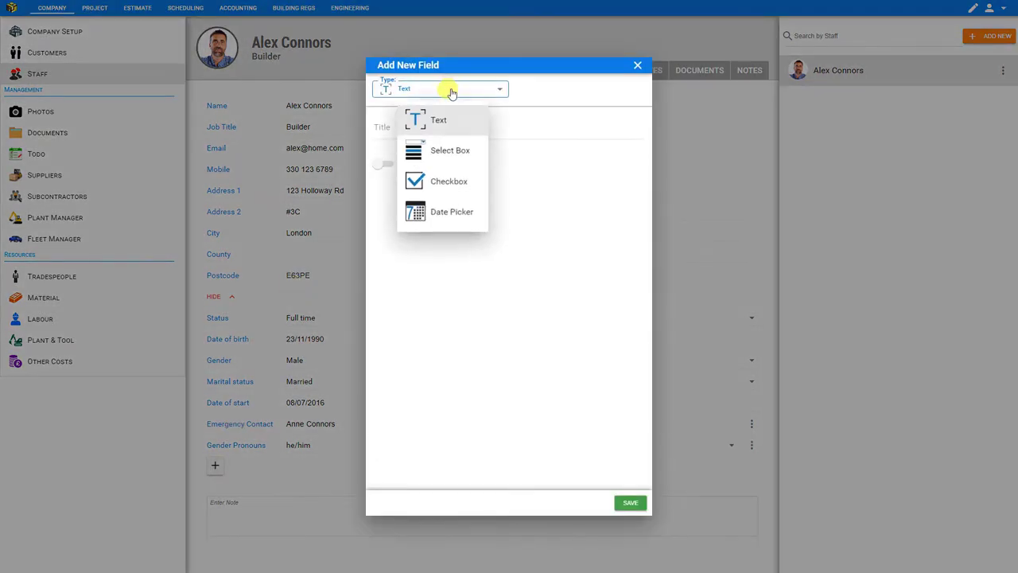
pyautogui.click(437, 181)
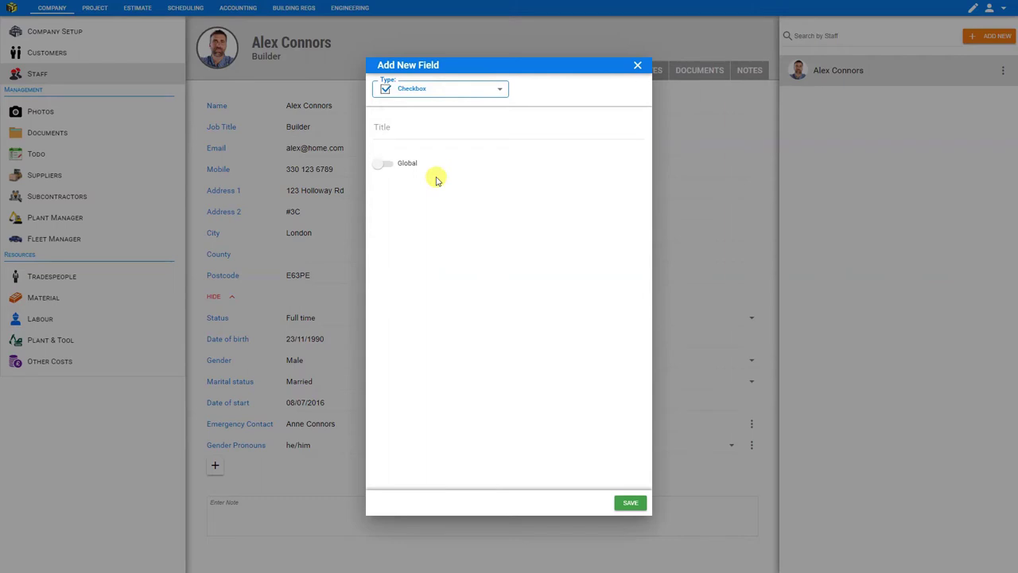
pyautogui.click(417, 129)
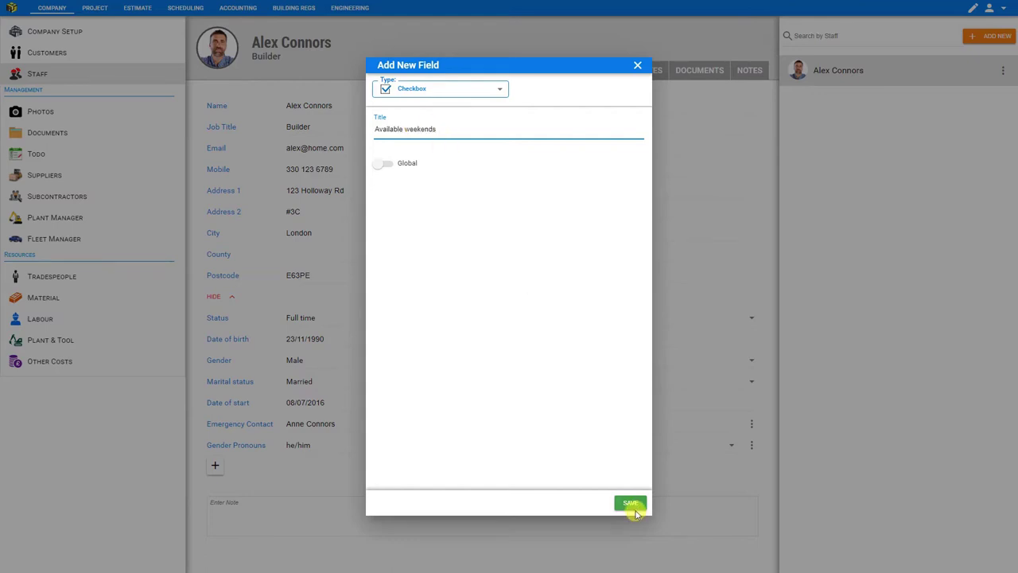
pyautogui.click(633, 507)
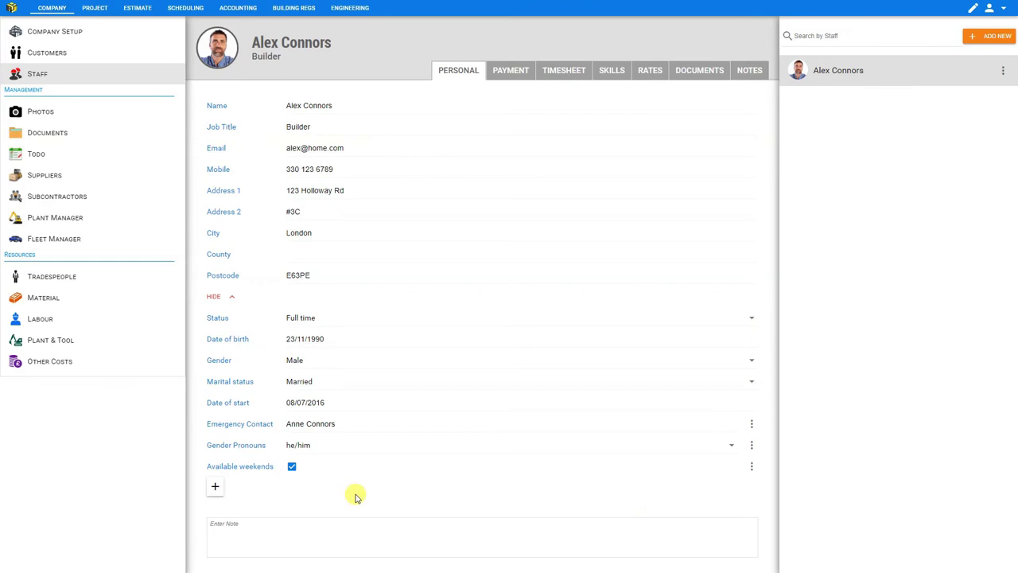
pyautogui.click(293, 467)
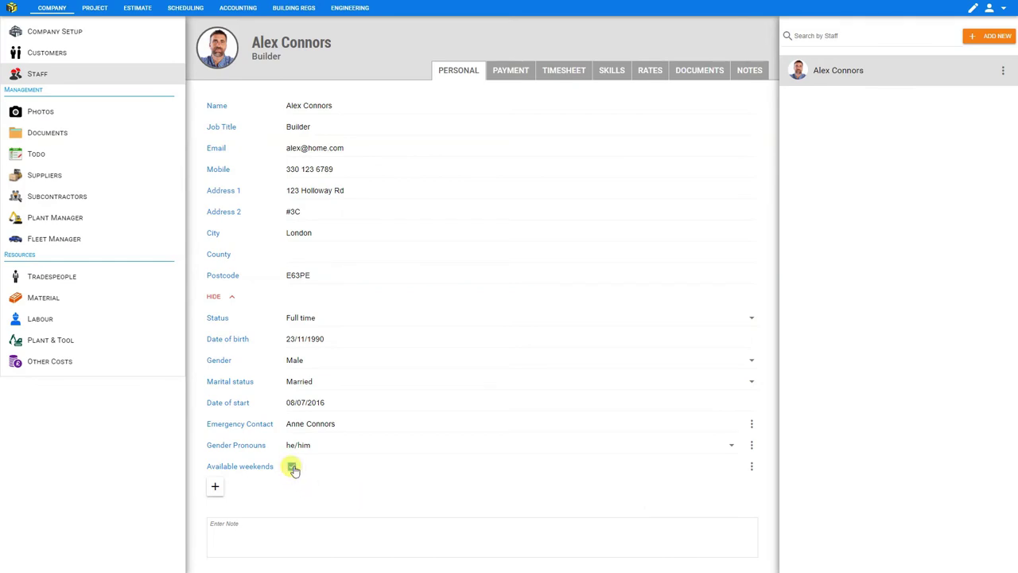
pyautogui.click(293, 467)
# Add a Date Picker field titled 'Starting Date' and set it to 14/12/2021.
pyautogui.click(215, 487)
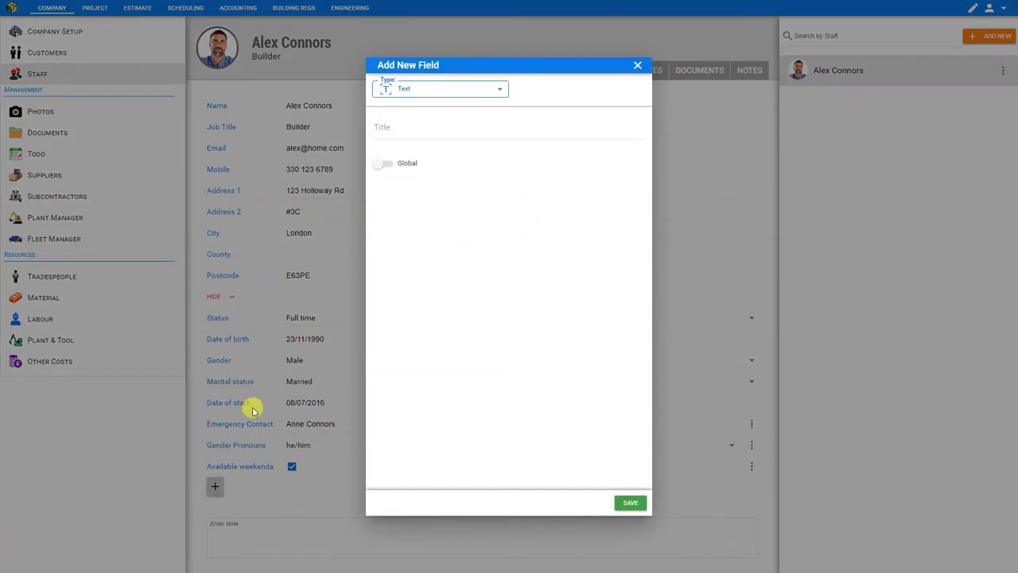
pyautogui.click(462, 93)
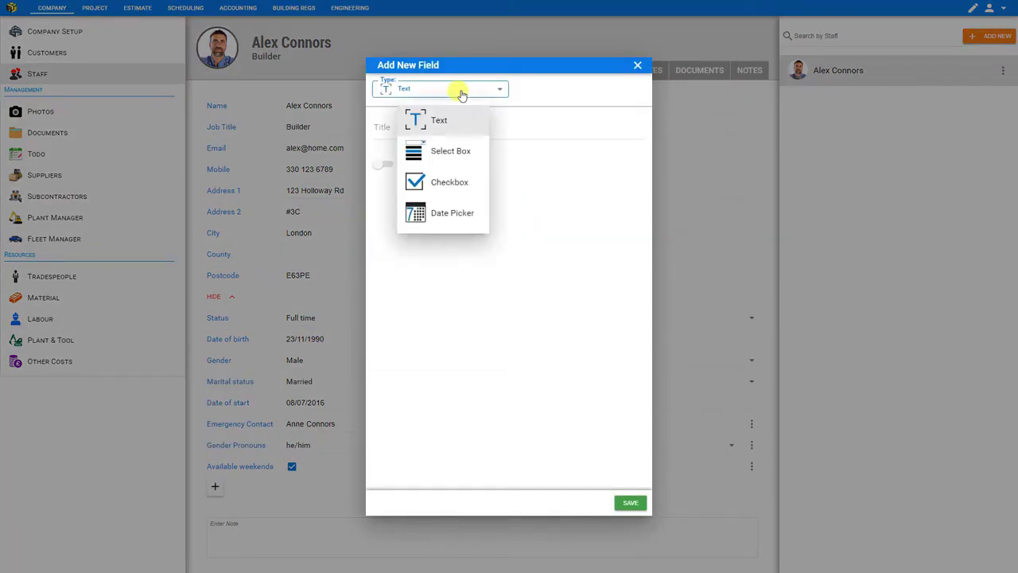
pyautogui.click(443, 210)
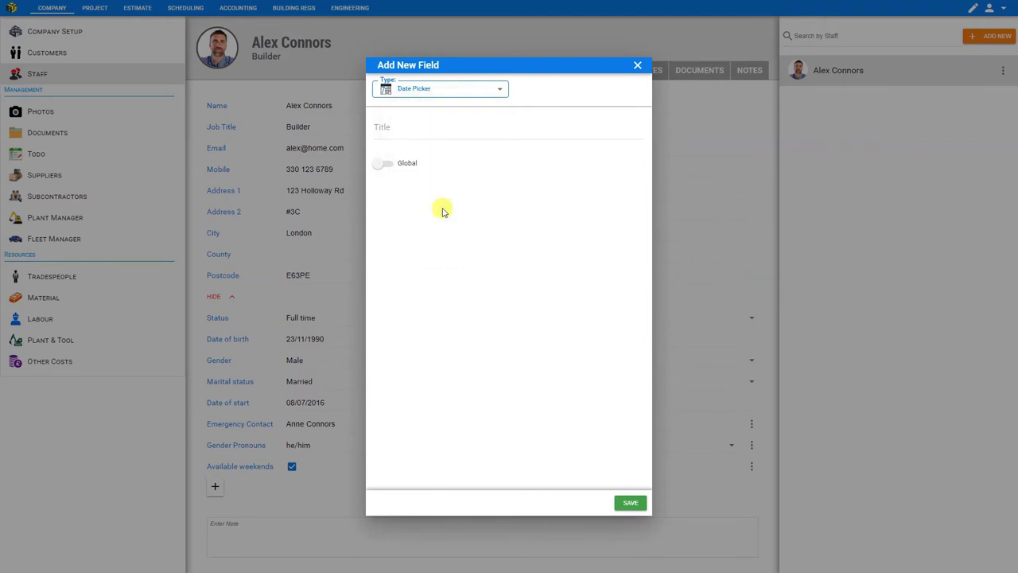
pyautogui.click(422, 130)
pyautogui.write('Starting Date')
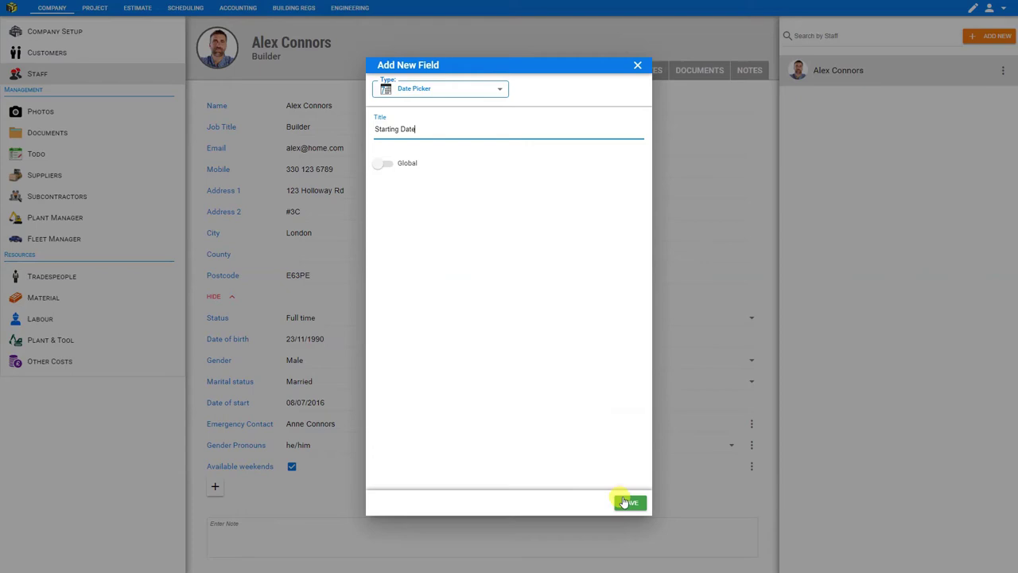
pyautogui.click(629, 503)
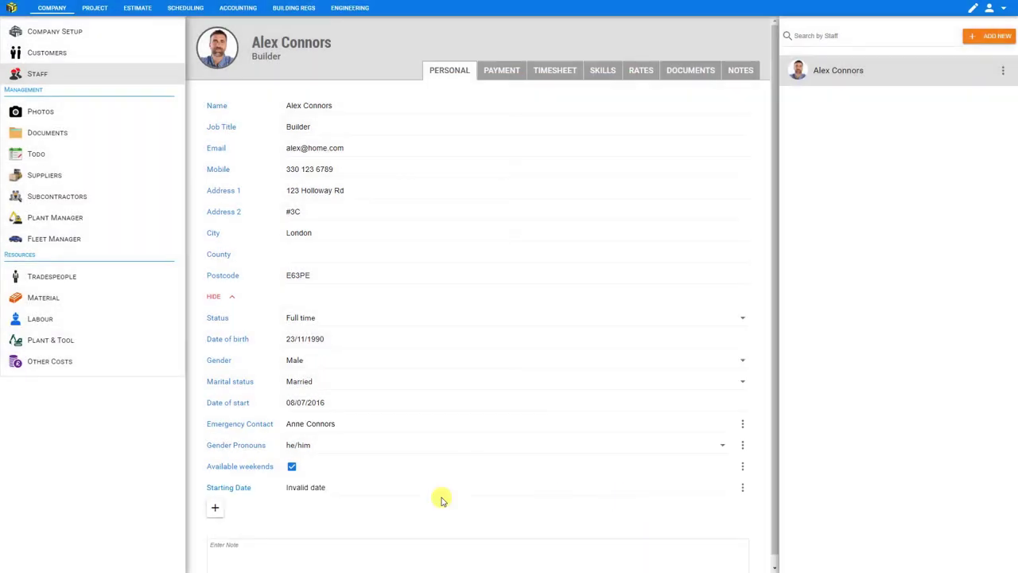
pyautogui.click(317, 487)
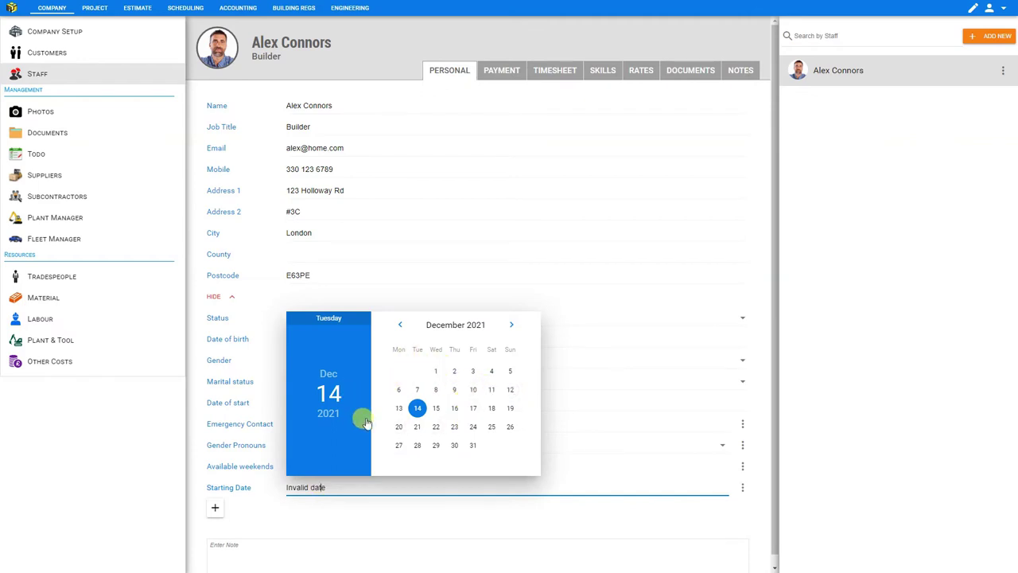
pyautogui.click(343, 511)
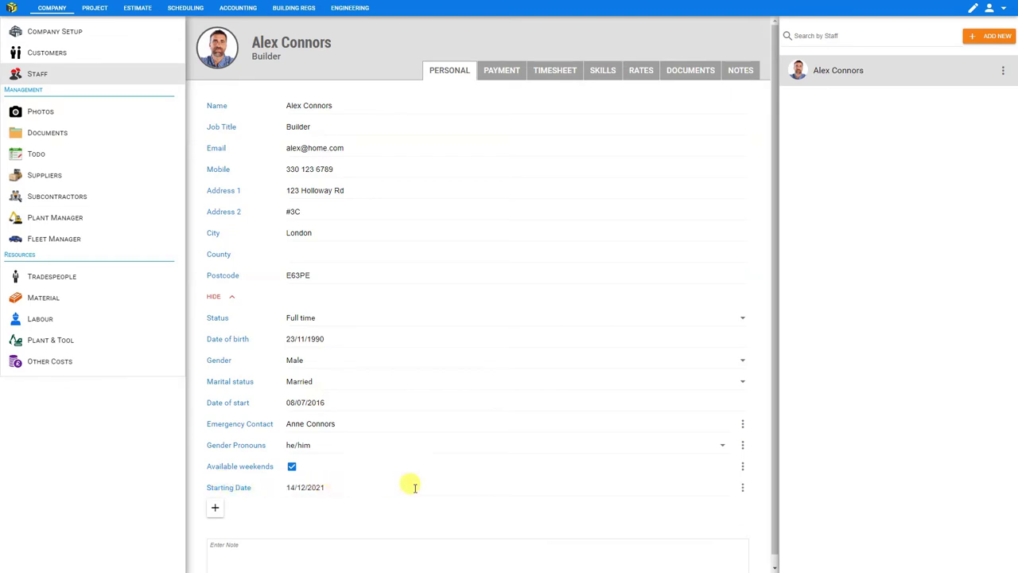
# Delete the Starting Date custom field and confirm the deletion.
pyautogui.click(742, 489)
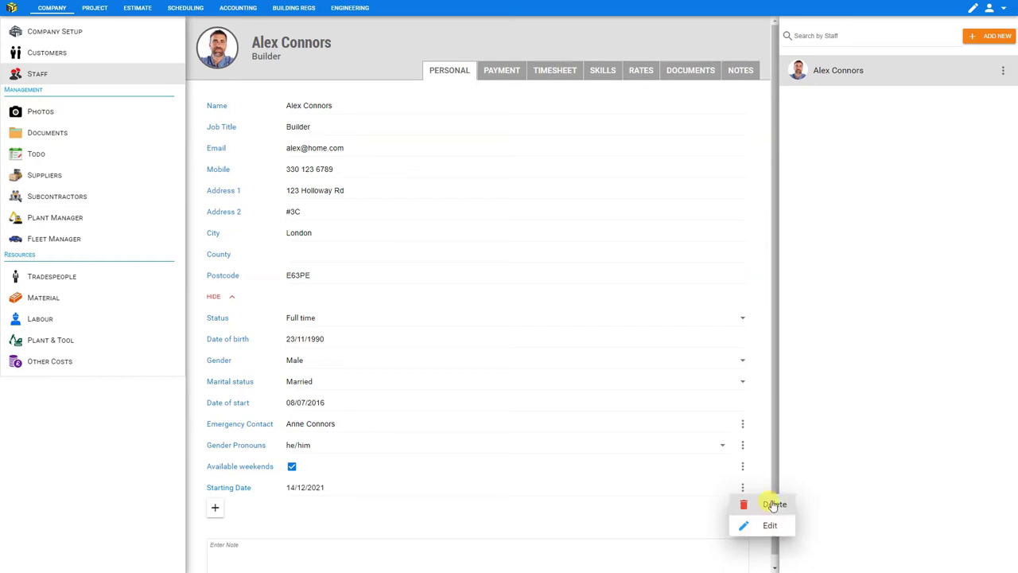
pyautogui.click(774, 504)
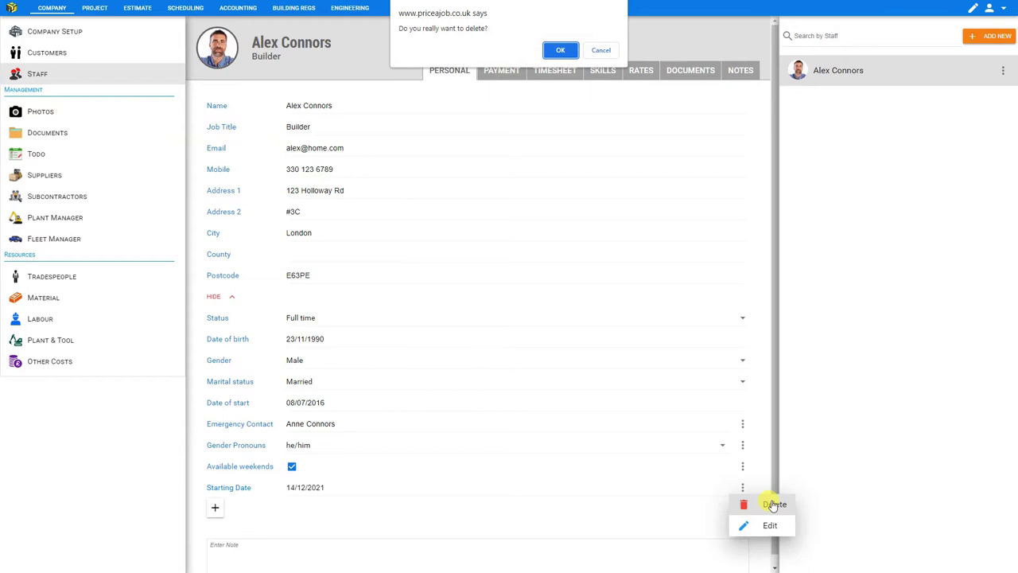
pyautogui.click(560, 51)
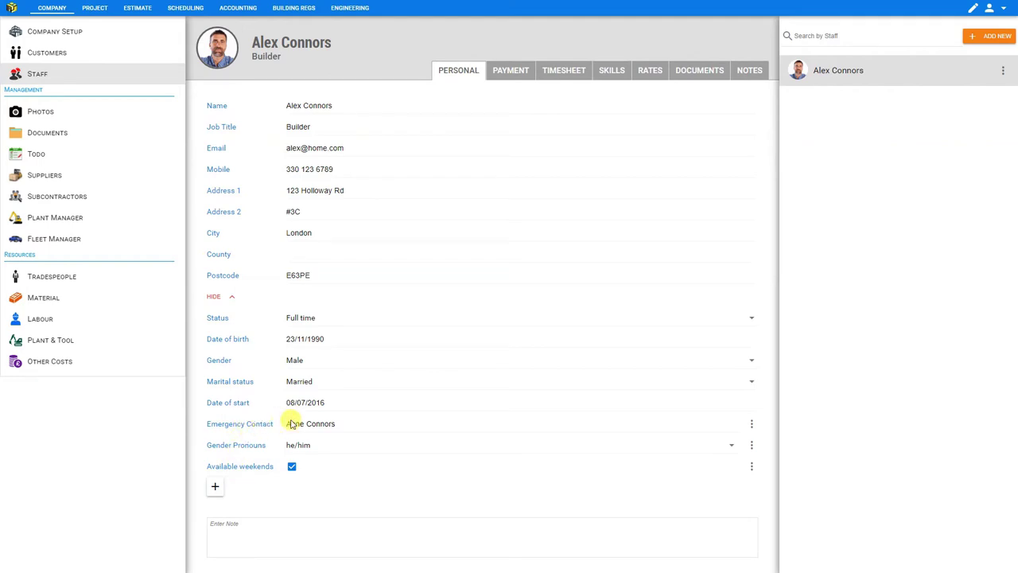
# Switch the Emergency Contact field to Global and save it.
pyautogui.click(752, 426)
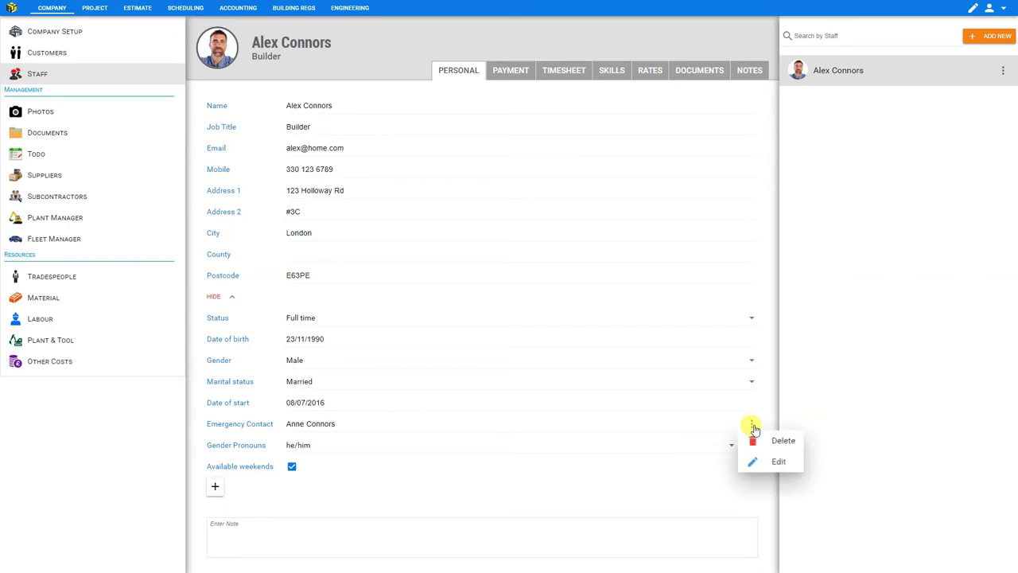
pyautogui.click(776, 462)
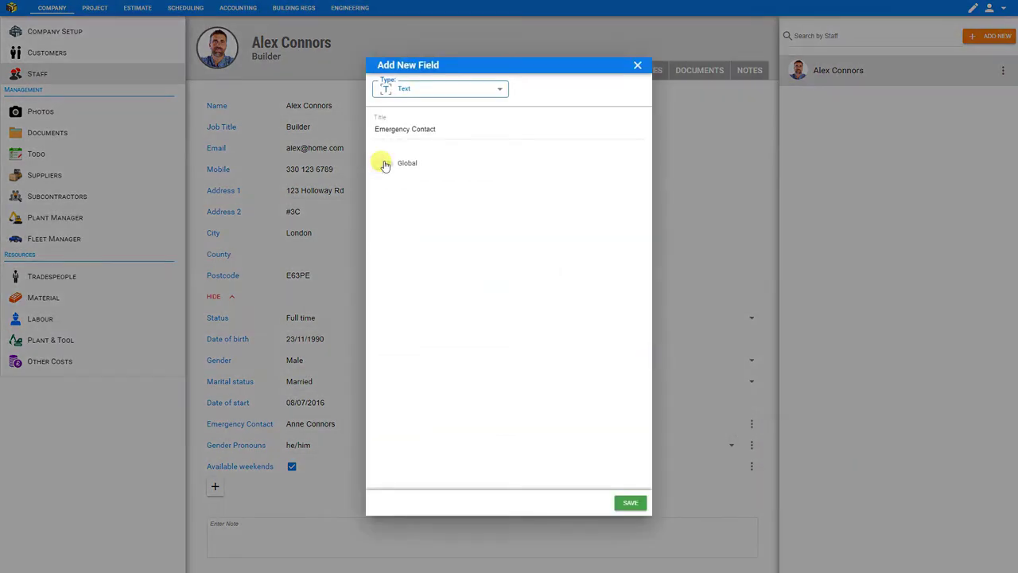
pyautogui.click(385, 164)
pyautogui.click(633, 503)
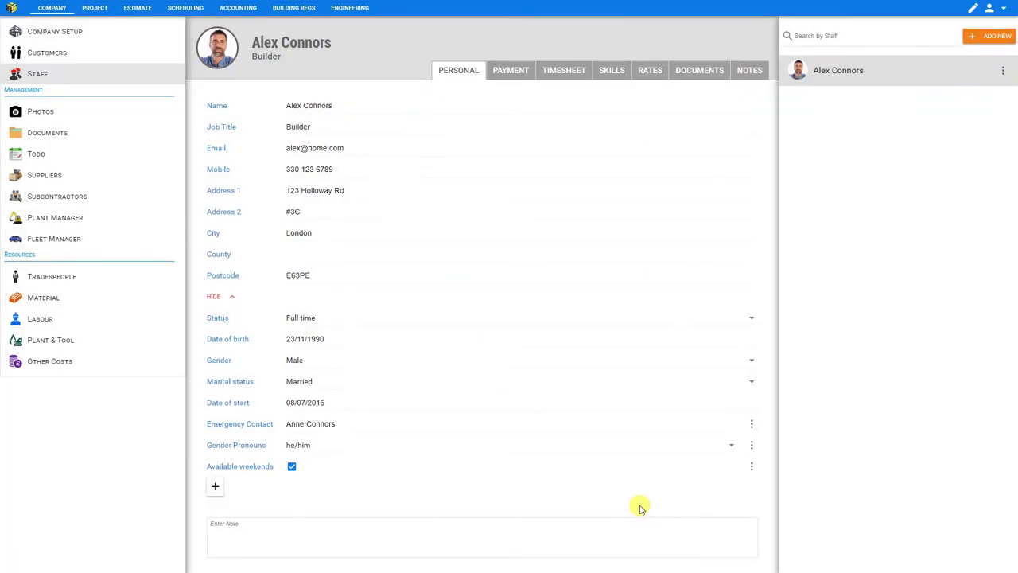
# Add a second staff member under the person's full name and save.
pyautogui.click(991, 40)
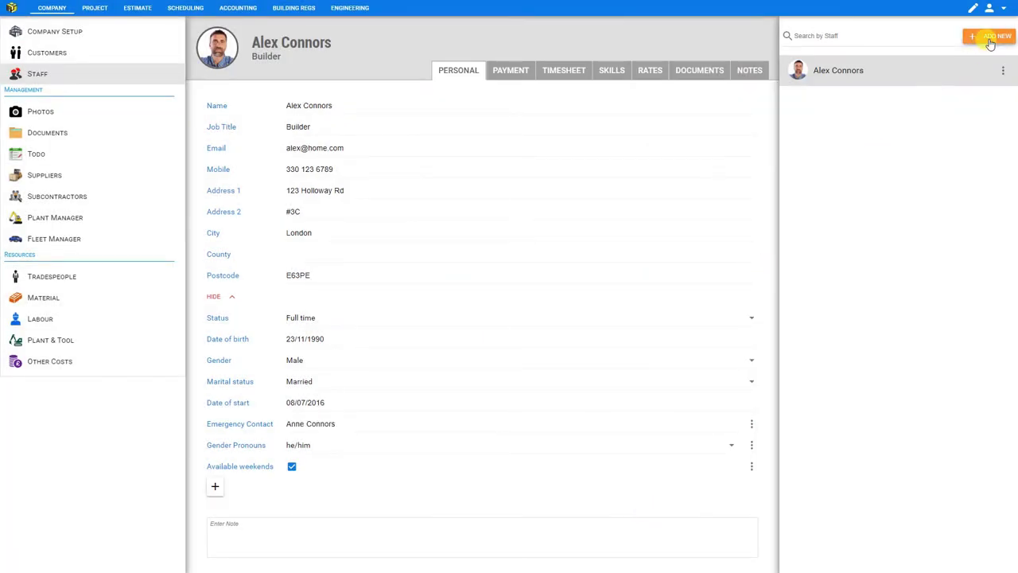
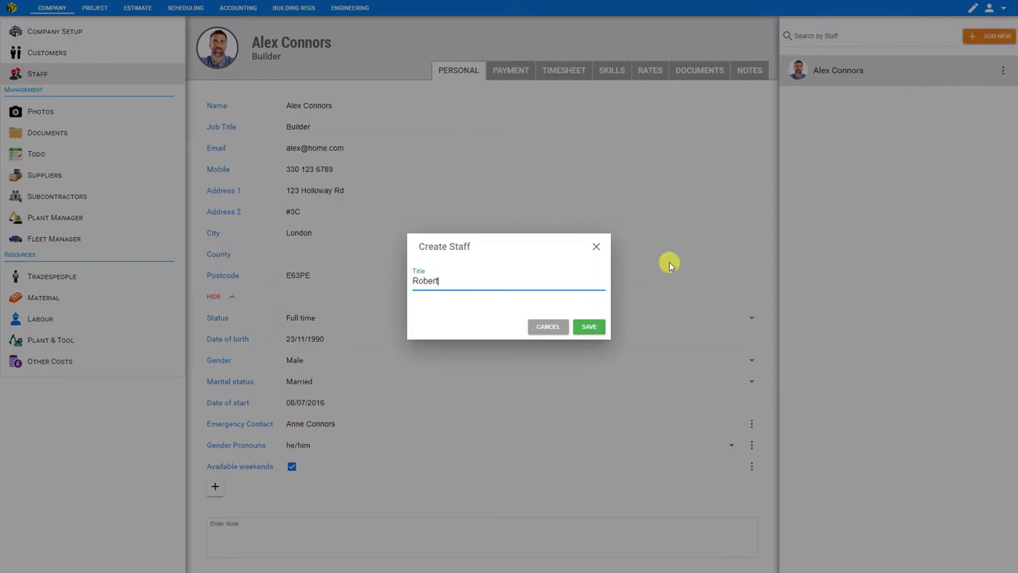
pyautogui.click(593, 326)
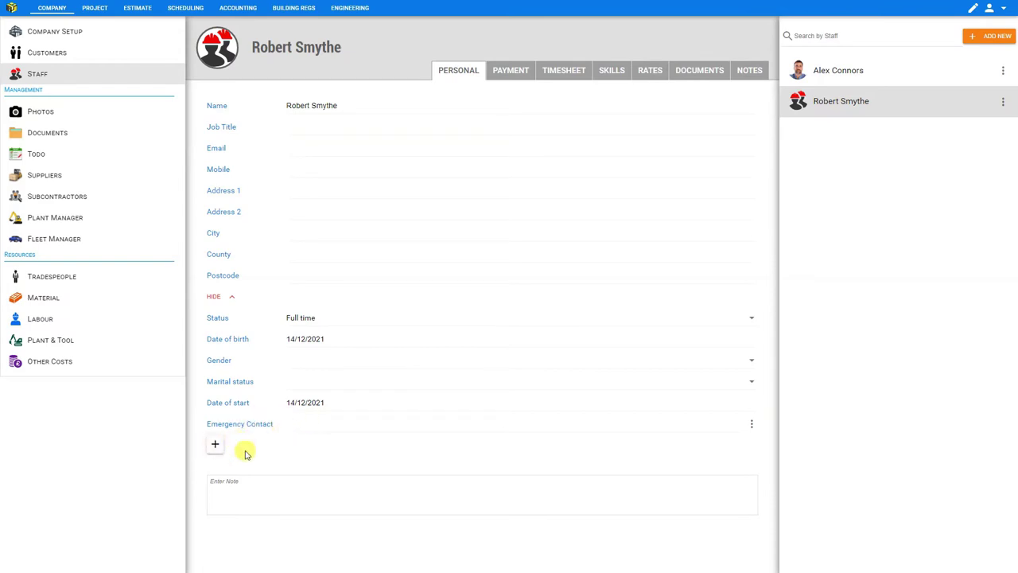
# Back on the builder's profile, make the Gender Pronouns field global.
pyautogui.click(858, 84)
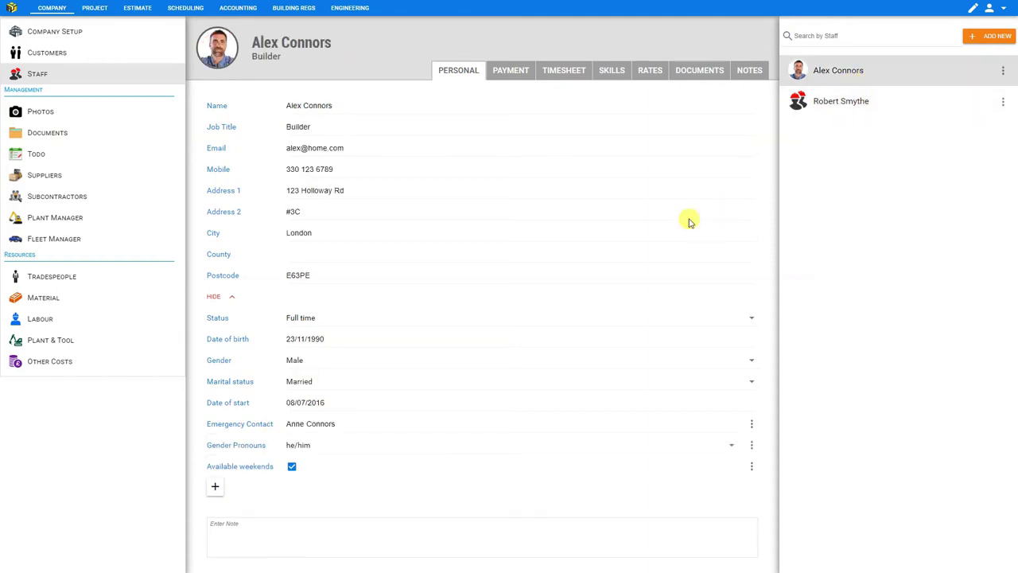
pyautogui.click(752, 446)
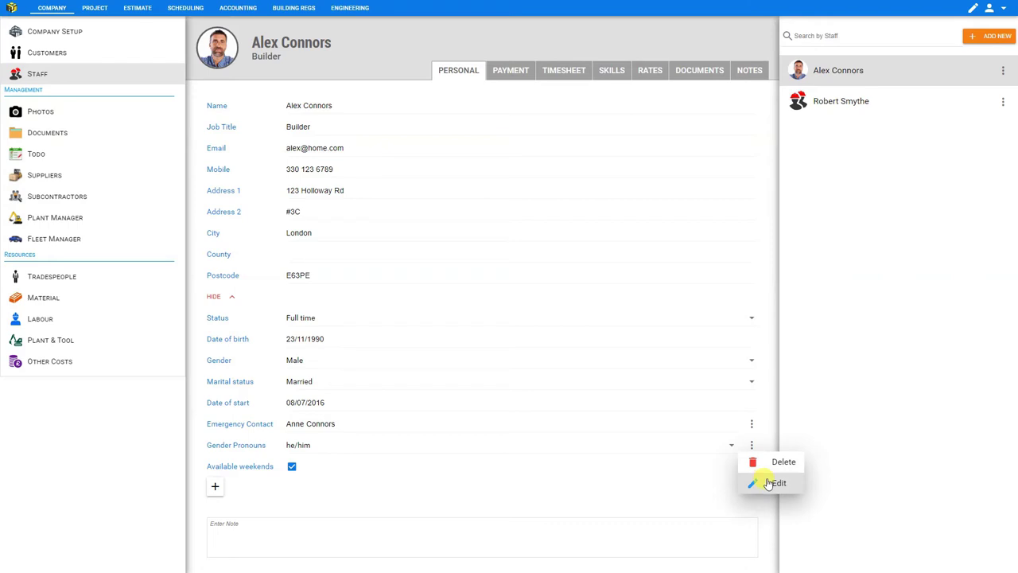
pyautogui.click(769, 483)
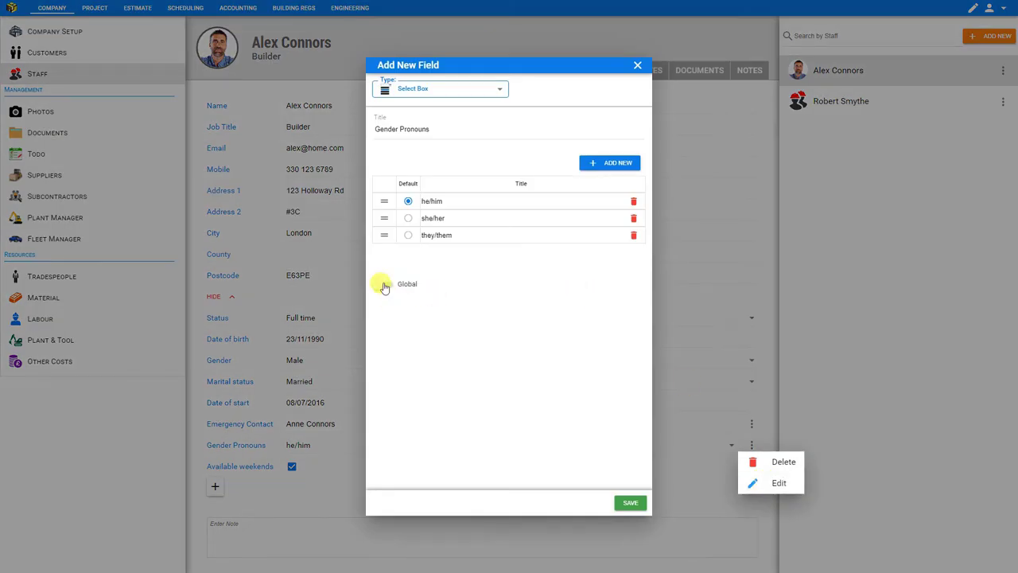
pyautogui.click(382, 284)
pyautogui.click(633, 503)
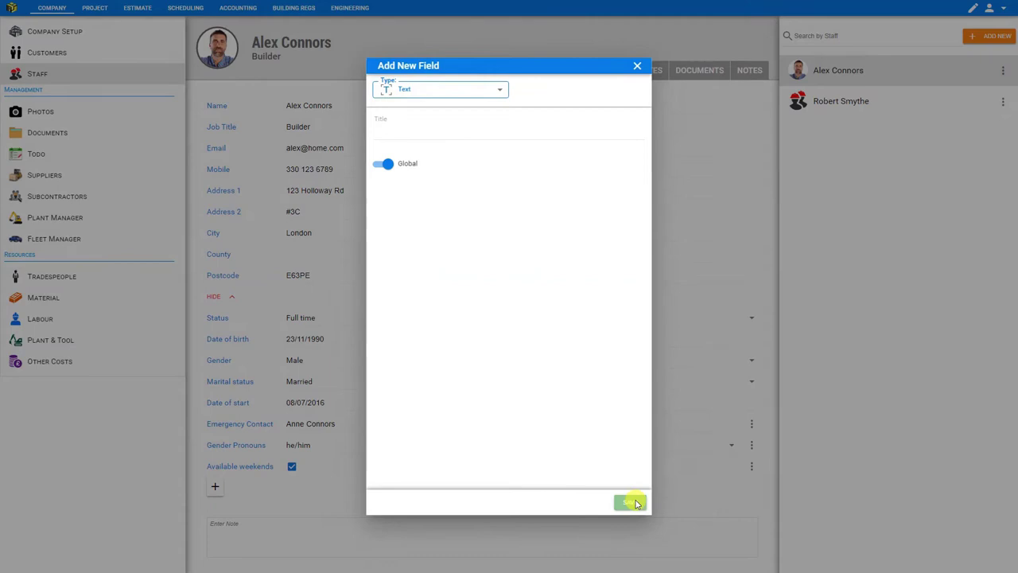
pyautogui.click(630, 503)
# Make the Available weekends field global as well.
pyautogui.click(752, 468)
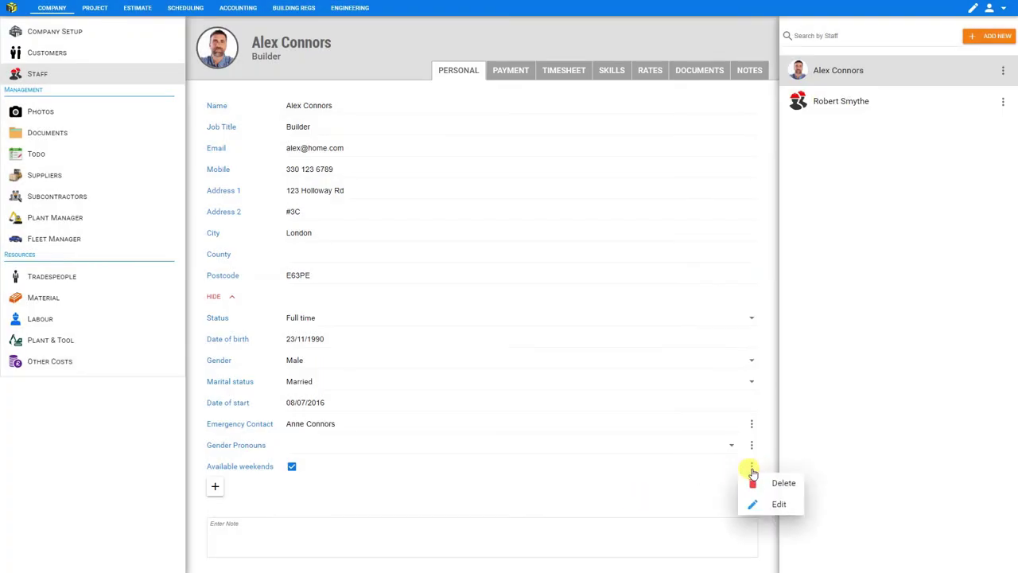
pyautogui.click(765, 504)
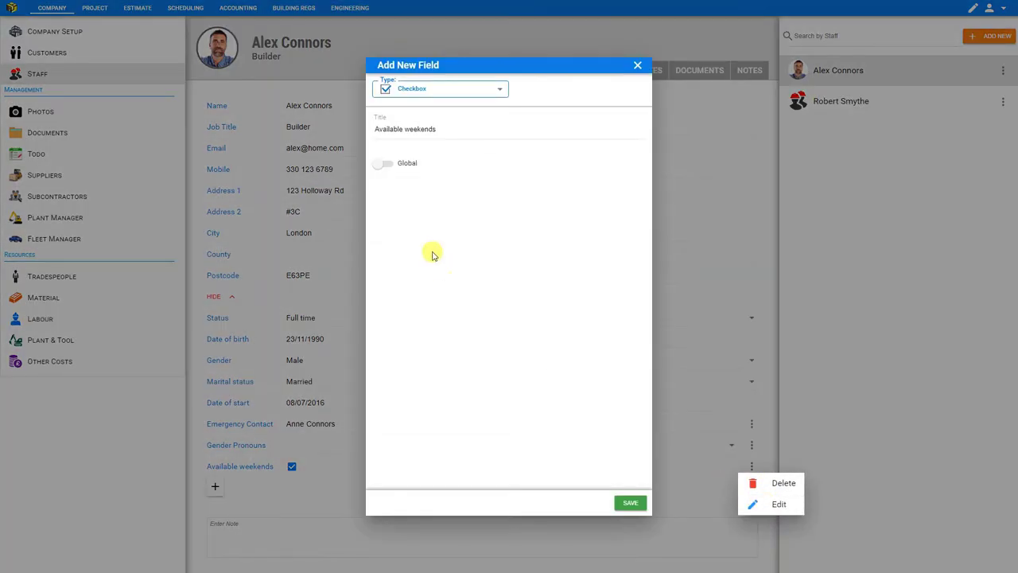
pyautogui.click(384, 163)
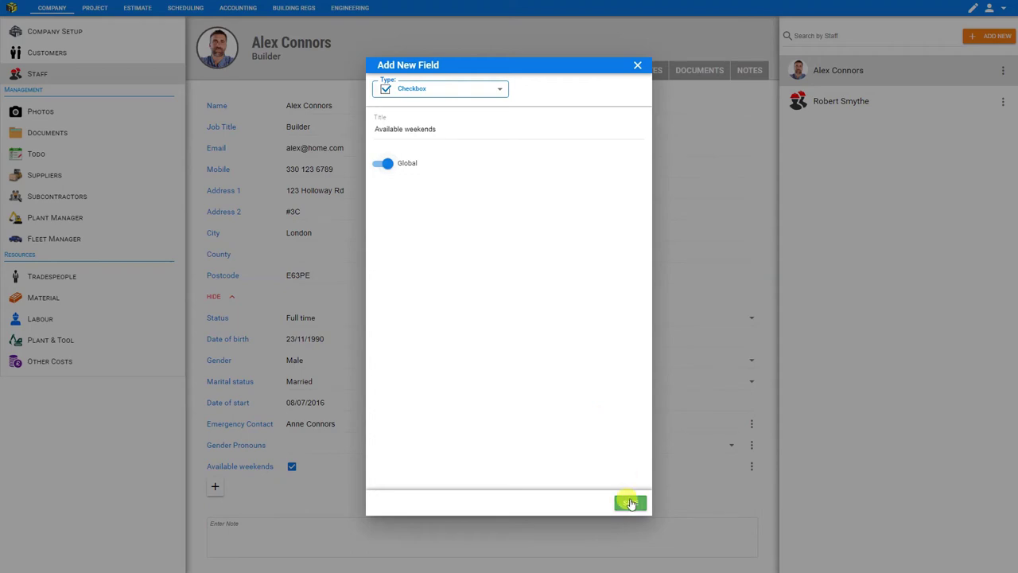
pyautogui.click(630, 503)
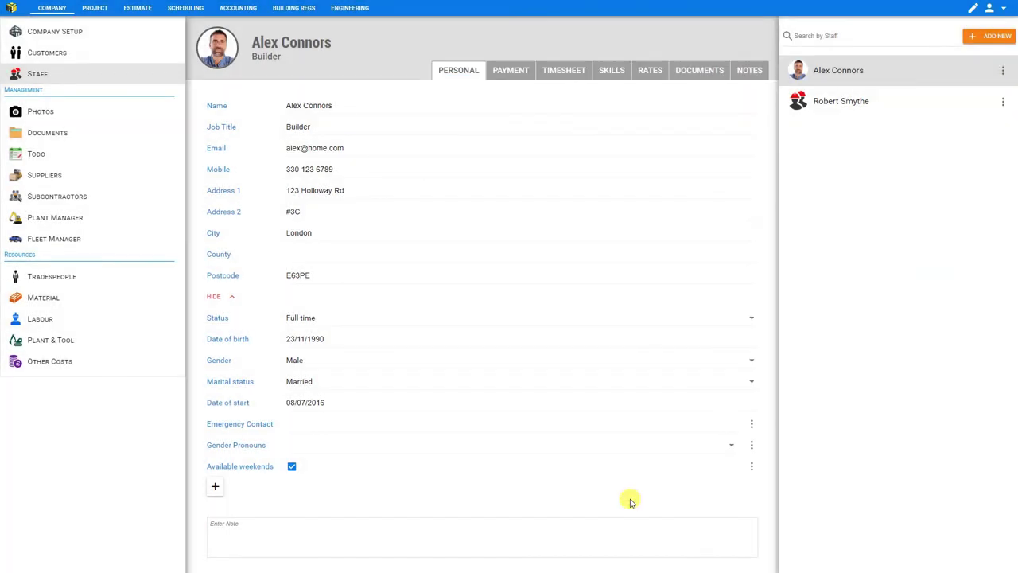
# View the second staff member's profile, now showing Emergency Contact, Gender Pronouns and Available weekends.
pyautogui.click(825, 108)
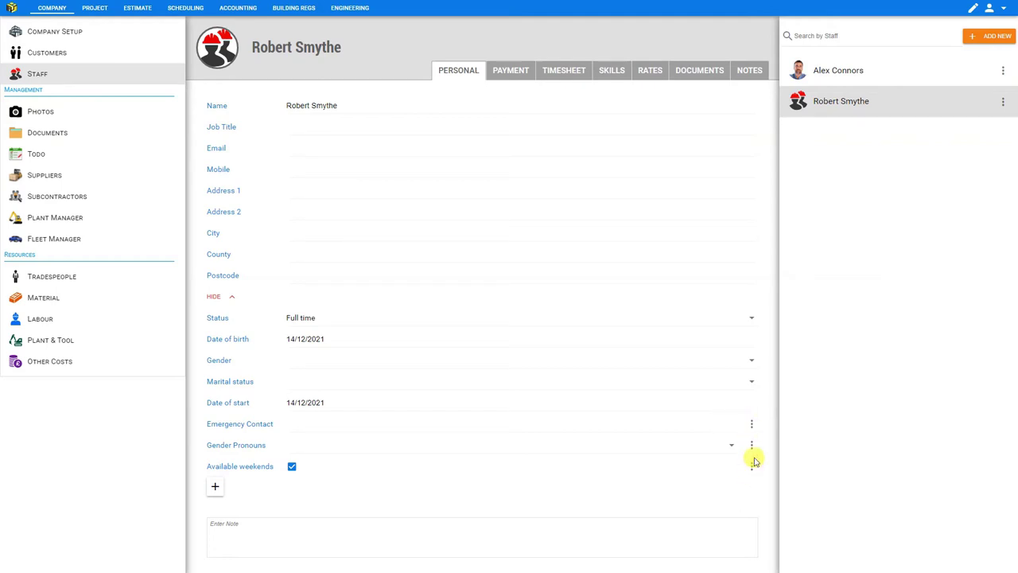
# Add a note that a bricklayer relative recommended the builder, then review payroll reference, UTR and NI fields.
pyautogui.click(840, 78)
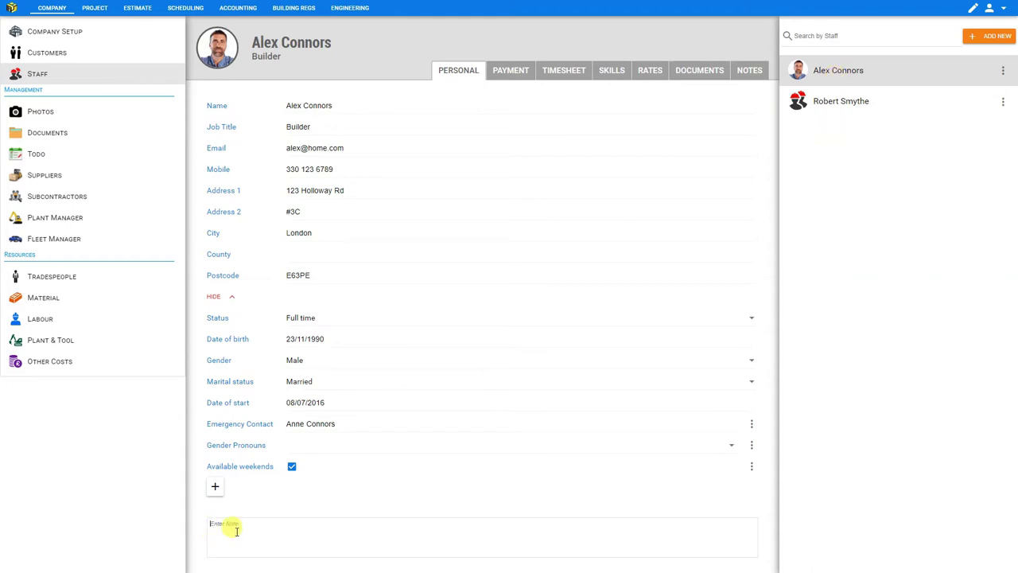
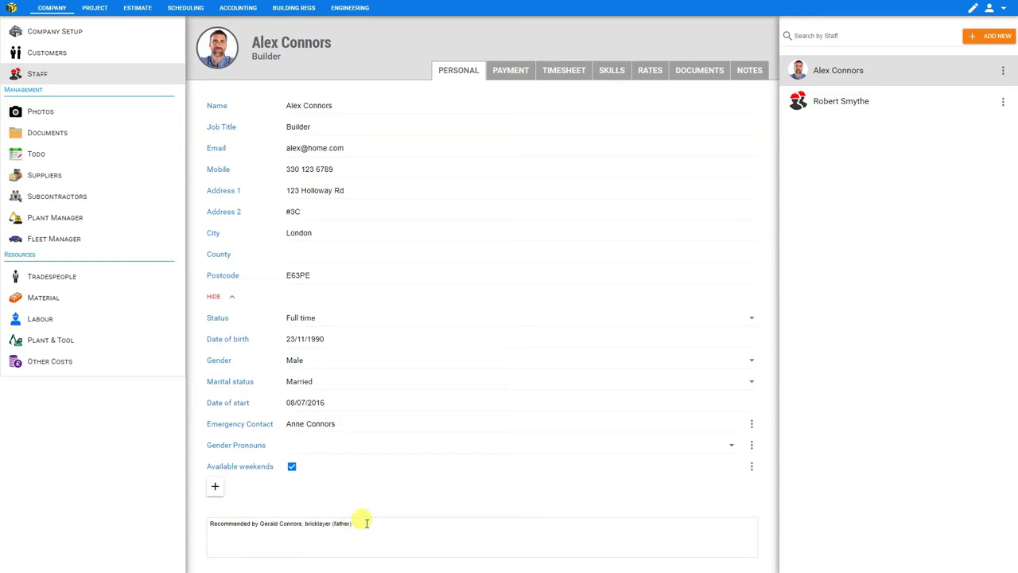
pyautogui.click(512, 73)
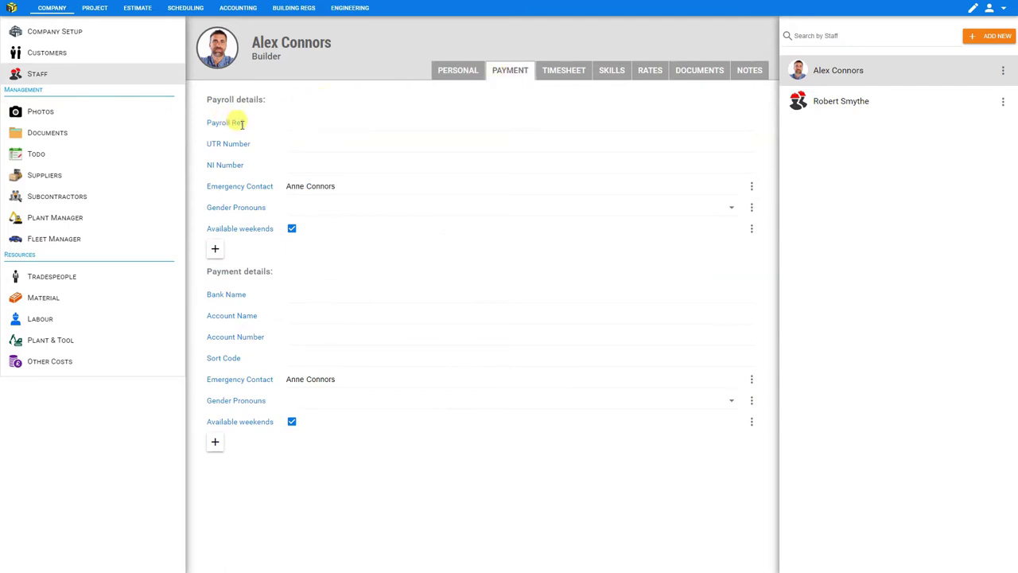
pyautogui.click(329, 124)
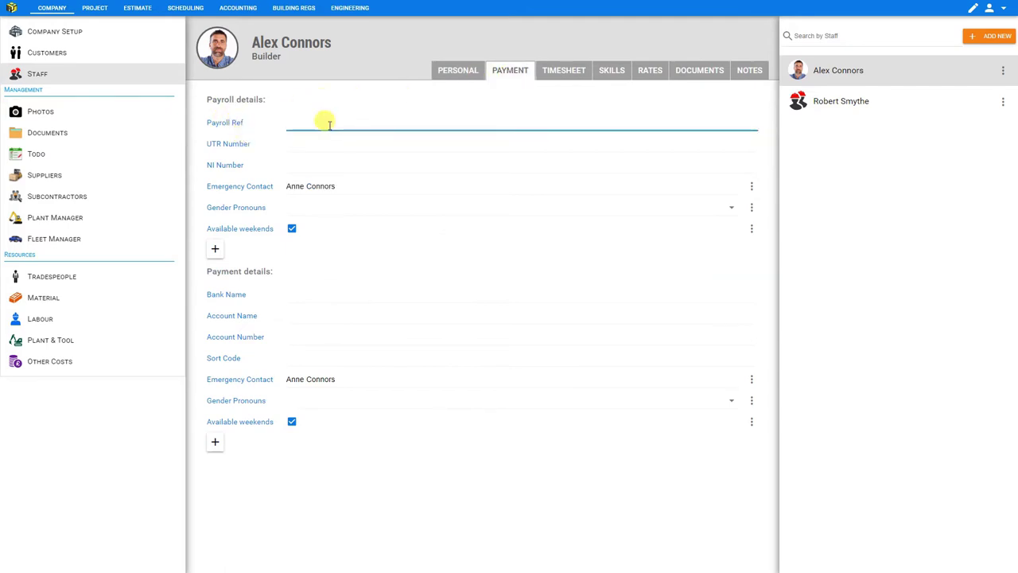
pyautogui.click(314, 145)
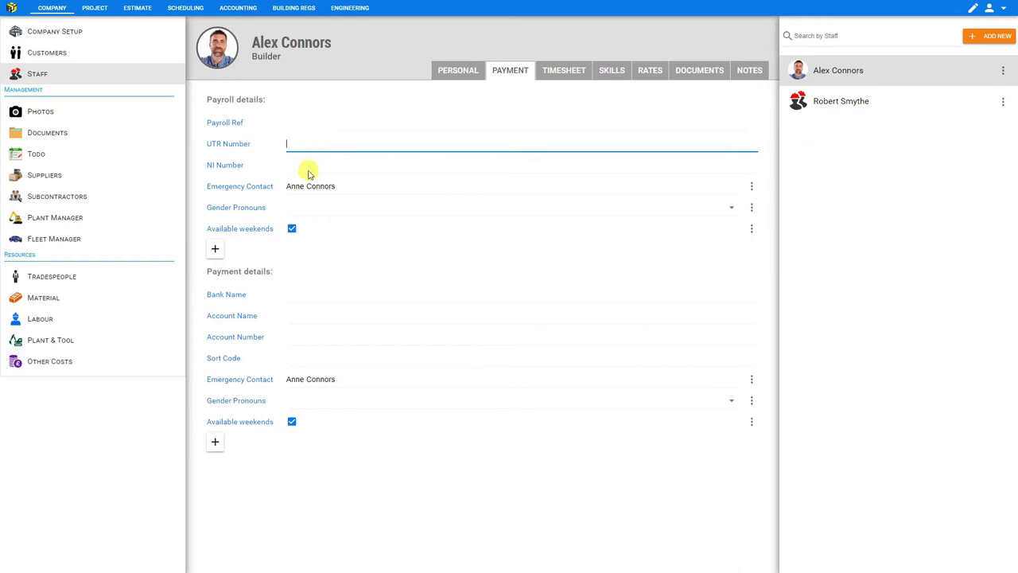
pyautogui.click(303, 164)
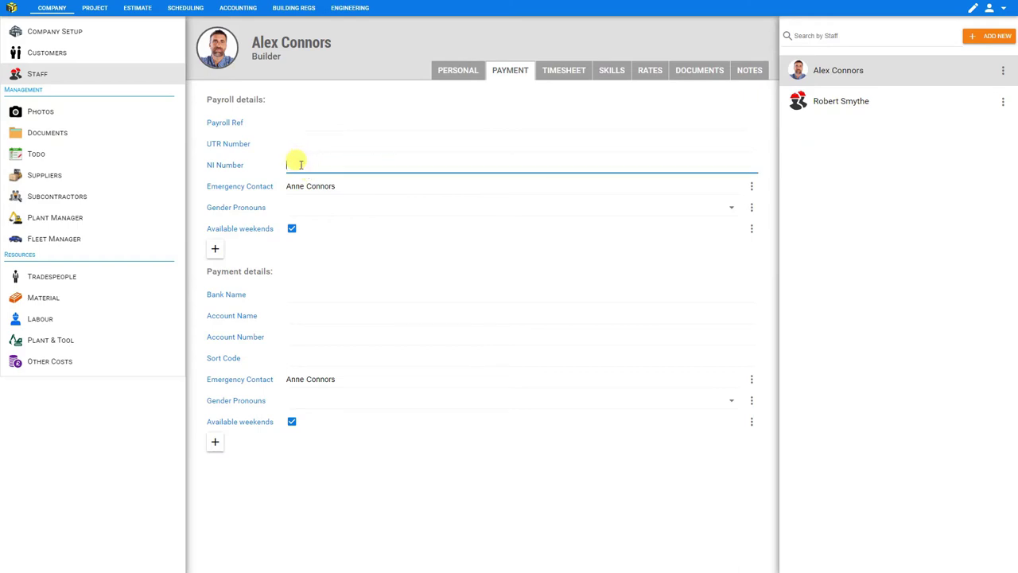
pyautogui.click(270, 164)
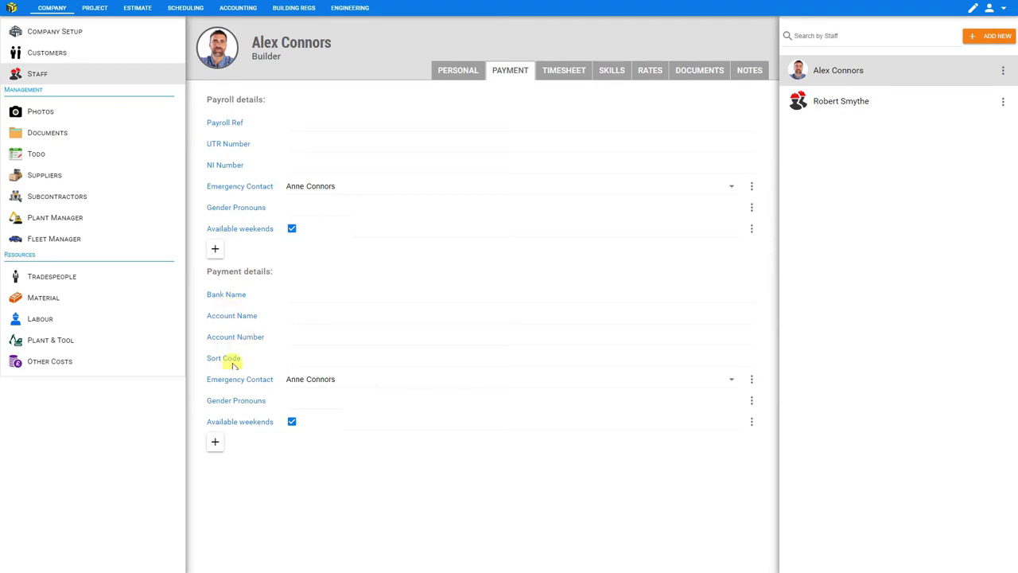
# Try the timesheet's week, date and report views, ending on the 14–20 Sep 2020 weekly view.
pyautogui.click(571, 72)
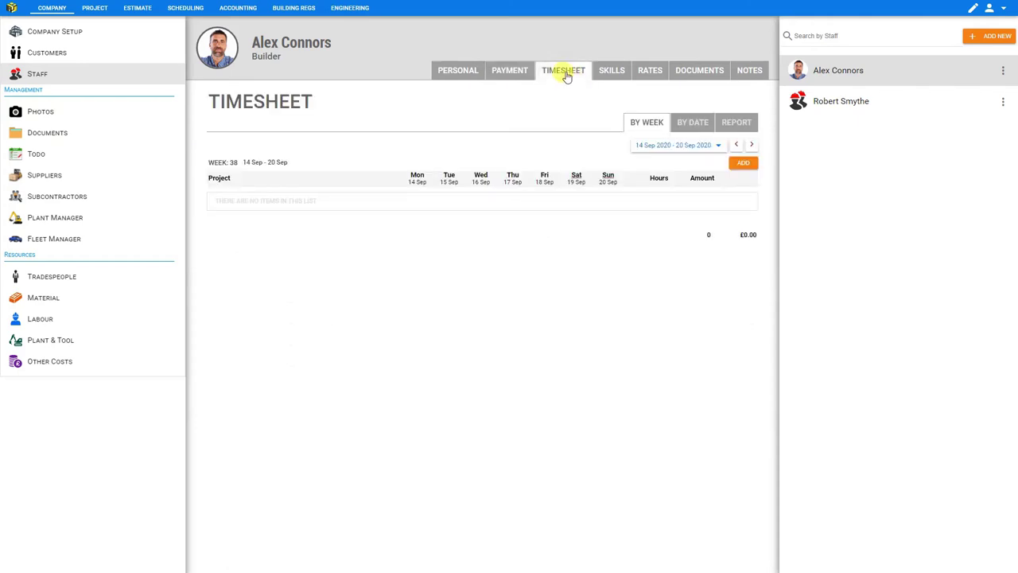
pyautogui.click(684, 146)
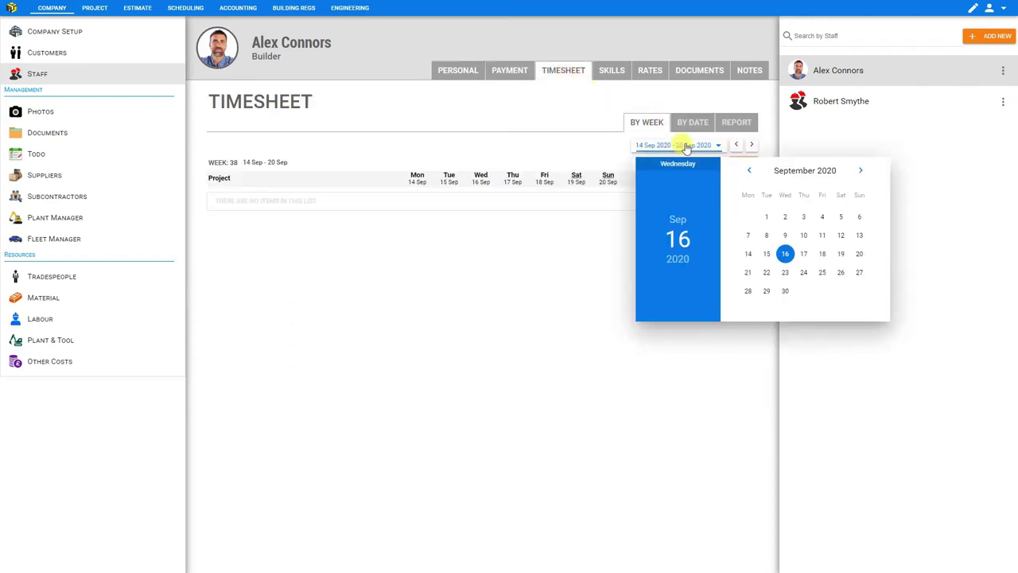
pyautogui.click(747, 272)
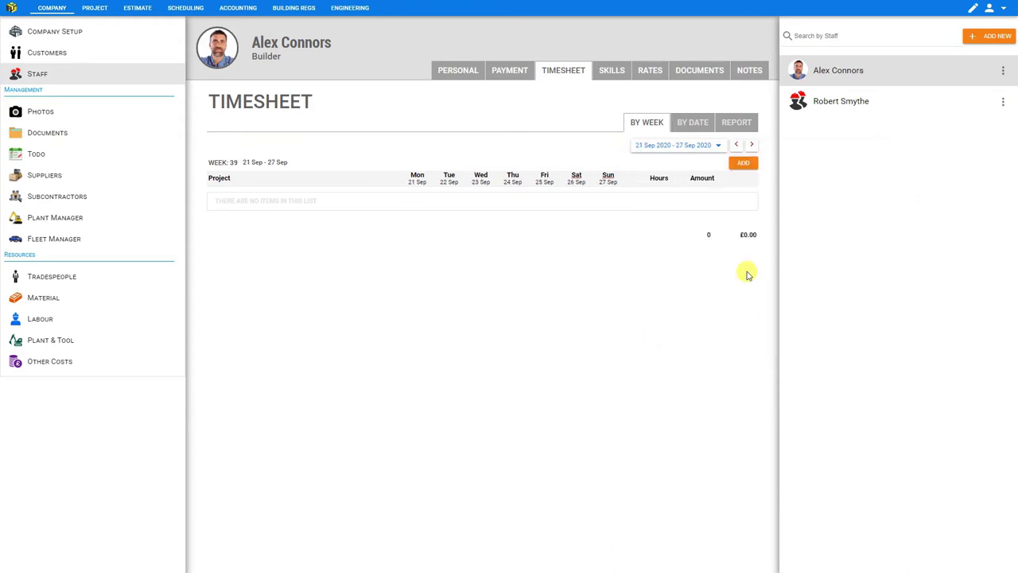
pyautogui.click(690, 126)
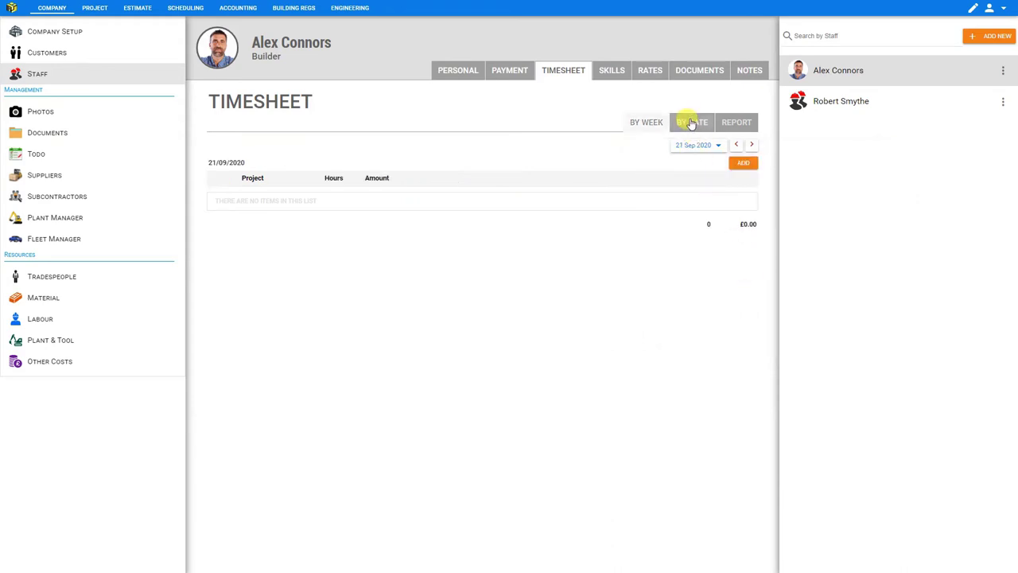
pyautogui.click(691, 148)
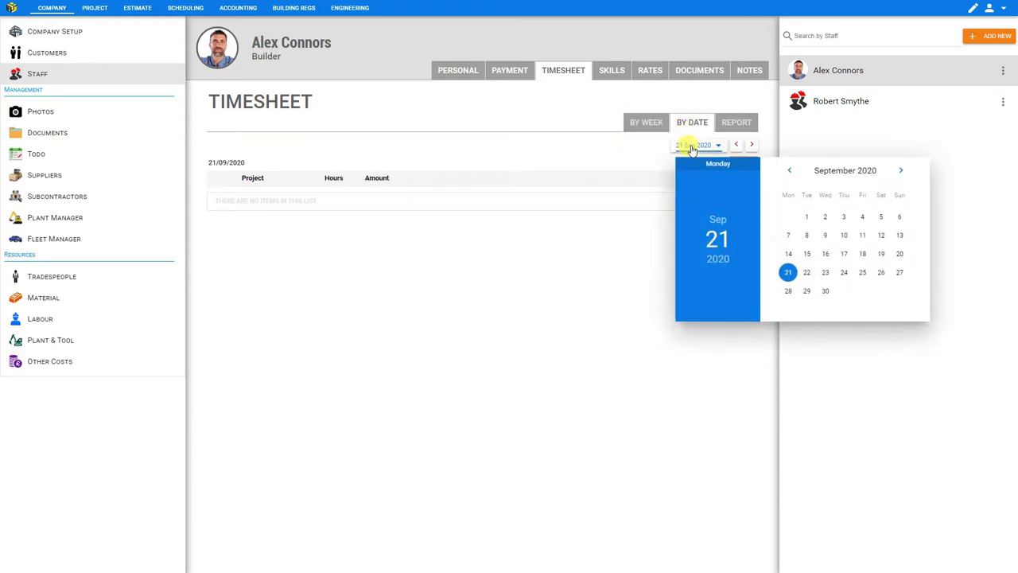
pyautogui.click(826, 254)
pyautogui.click(734, 122)
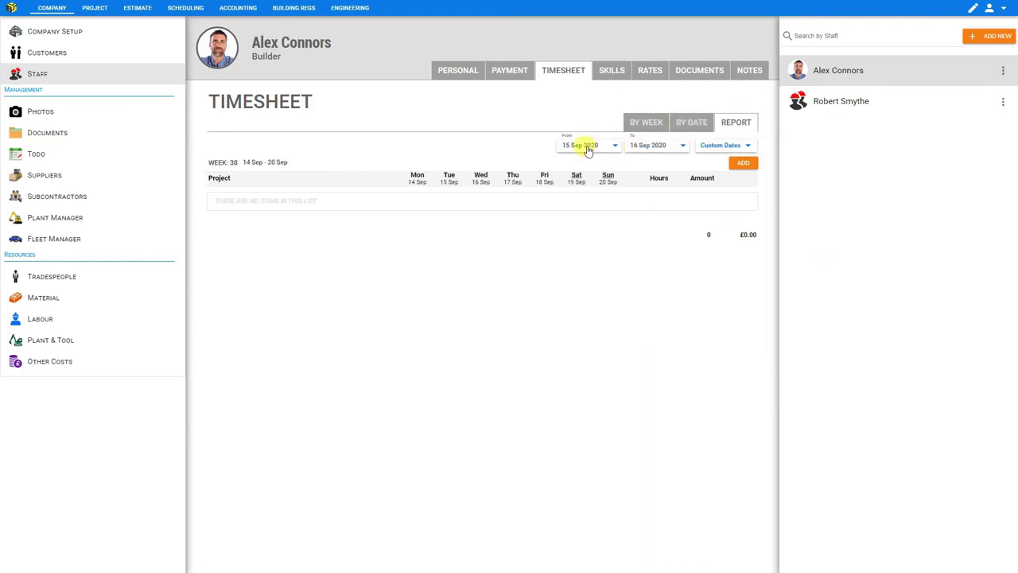
pyautogui.click(736, 146)
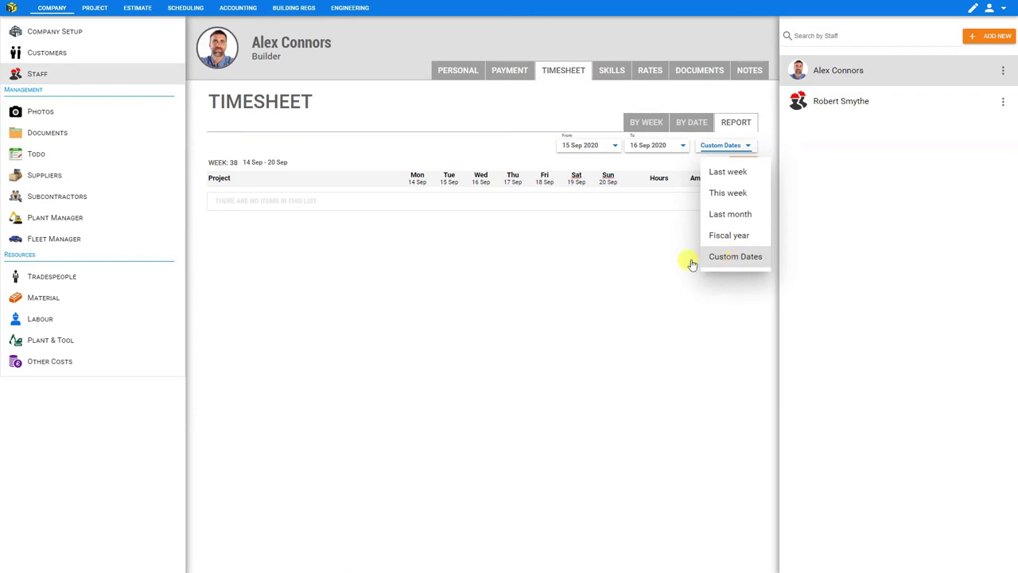
pyautogui.click(611, 254)
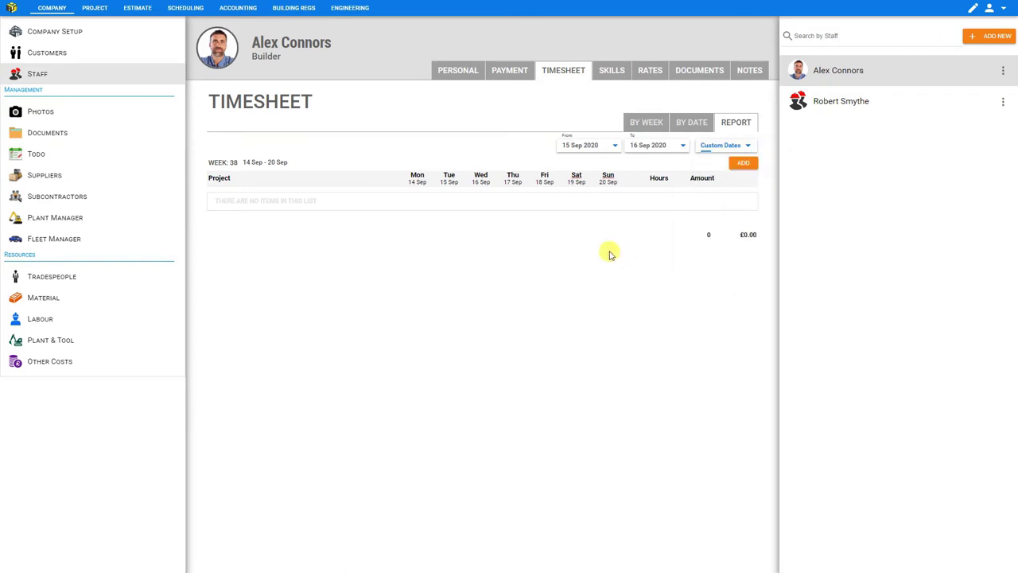
pyautogui.click(649, 123)
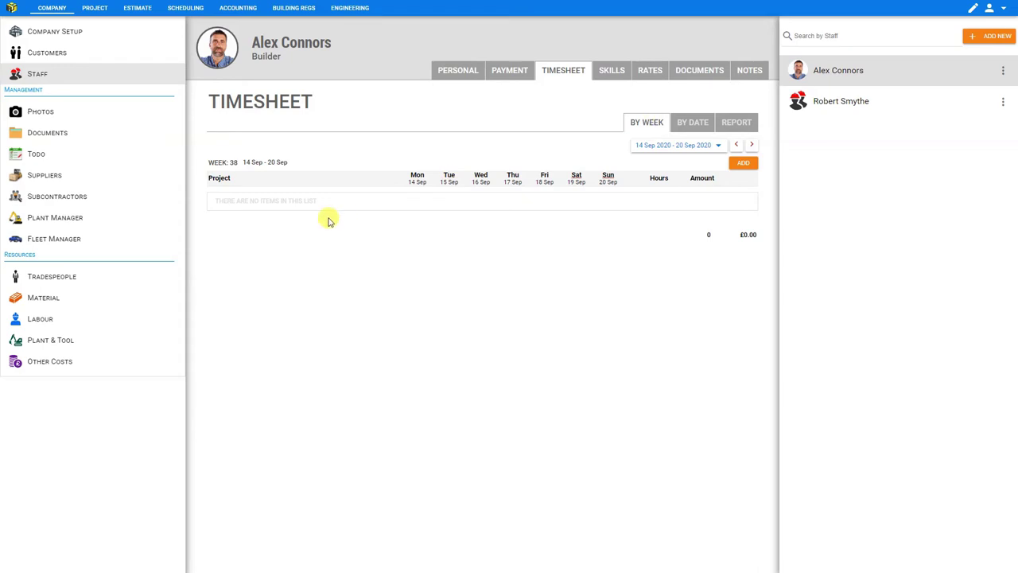
# Add a Renovations project row to the week's timesheet.
pyautogui.click(746, 165)
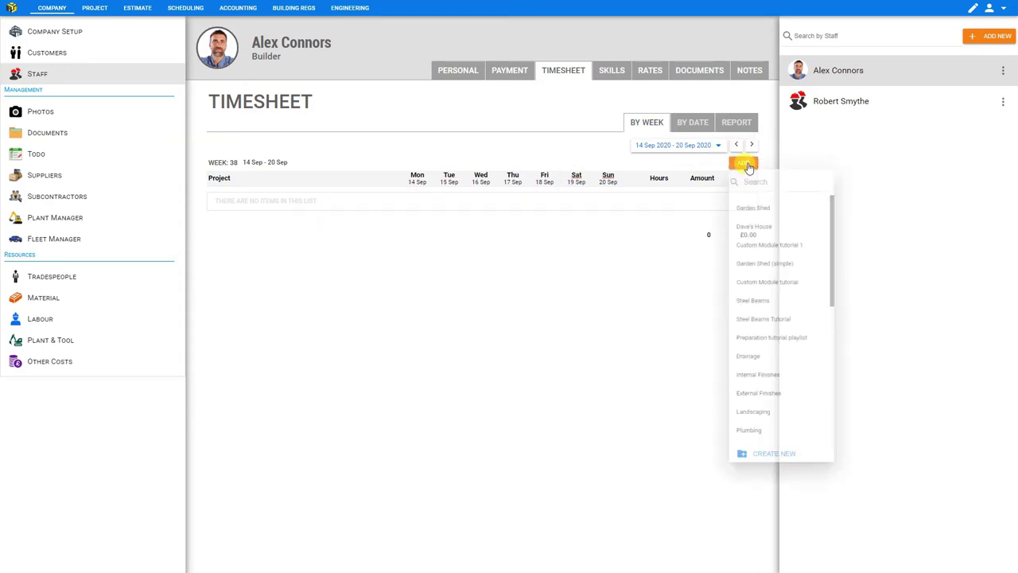
pyautogui.scroll(-1, 763, 246)
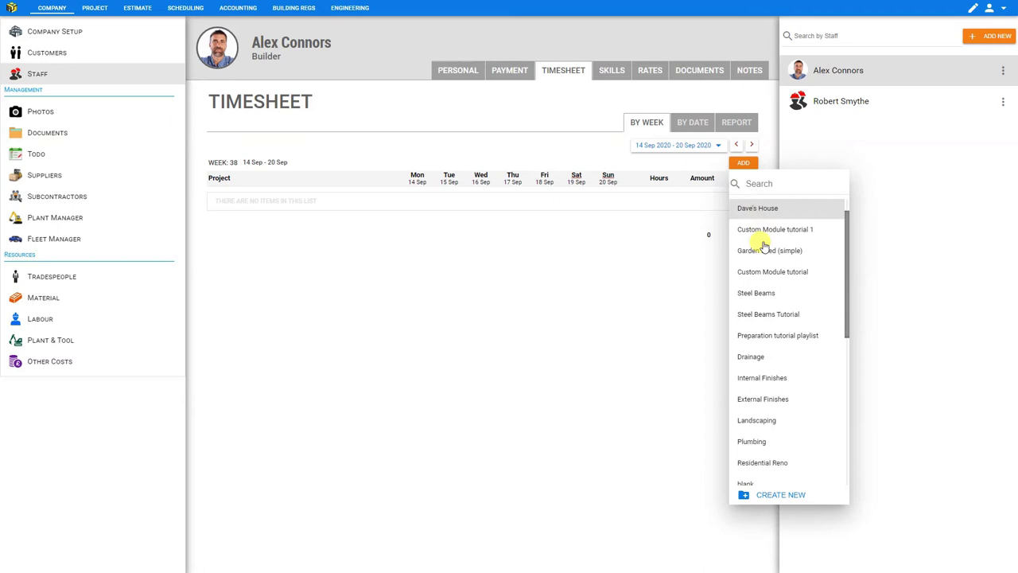
pyautogui.scroll(-10, 763, 246)
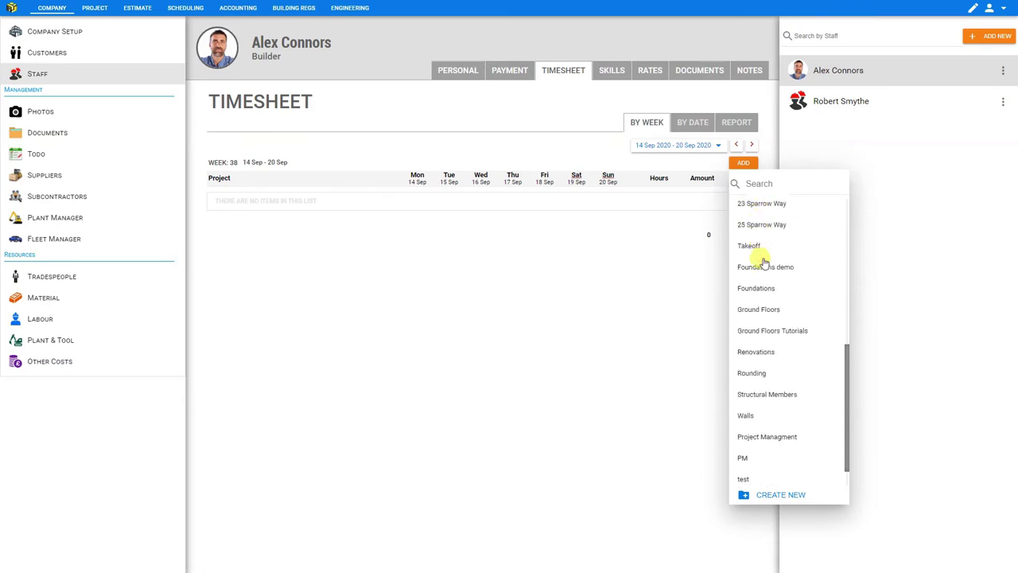
pyautogui.click(764, 353)
# Log 8 hours on each weekday for Renovations, totalling 40:00.
pyautogui.click(415, 194)
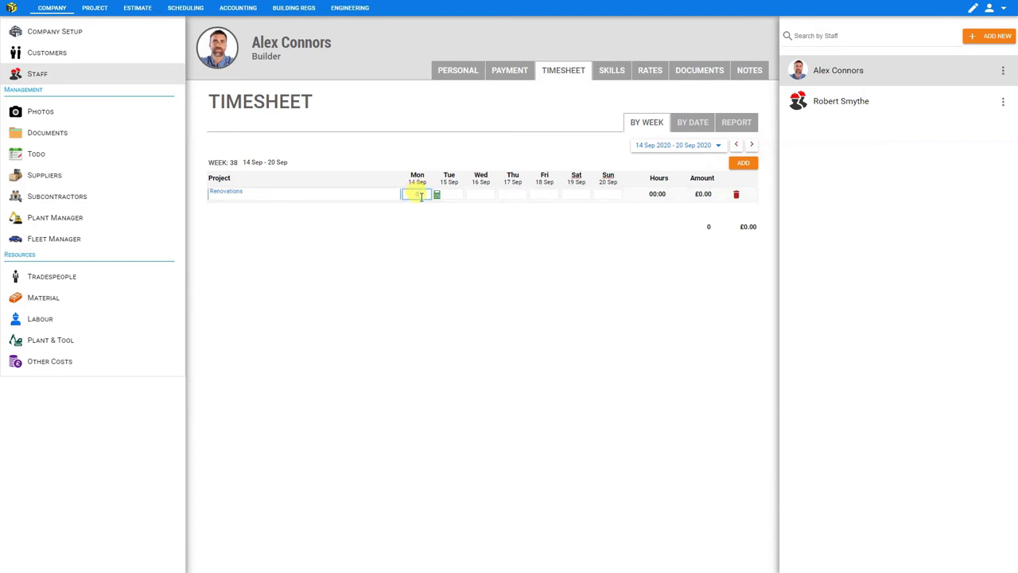
pyautogui.write('8')
pyautogui.click(449, 193)
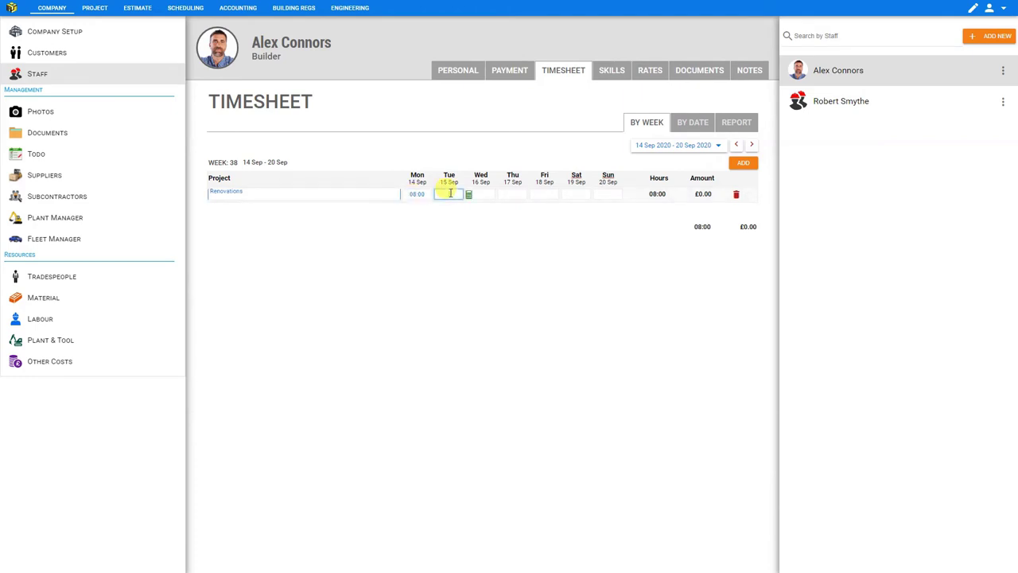
pyautogui.write('8')
pyautogui.press('Tab')
pyautogui.write('8')
pyautogui.press('Tab')
pyautogui.write('8')
pyautogui.press('Tab')
pyautogui.press('Tab')
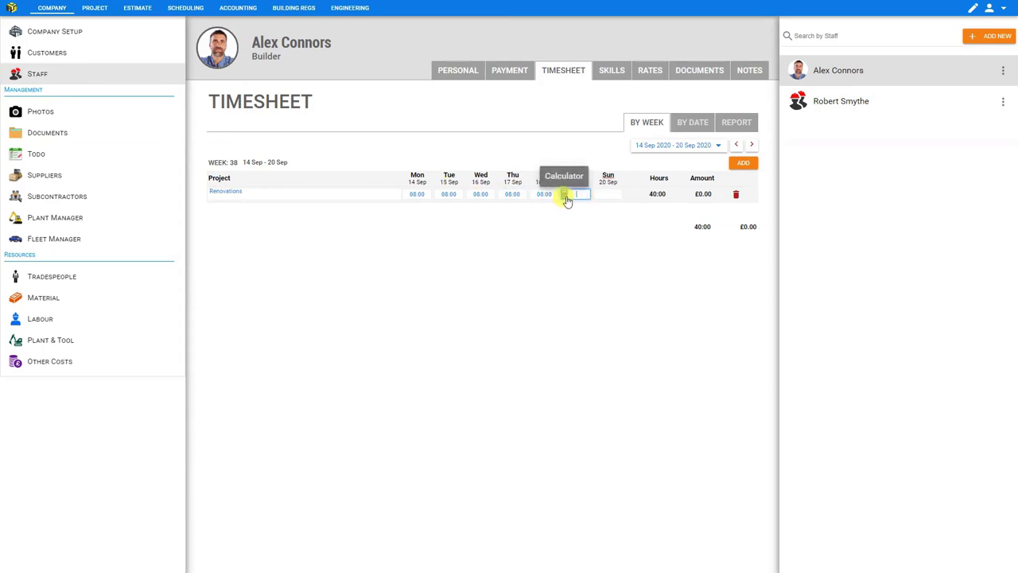
# In Saturday's worker-day breakdown, enter a 07:00 start and a 4.15 finish time.
pyautogui.click(565, 196)
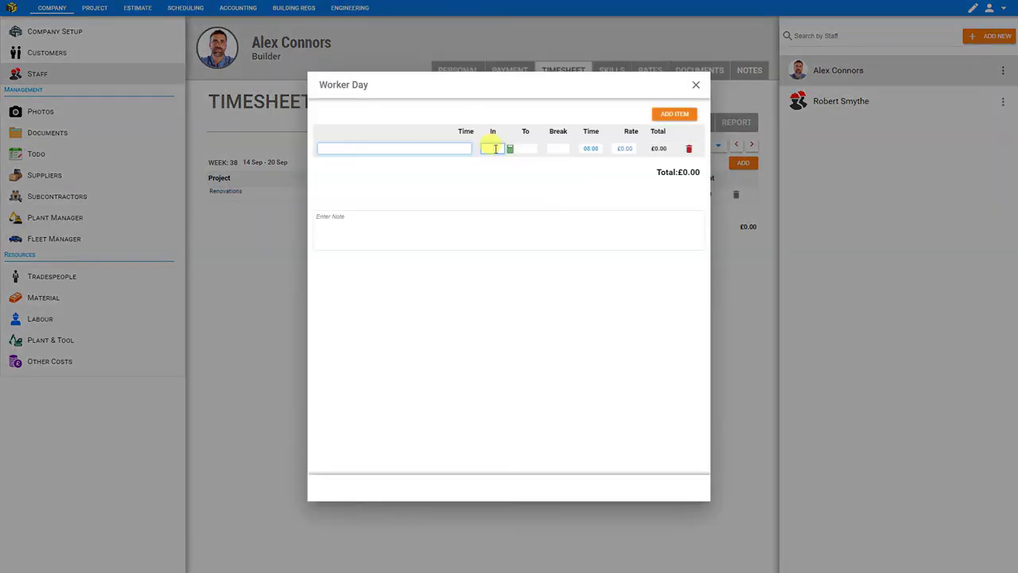
pyautogui.click(495, 149)
pyautogui.write('7')
pyautogui.press('Tab')
pyautogui.write('4.15')
pyautogui.press('Tab')
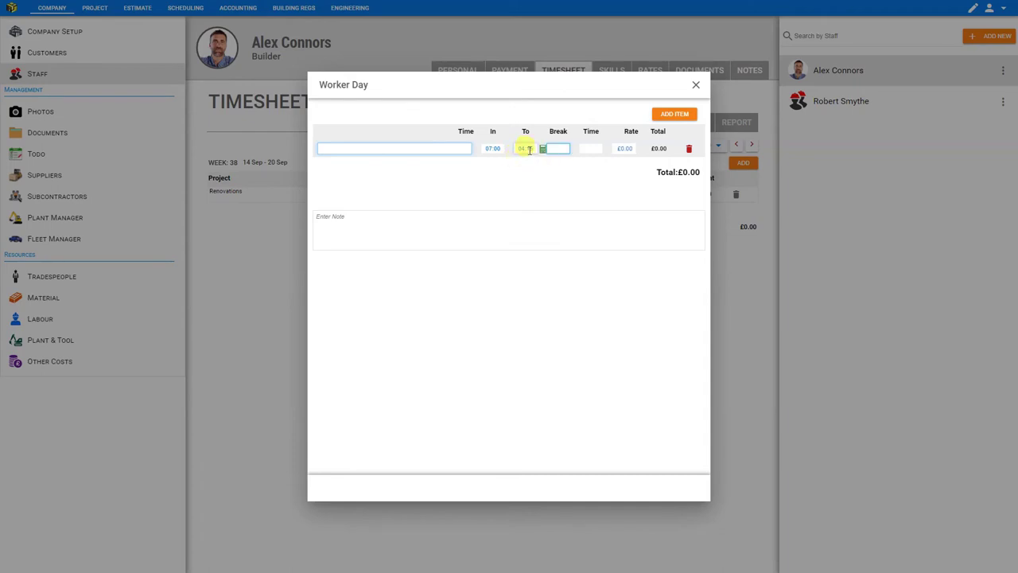
# Re-enter Saturday's finish time as 04:15.
pyautogui.click(525, 148)
pyautogui.write('4.15')
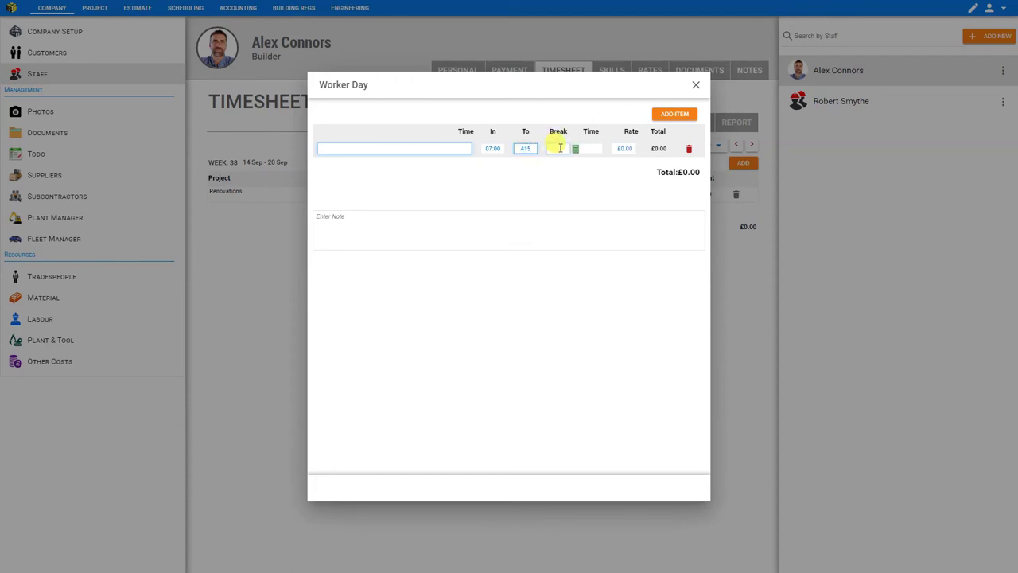
pyautogui.click(557, 149)
pyautogui.click(523, 149)
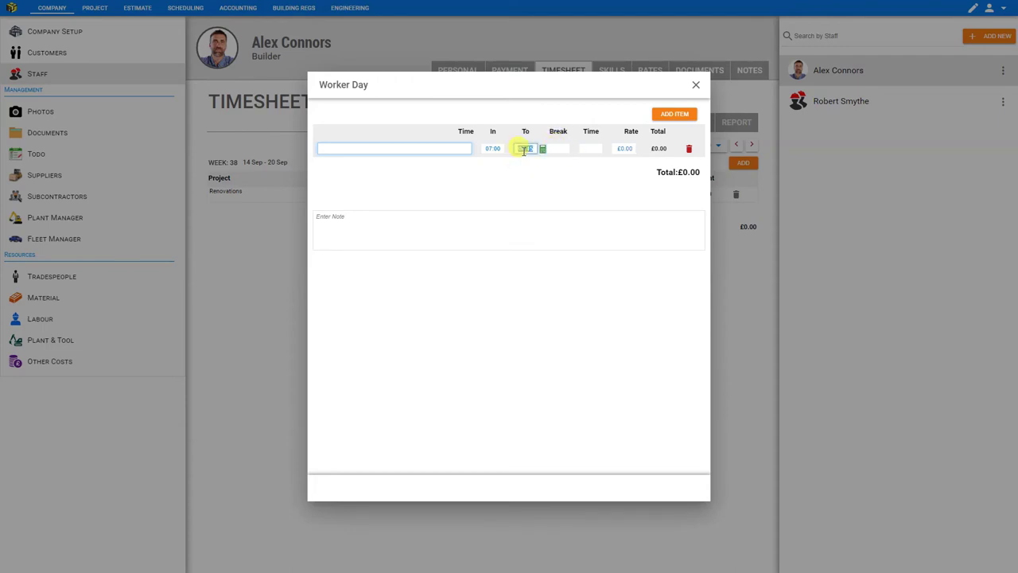
pyautogui.press('BackSpace')
pyautogui.click(522, 166)
pyautogui.click(528, 149)
pyautogui.press('BackSpace')
pyautogui.click(533, 149)
pyautogui.write('415')
pyautogui.click(558, 148)
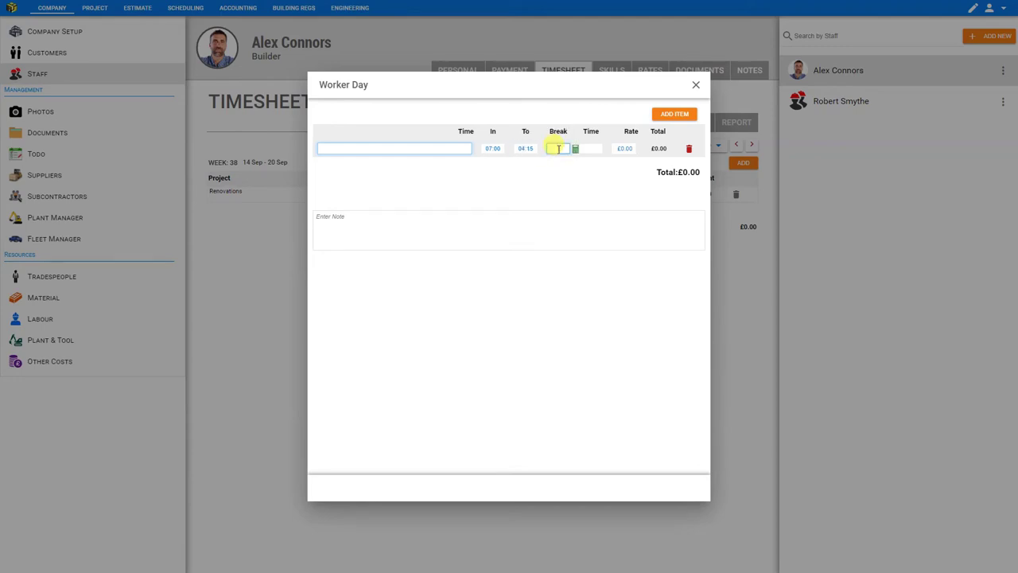
# Set a 01:00 break, mark the entry Normal Hours and enter a rate of 12.
pyautogui.write('100')
pyautogui.click(488, 186)
pyautogui.click(454, 150)
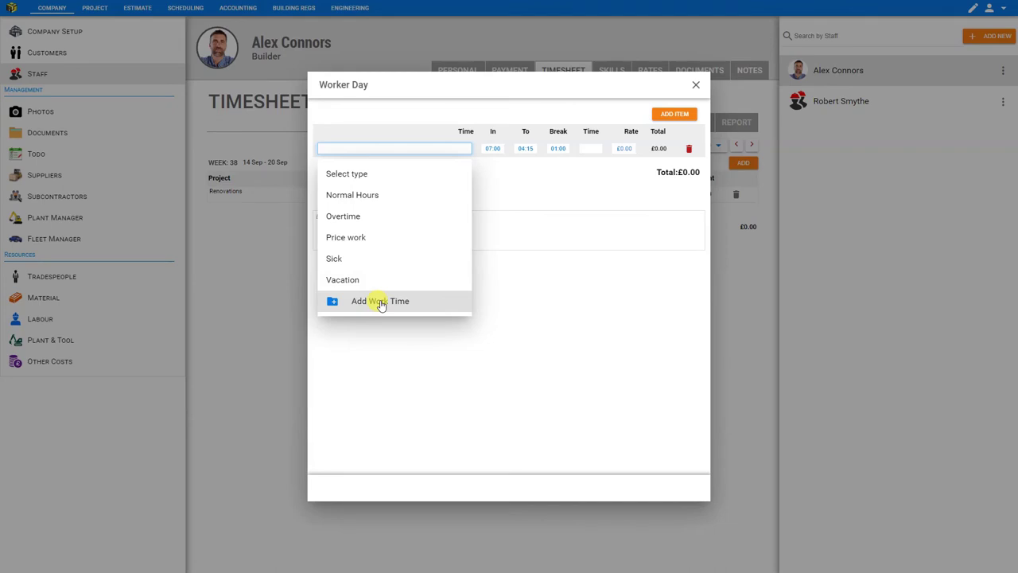
pyautogui.click(363, 195)
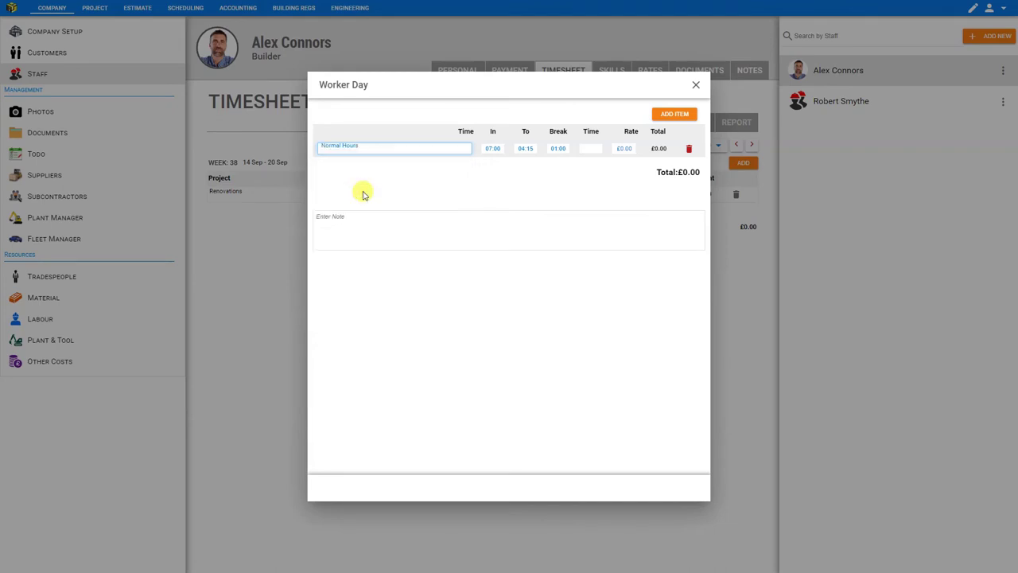
pyautogui.click(623, 150)
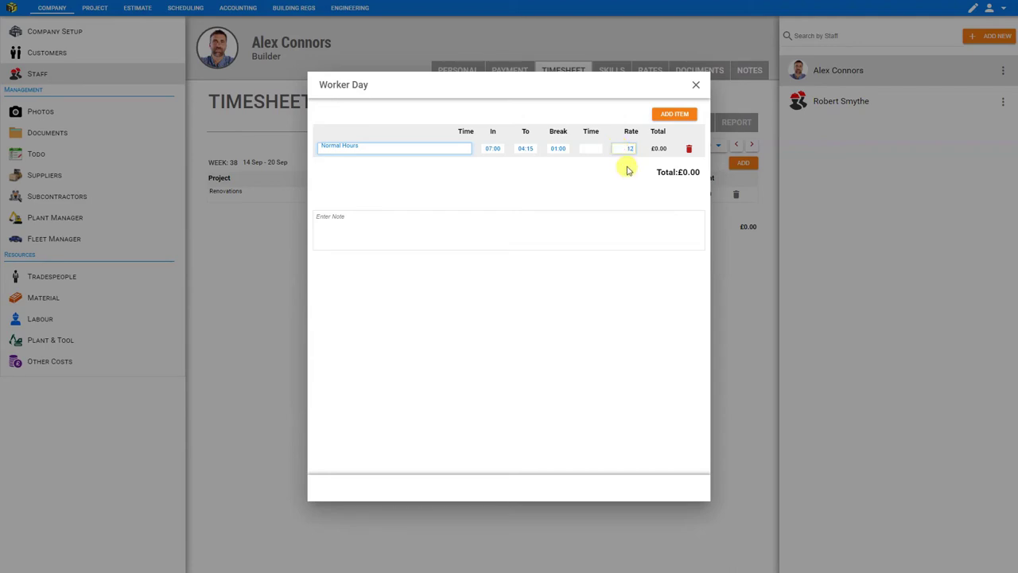
# Correct the Overtime entry's finish to 16:15 with a 01:00 break, giving £99.00.
pyautogui.click(614, 167)
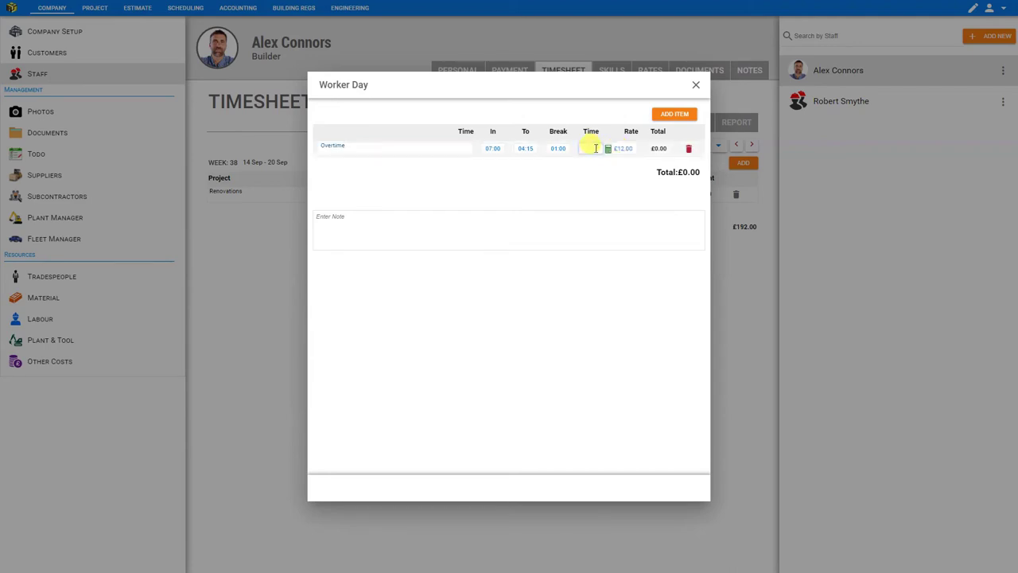
pyautogui.click(592, 148)
pyautogui.click(521, 150)
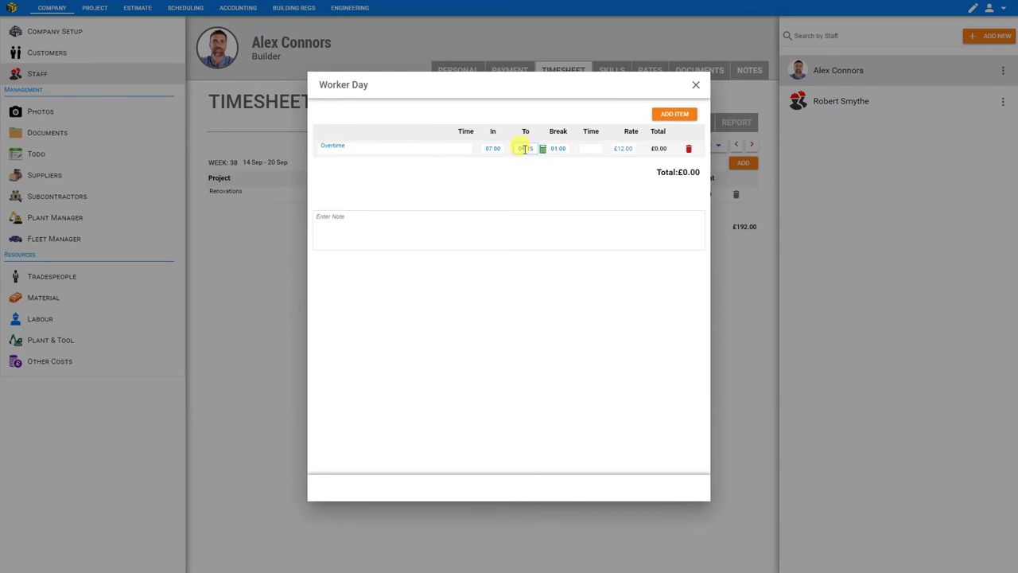
pyautogui.click(491, 148)
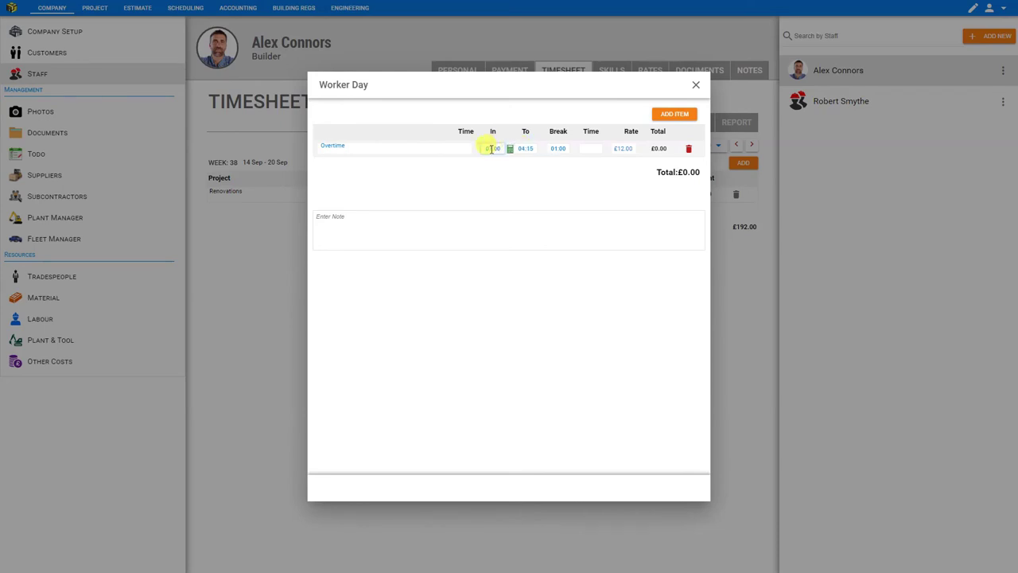
pyautogui.click(524, 149)
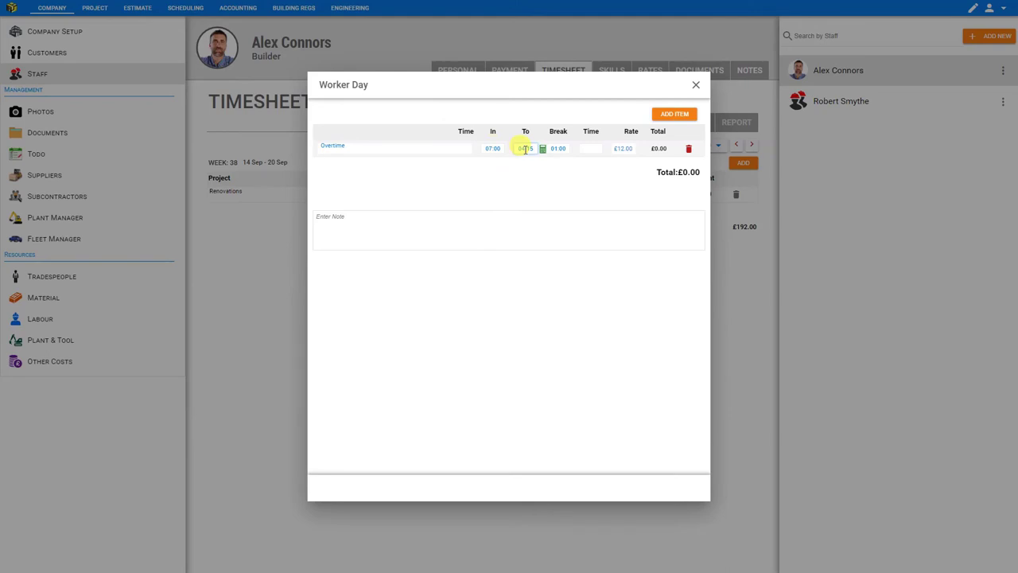
pyautogui.doubleClick(525, 149)
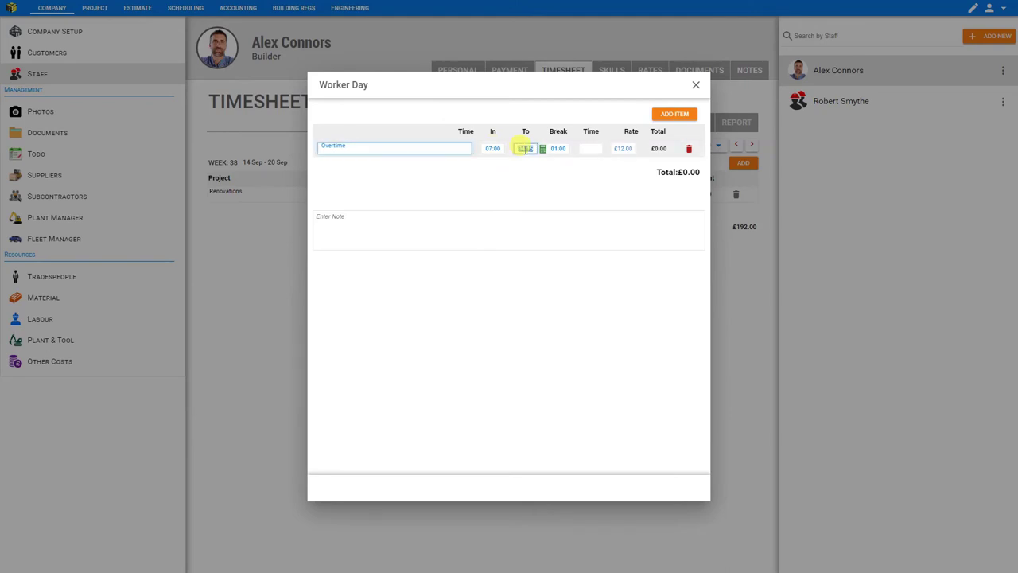
pyautogui.press('BackSpace')
pyautogui.write('10:5')
pyautogui.press('Tab')
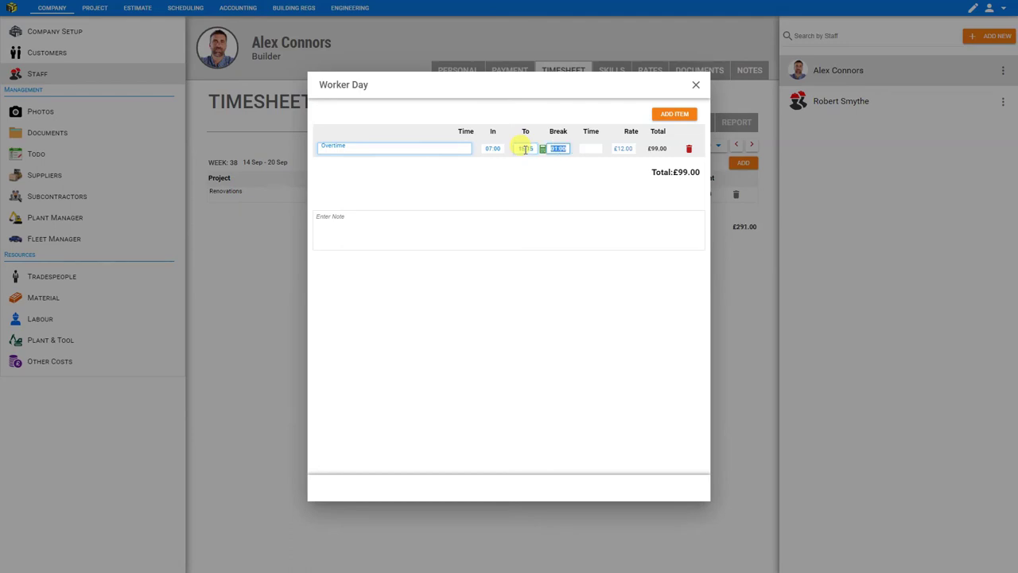
pyautogui.click(593, 148)
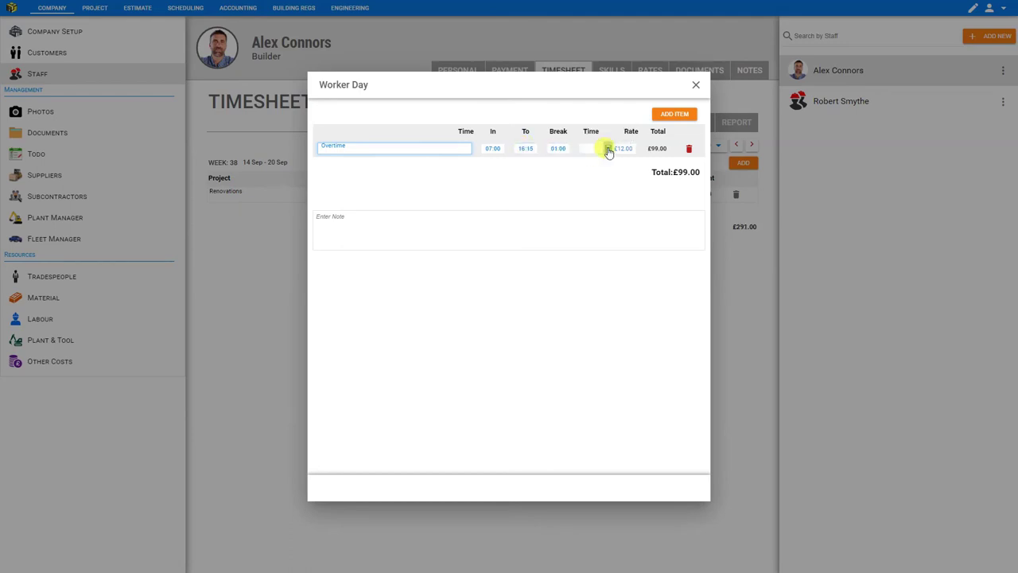
pyautogui.click(659, 156)
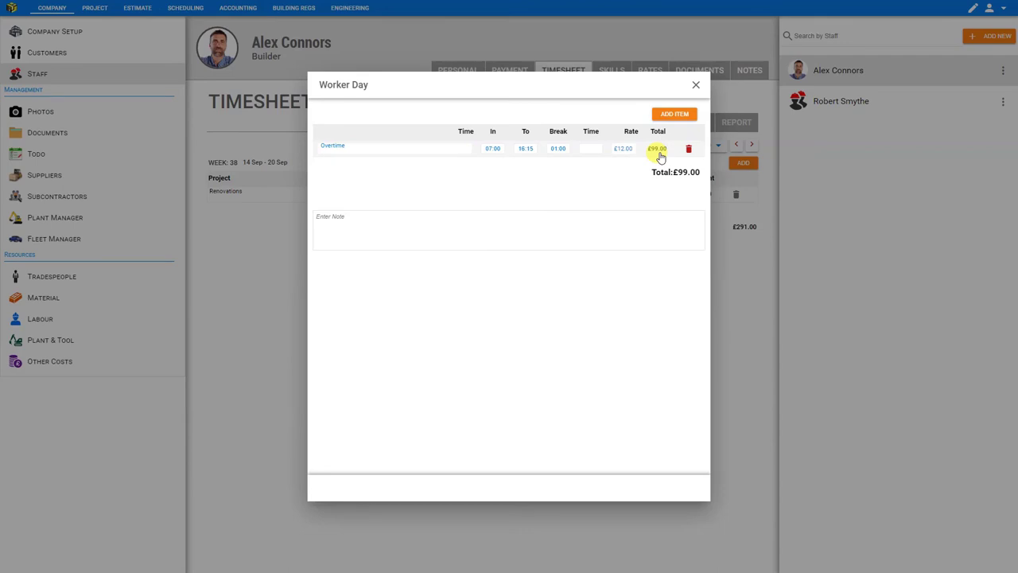
# Set the builder's Normal Hours rate to 12 and add an Overtime rate of 18.
pyautogui.click(696, 85)
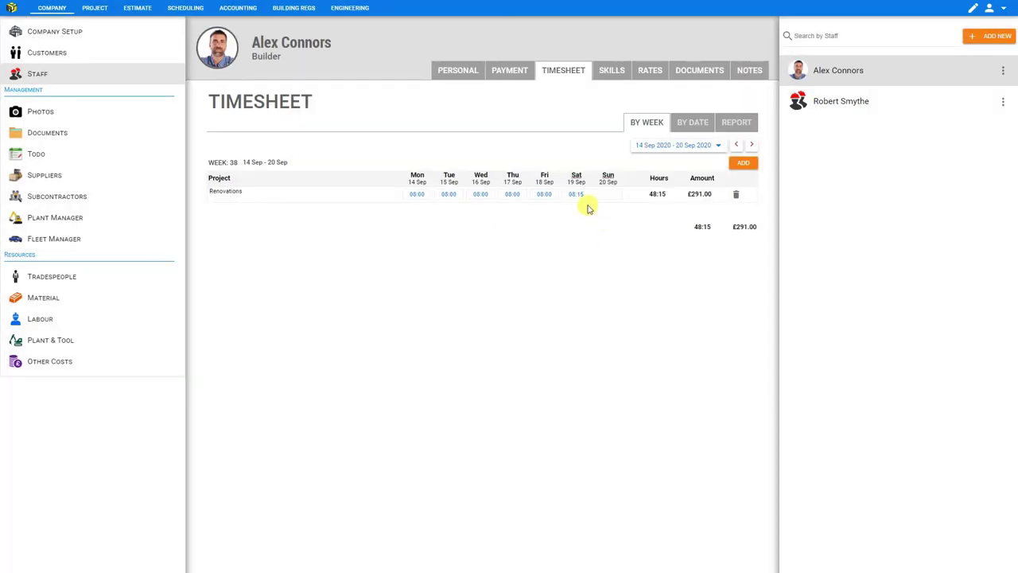
pyautogui.click(650, 71)
pyautogui.click(302, 131)
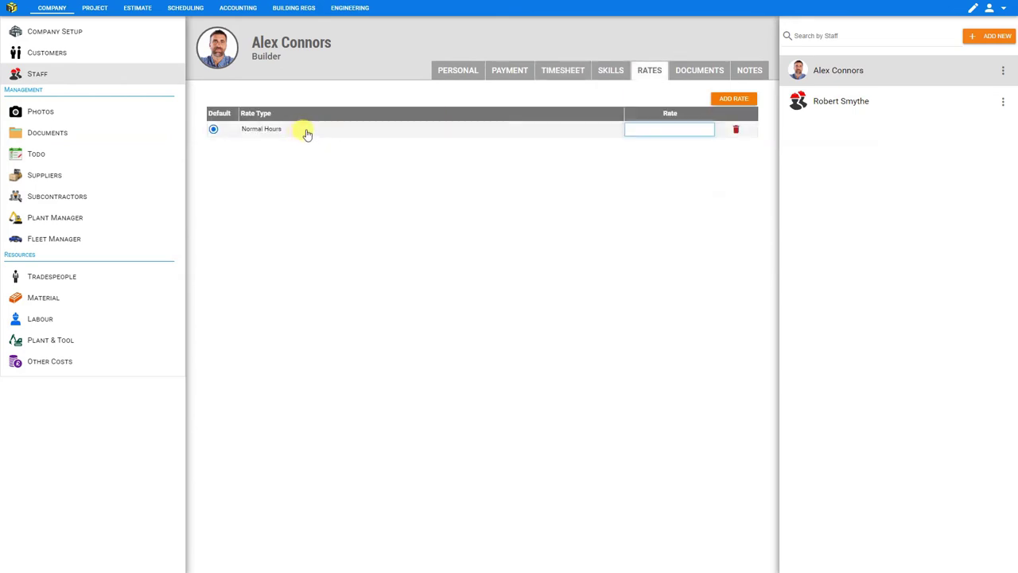
pyautogui.click(662, 129)
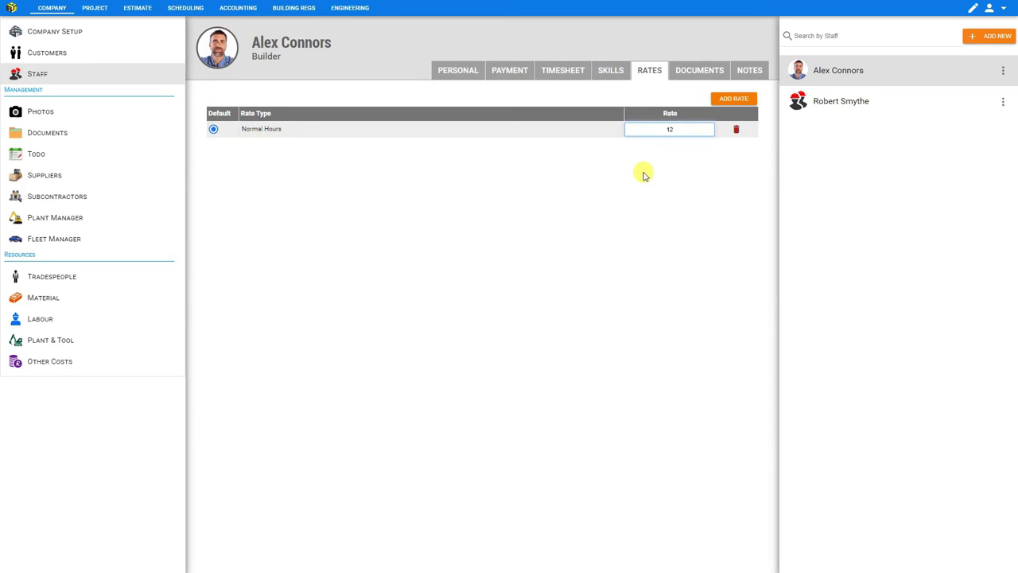
pyautogui.click(735, 100)
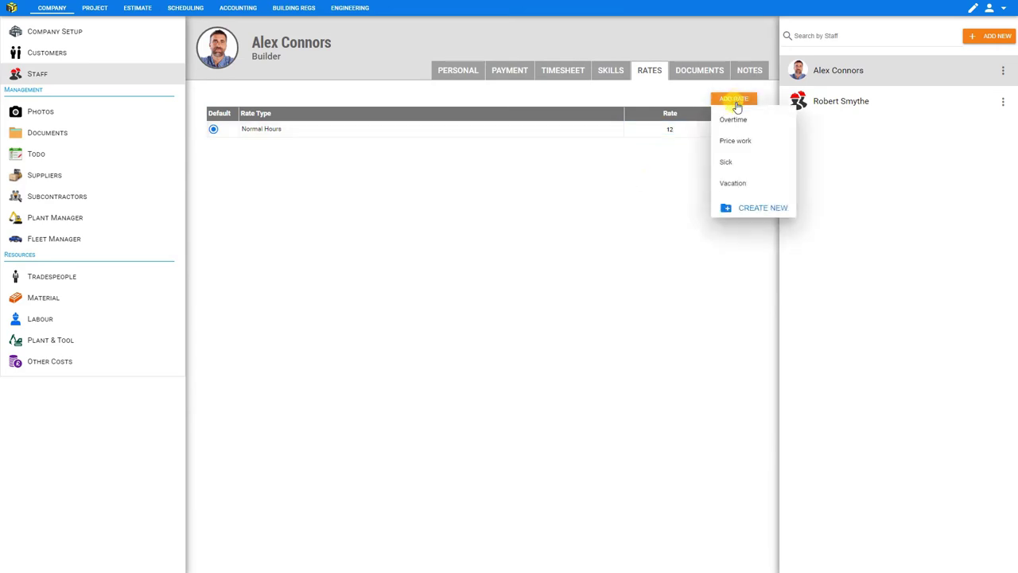
pyautogui.click(733, 119)
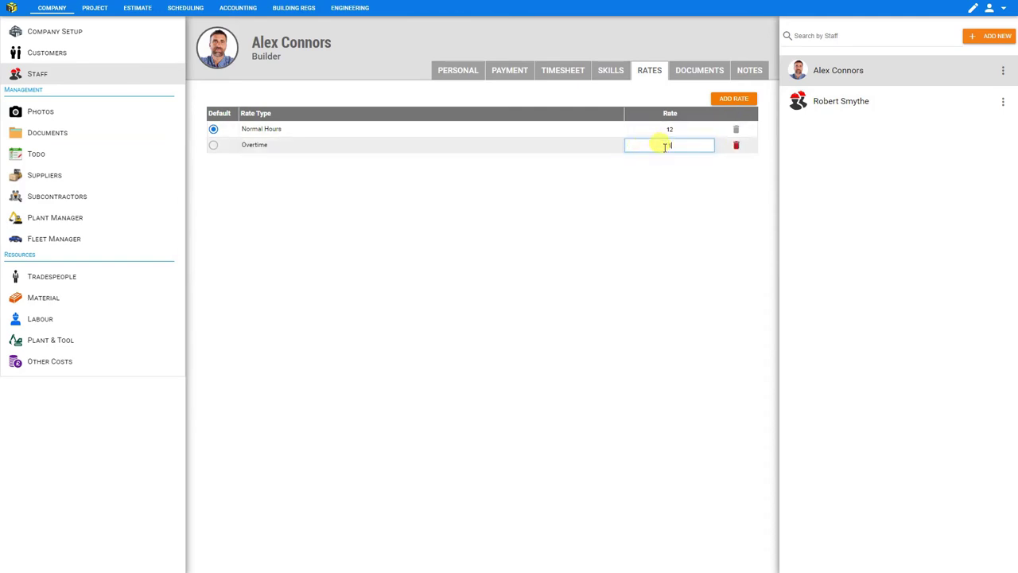
pyautogui.click(735, 103)
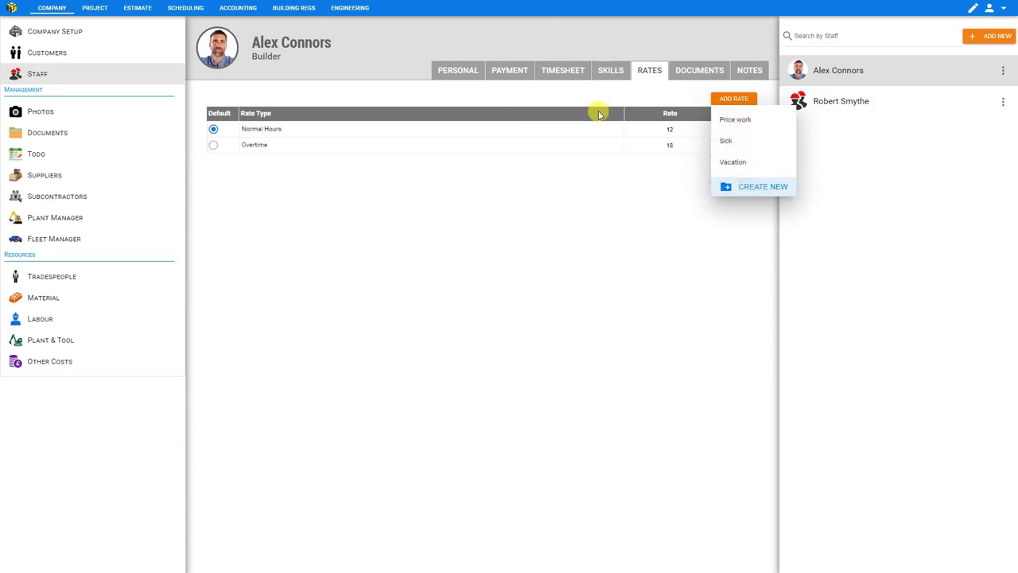
# Change Saturday's Renovations entry to Overtime, making the day £148.50 and the week £340.50.
pyautogui.click(563, 71)
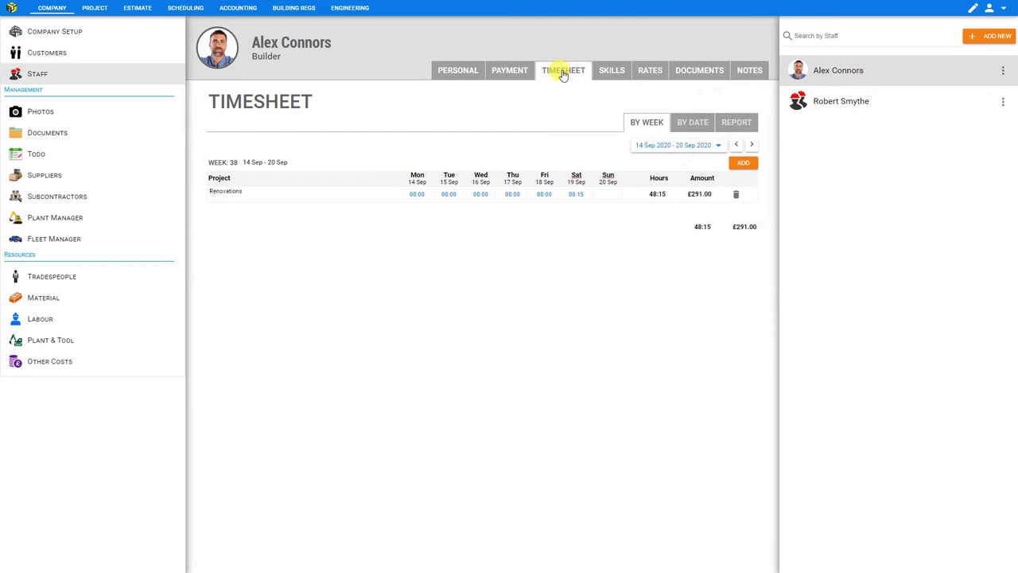
pyautogui.click(594, 196)
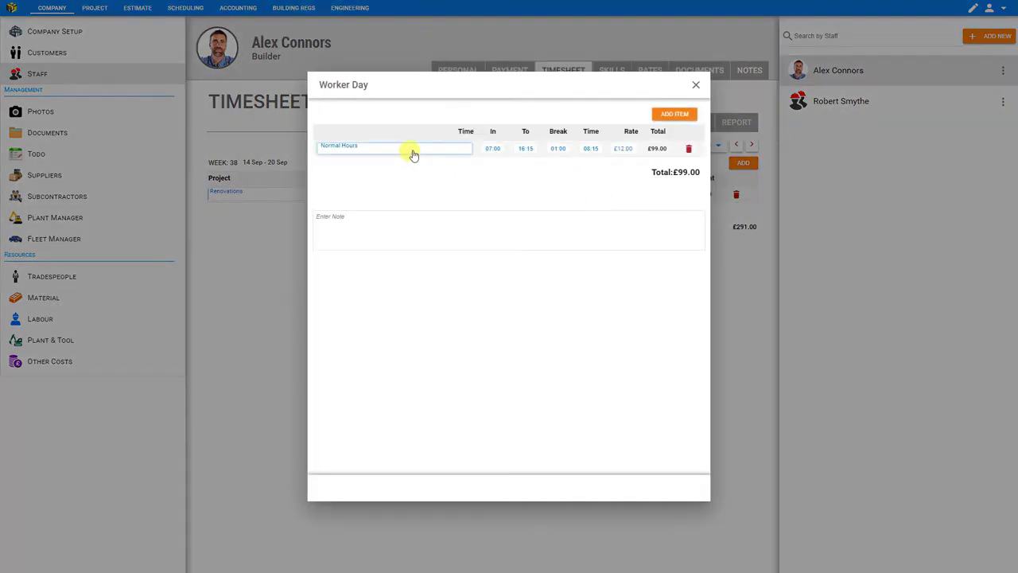
pyautogui.click(409, 154)
pyautogui.click(383, 222)
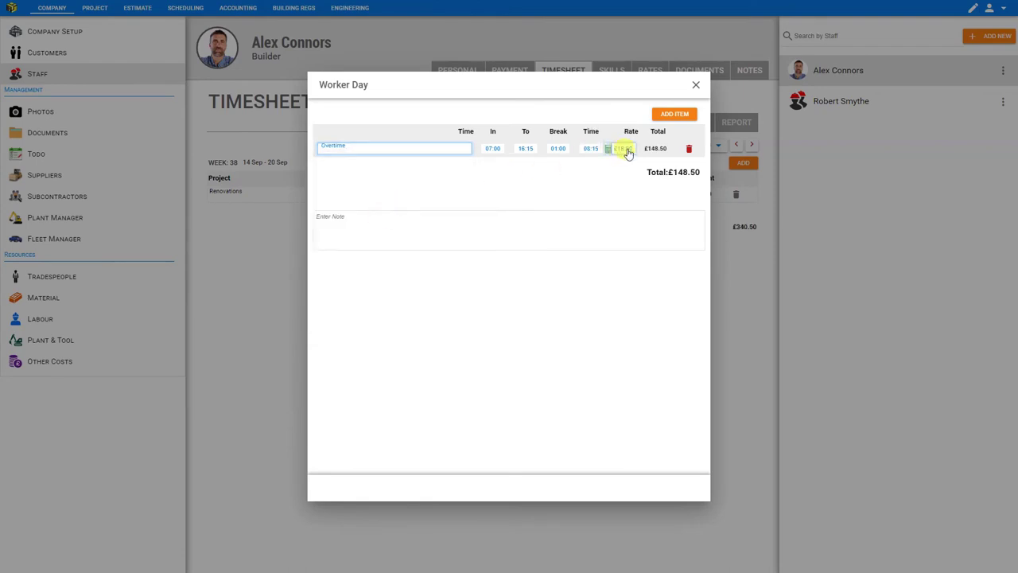
pyautogui.click(696, 85)
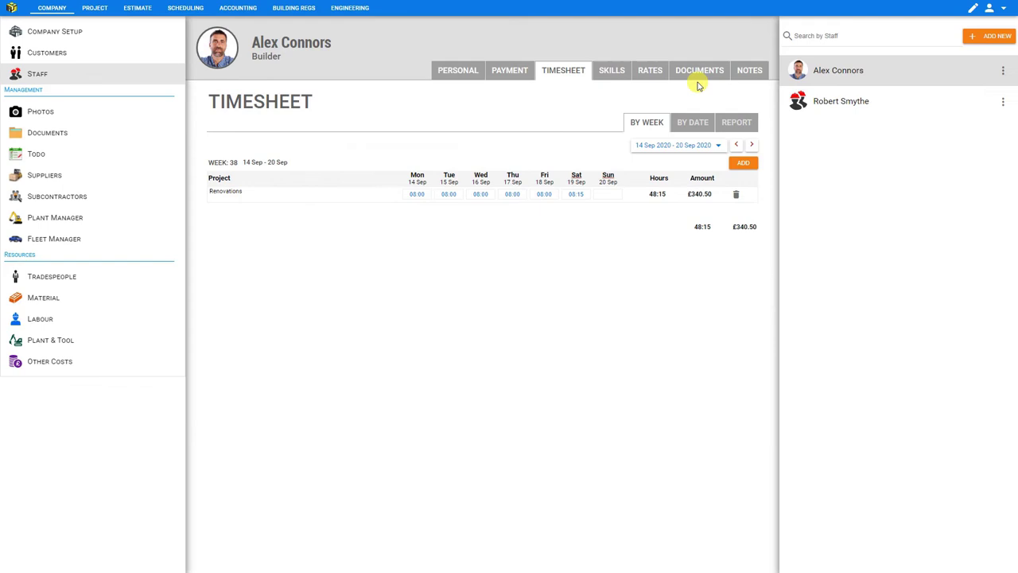
# Delete the 14–20 Sep 2020 Renovations week entry.
pyautogui.click(716, 146)
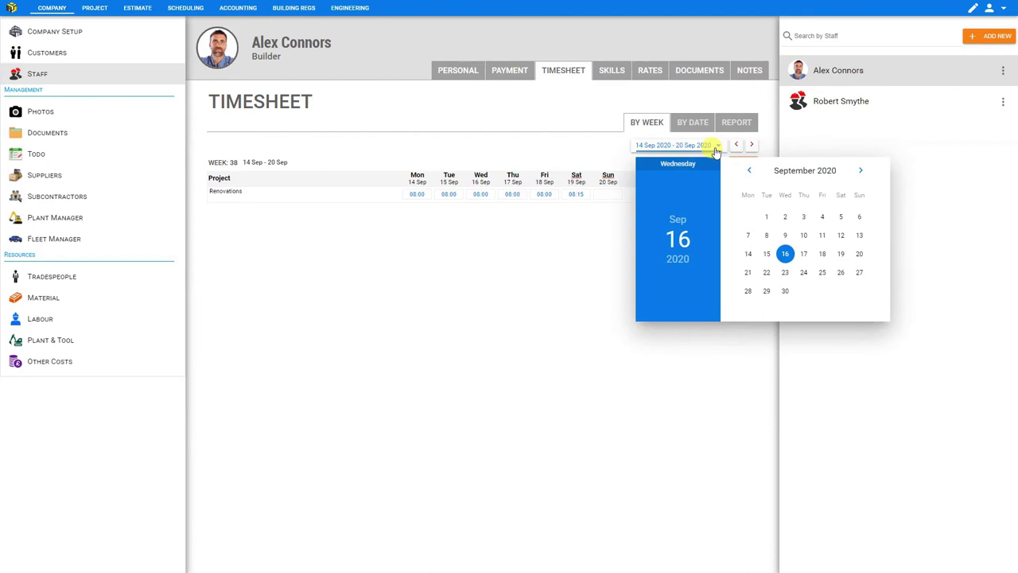
pyautogui.click(678, 260)
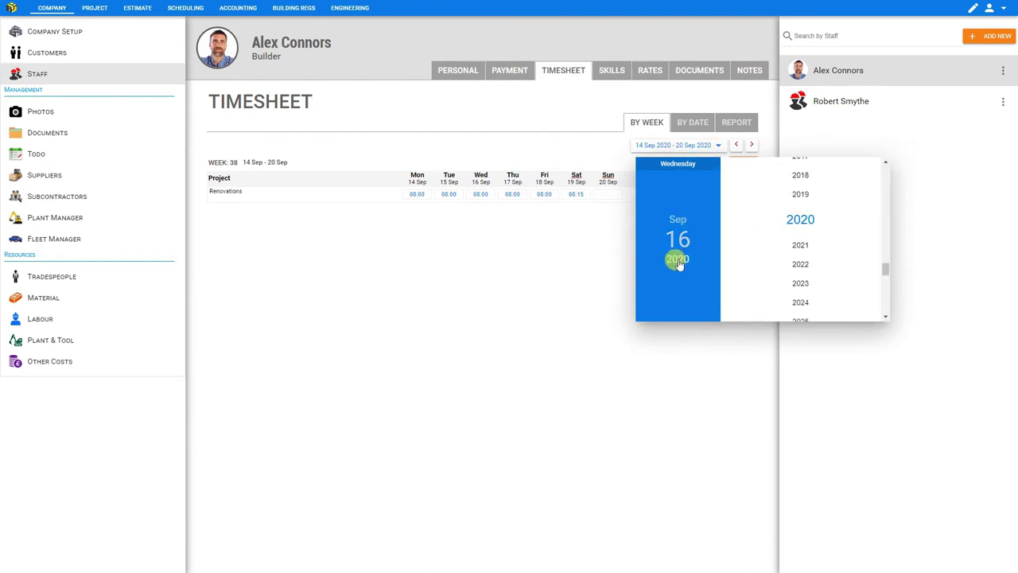
pyautogui.click(794, 240)
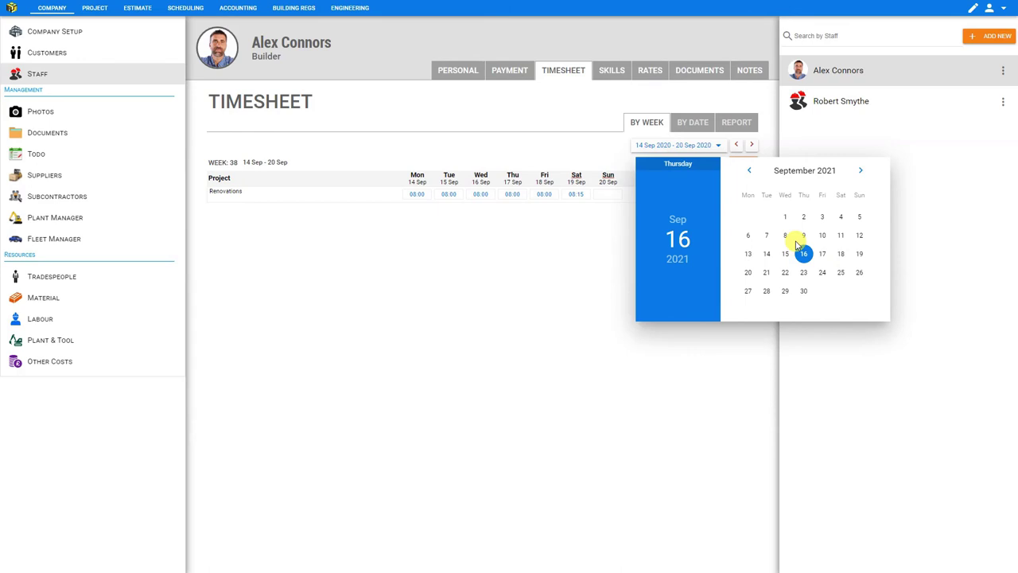
pyautogui.click(785, 235)
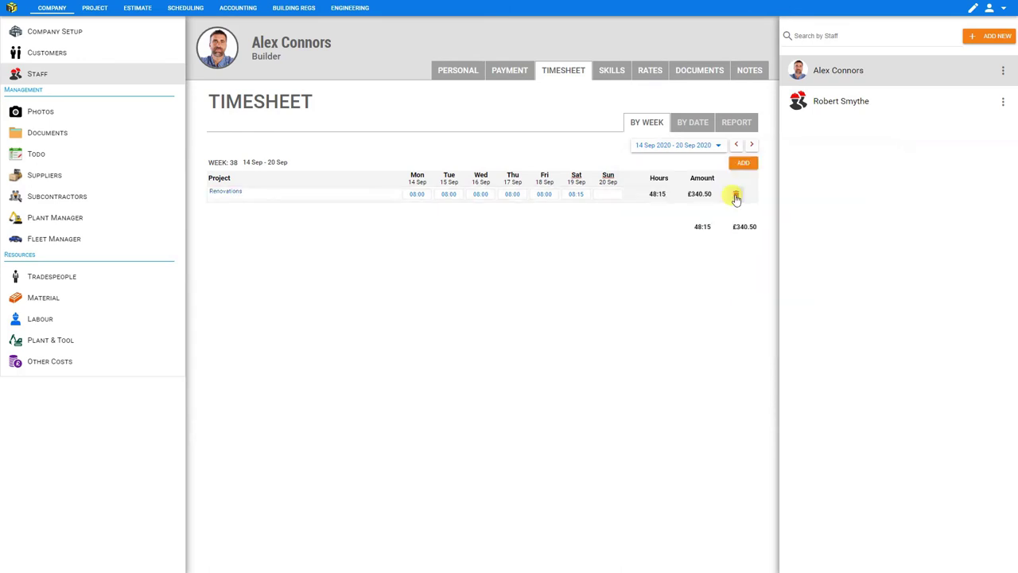
pyautogui.click(736, 196)
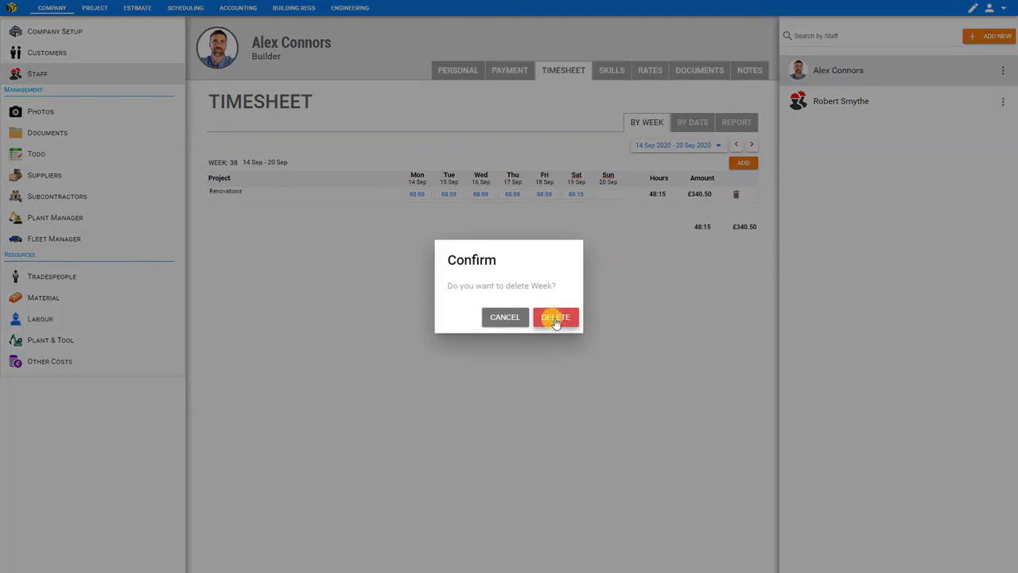
pyautogui.click(556, 318)
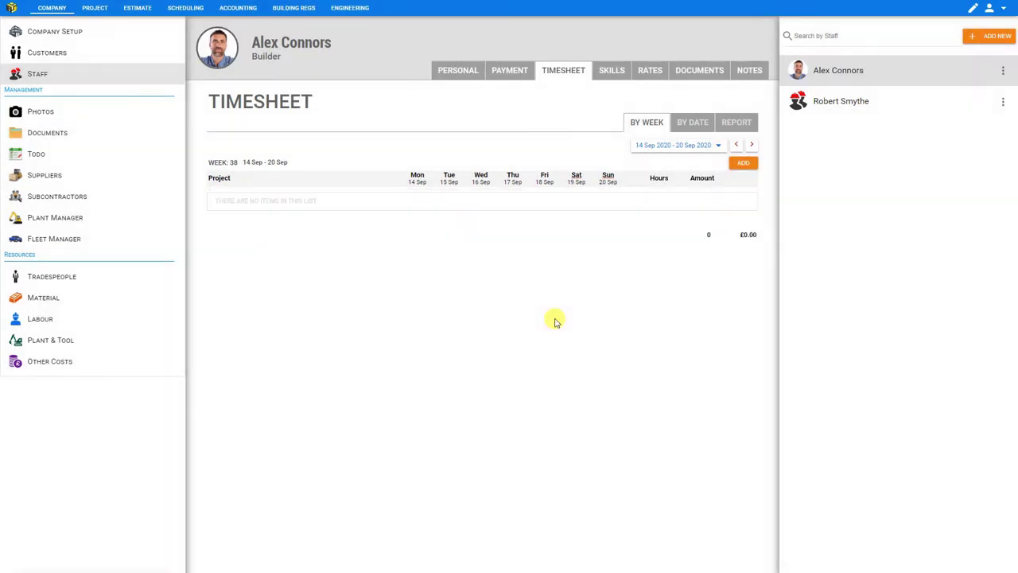
# Show the empty timesheet week of 13–19 Sep 2021.
pyautogui.click(713, 147)
pyautogui.click(678, 260)
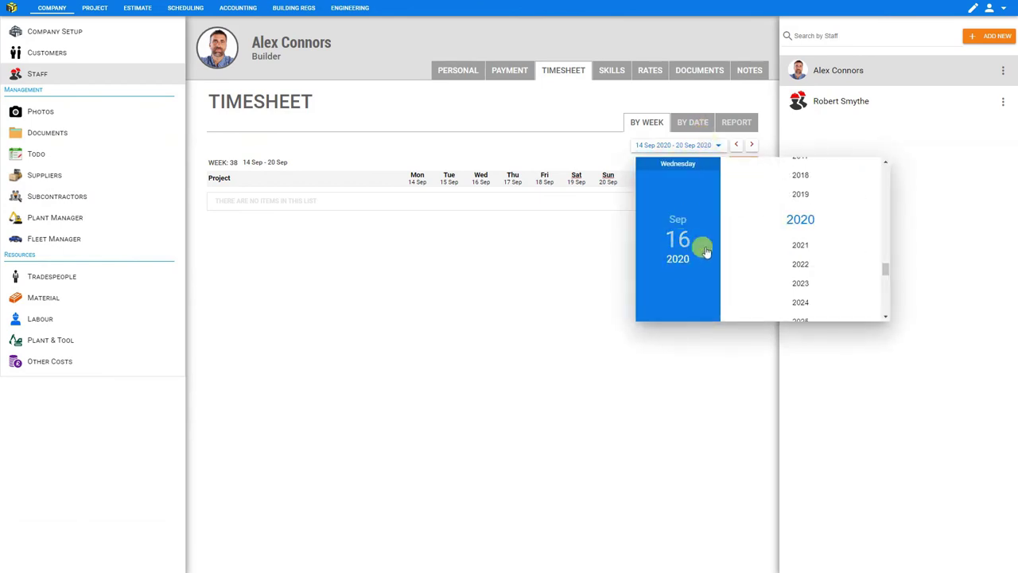
pyautogui.click(801, 246)
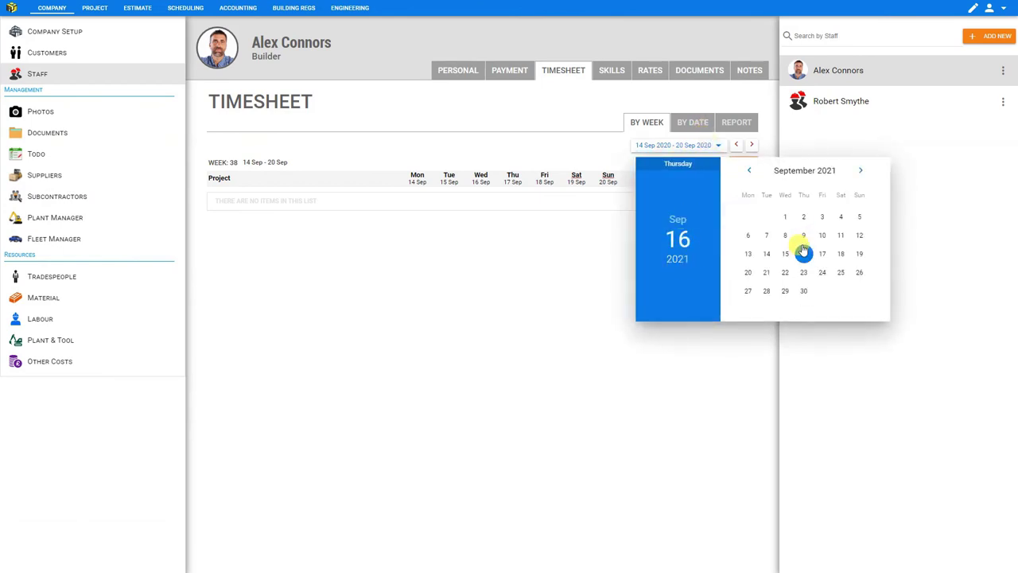
pyautogui.click(748, 255)
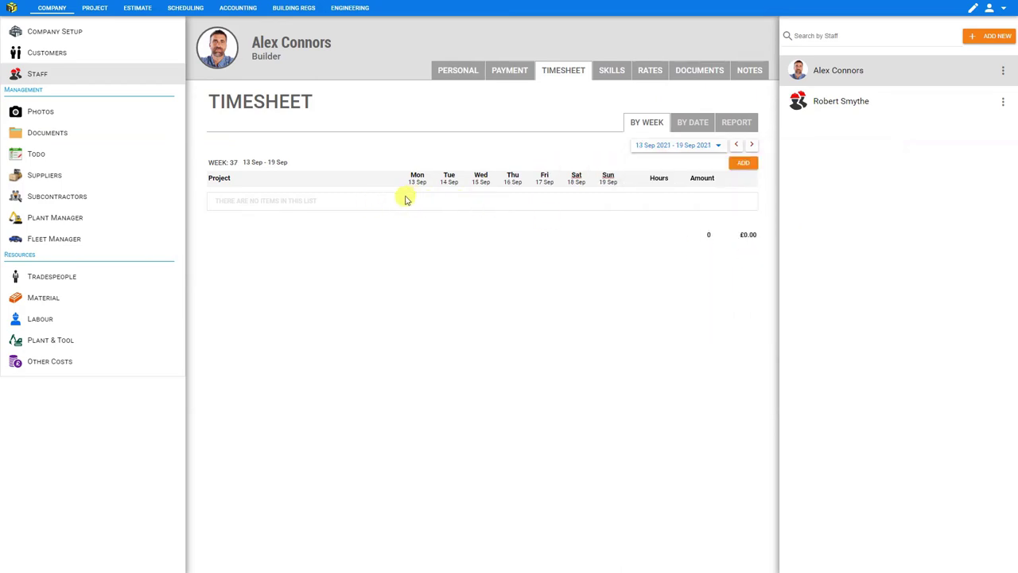
# Add a Renovations row to this week's timesheet with 8 hours per weekday.
pyautogui.click(742, 162)
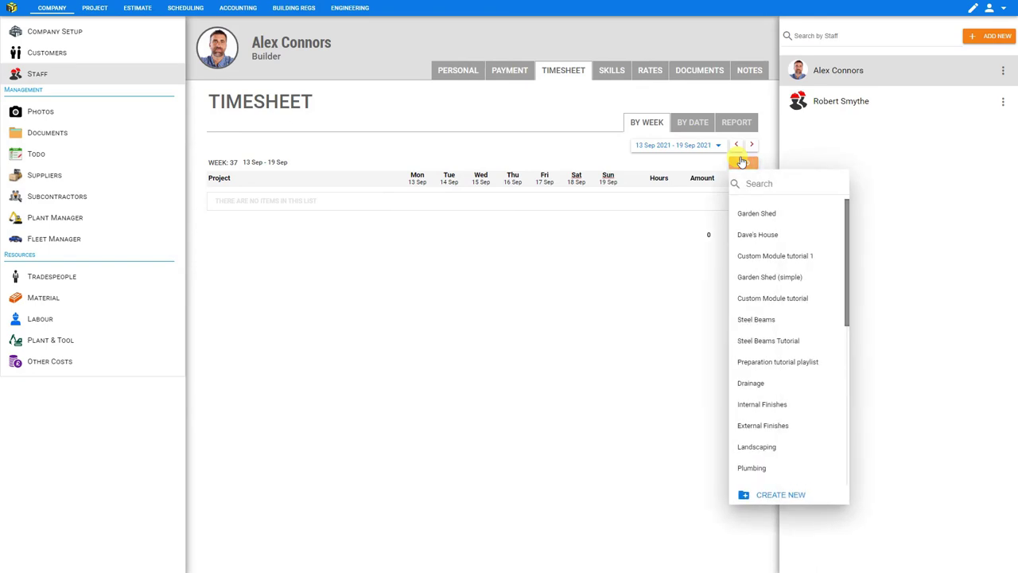
pyautogui.scroll(-3, 750, 382)
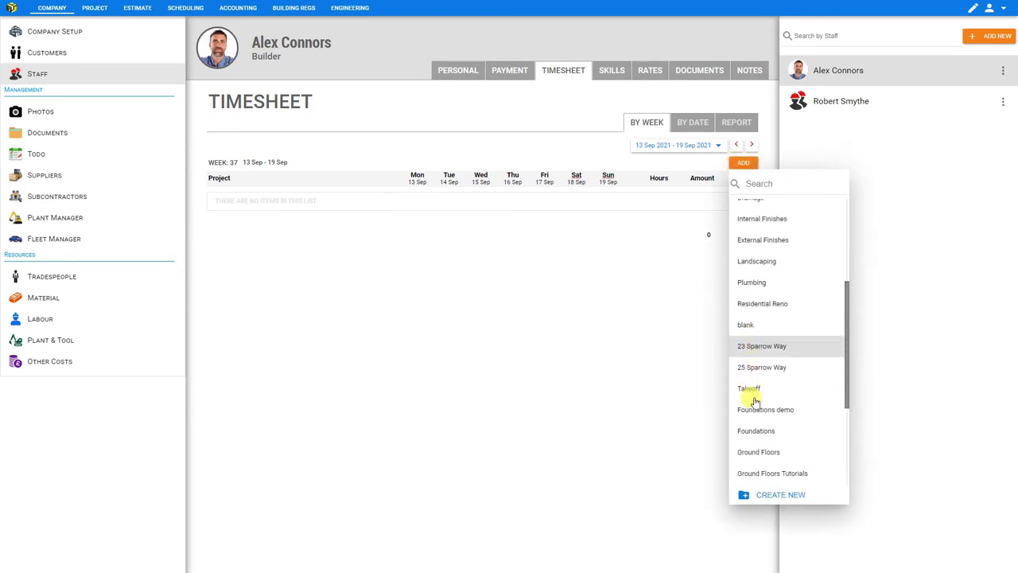
pyautogui.click(753, 441)
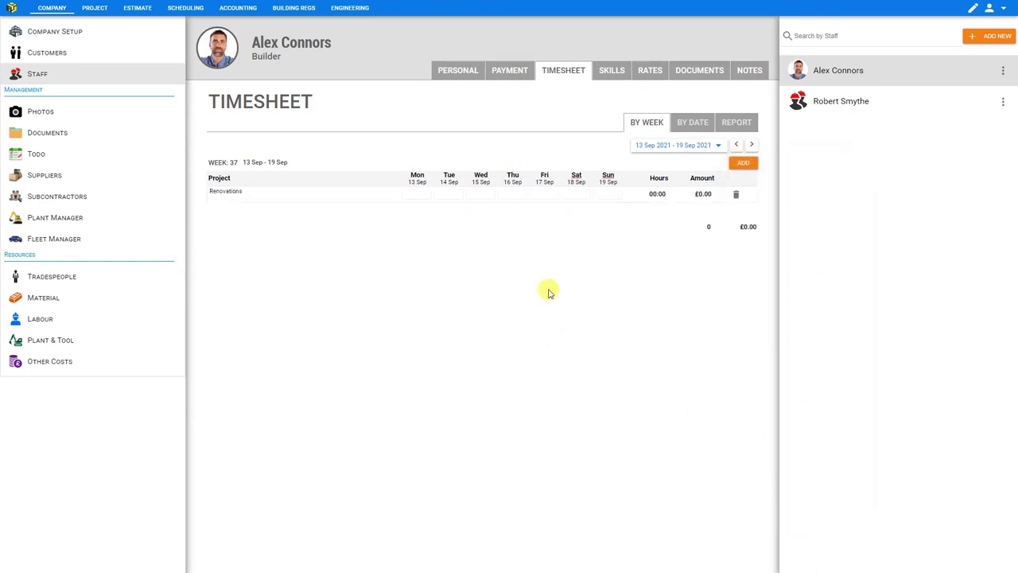
pyautogui.press('Tab')
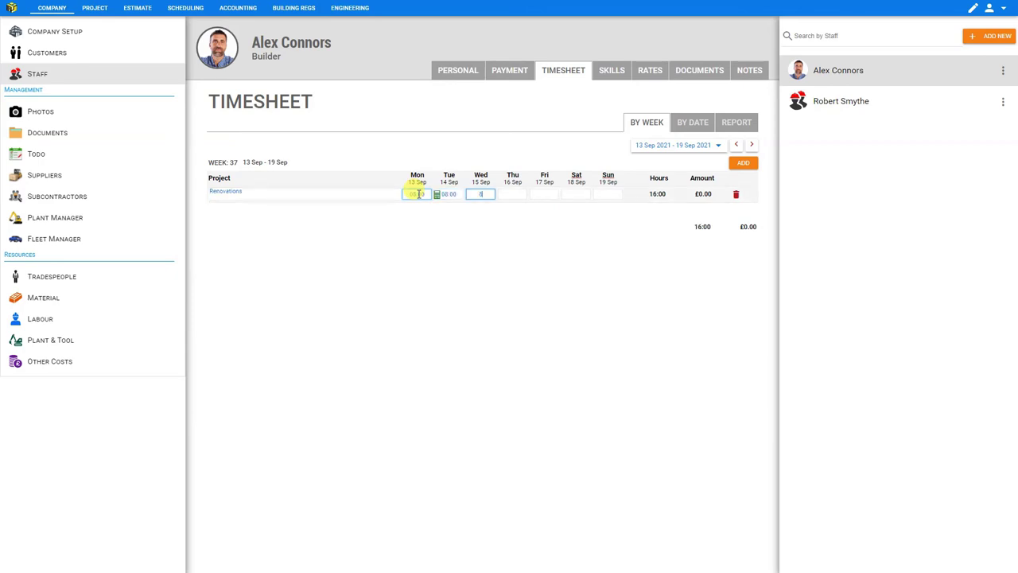
pyautogui.write('8')
pyautogui.press('Tab')
pyautogui.write('8')
pyautogui.press('Tab')
pyautogui.write('8')
pyautogui.press('Tab')
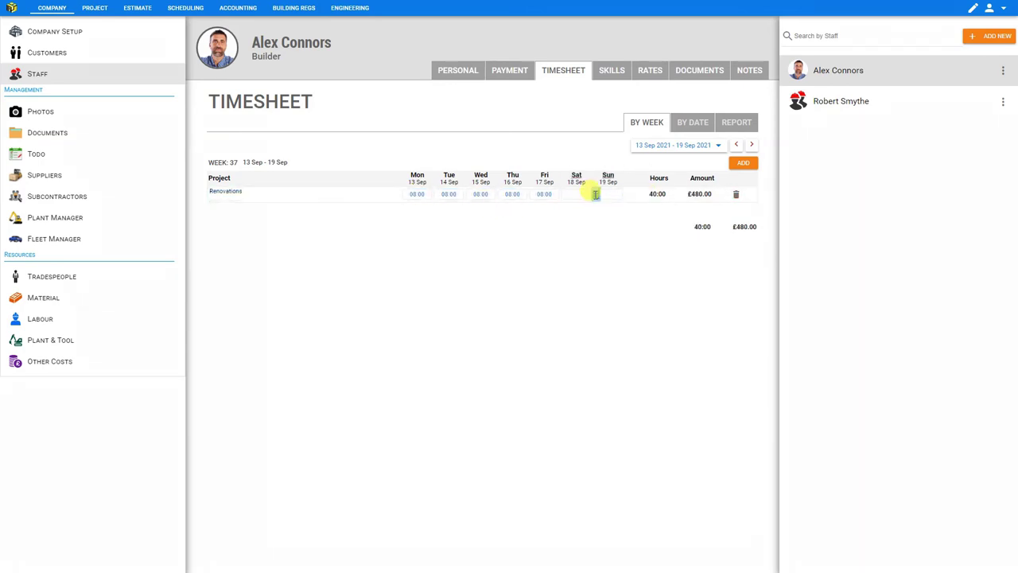
# Make Saturday's entry Overtime from 07:00 to 16:15, then check Monday's worker day breakdown.
pyautogui.click(595, 198)
pyautogui.click(380, 152)
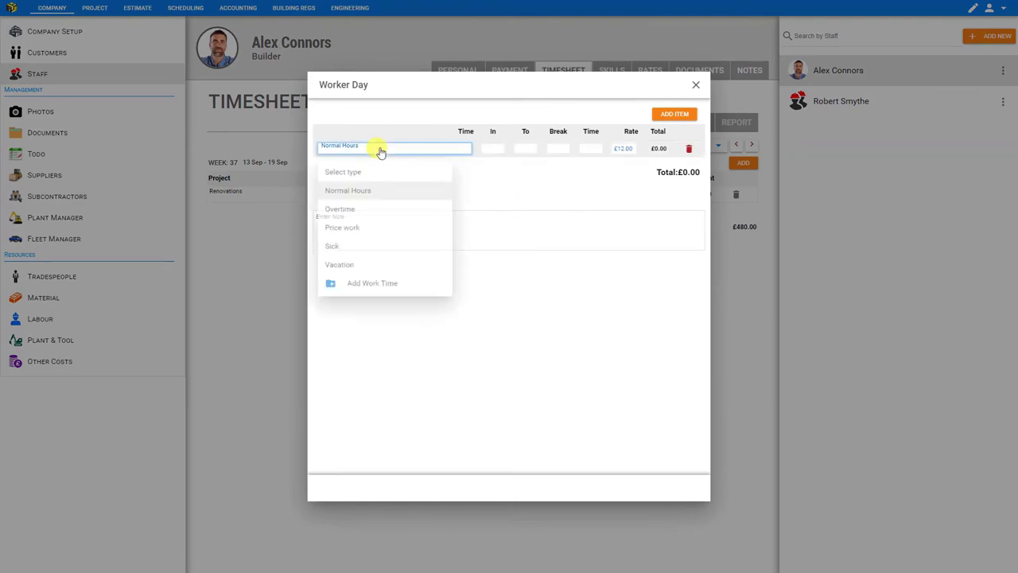
pyautogui.click(371, 213)
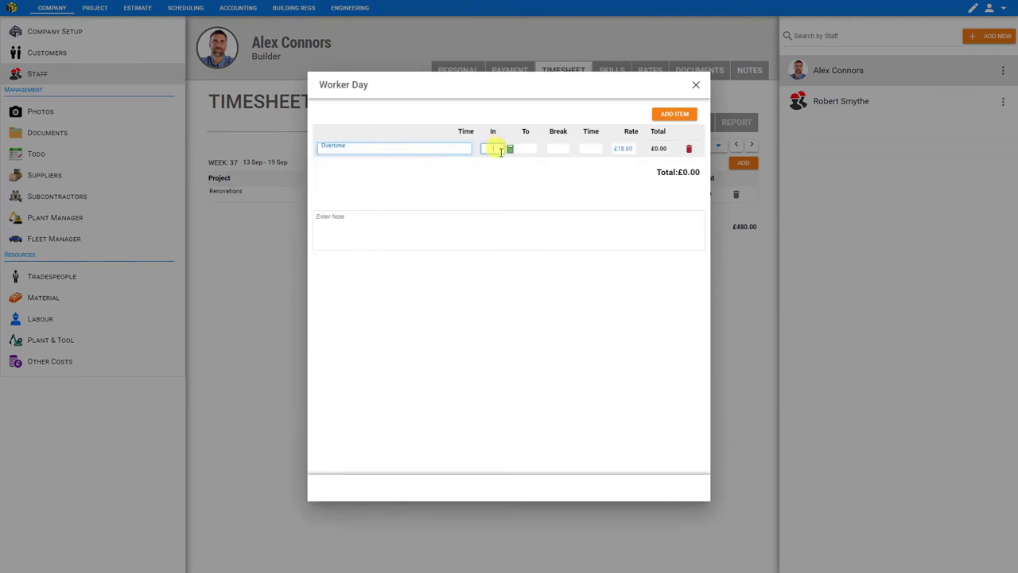
pyautogui.press('Tab')
pyautogui.press('Tab')
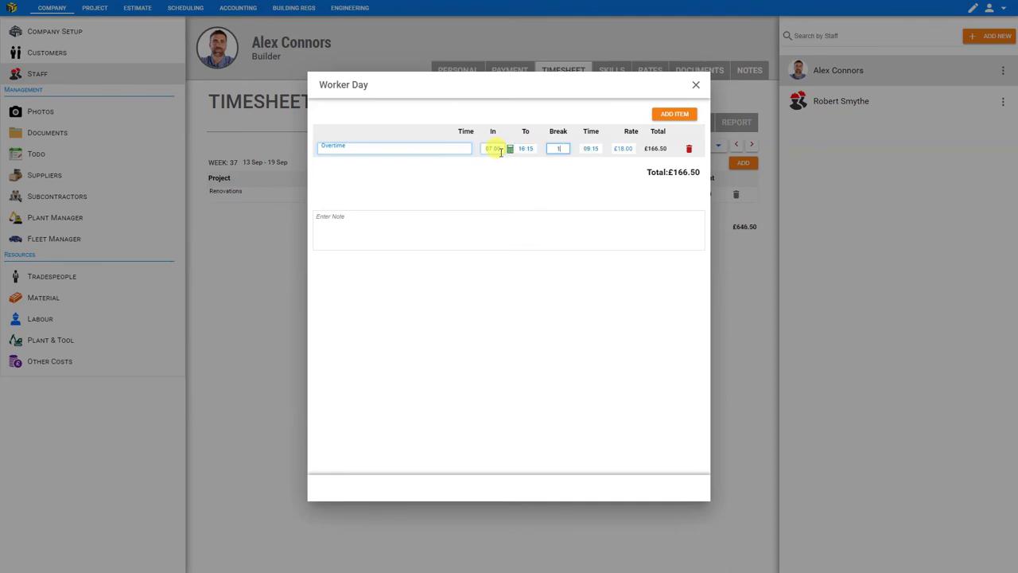
pyautogui.press('Tab')
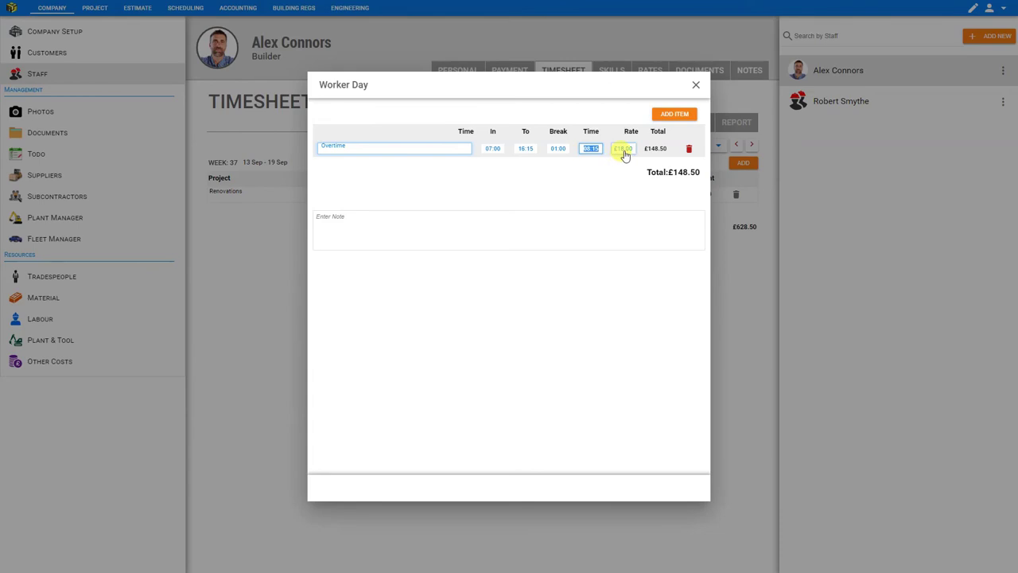
pyautogui.click(696, 85)
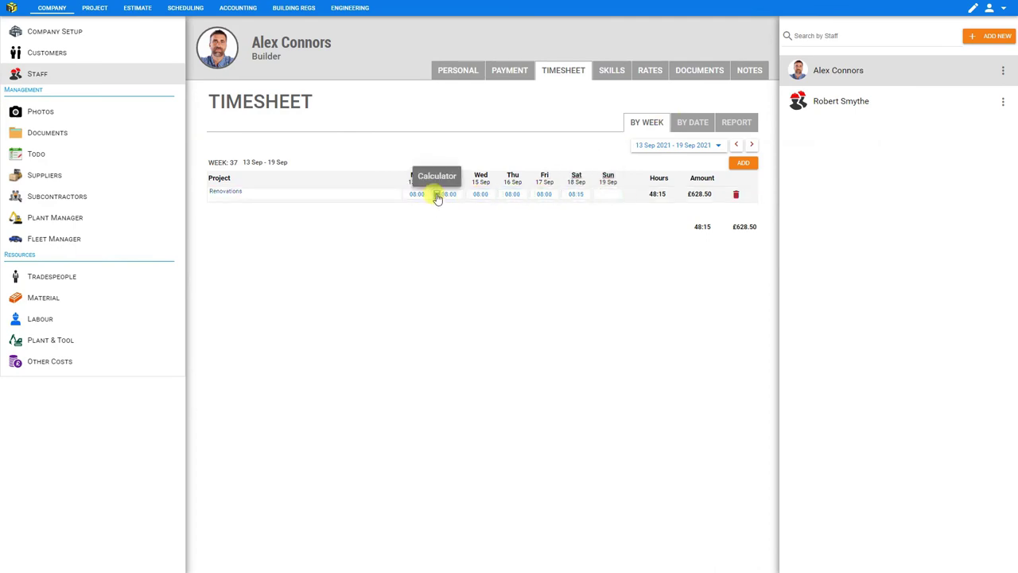
pyautogui.click(437, 198)
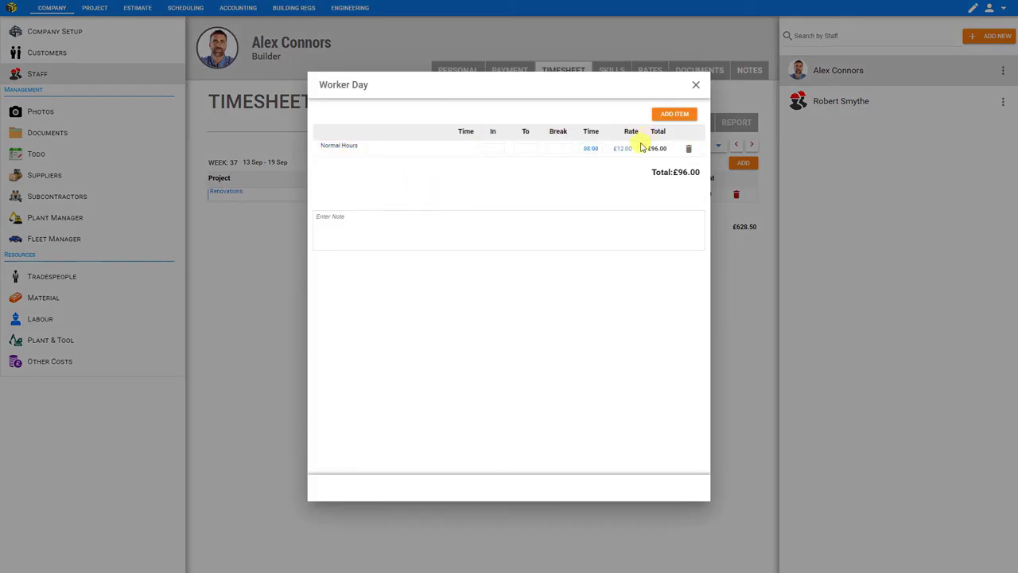
pyautogui.click(695, 86)
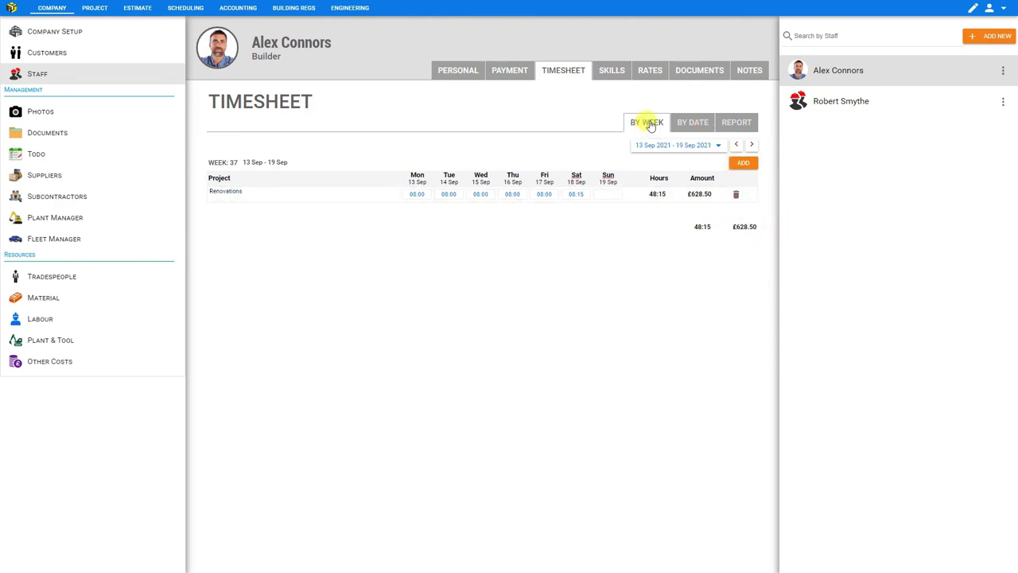
# Switch to the report view for the Fiscal year, 31 Dec 2020–30 Dec 2021, and scroll through the weeks.
pyautogui.click(749, 128)
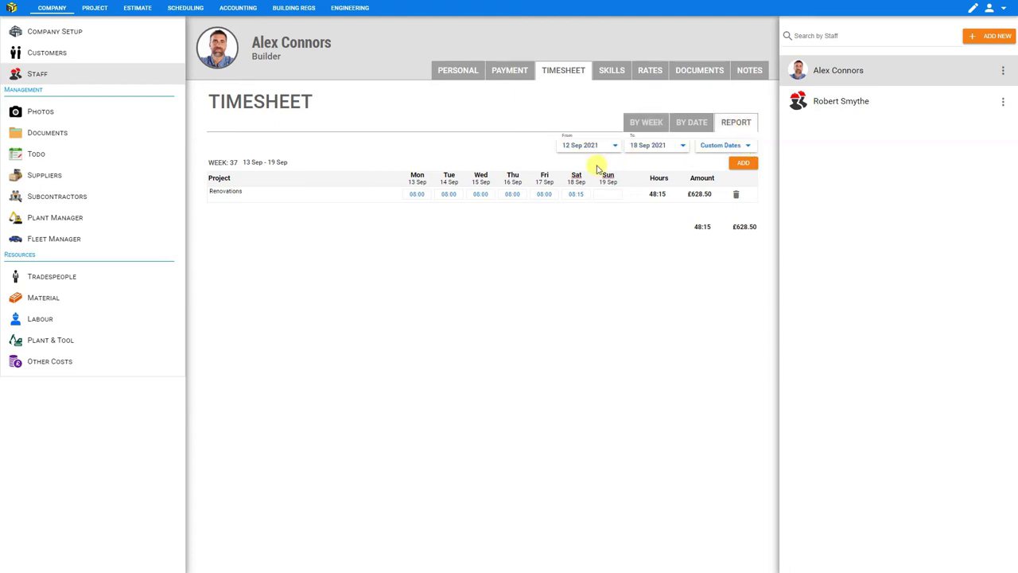
pyautogui.click(747, 152)
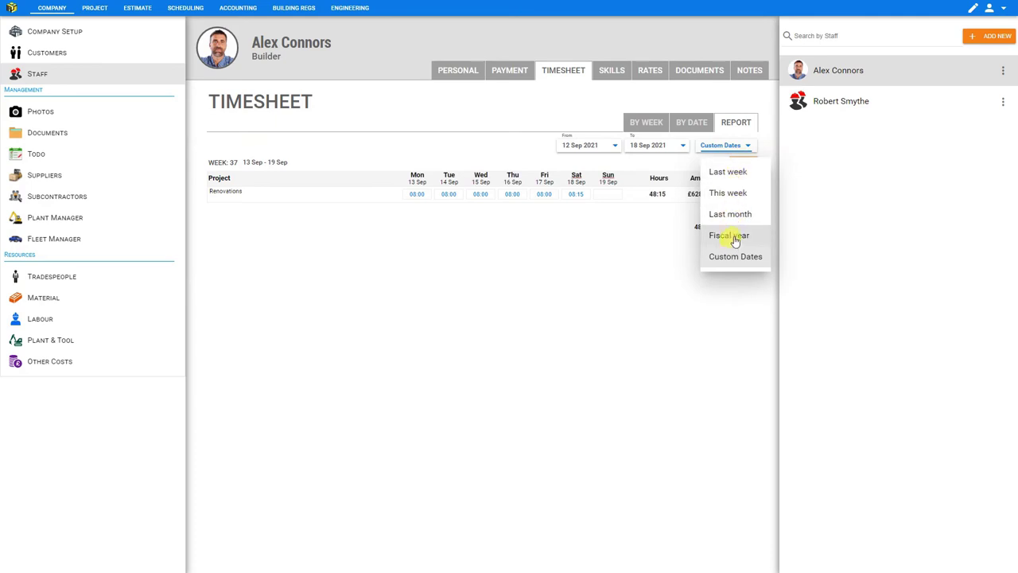
pyautogui.click(731, 236)
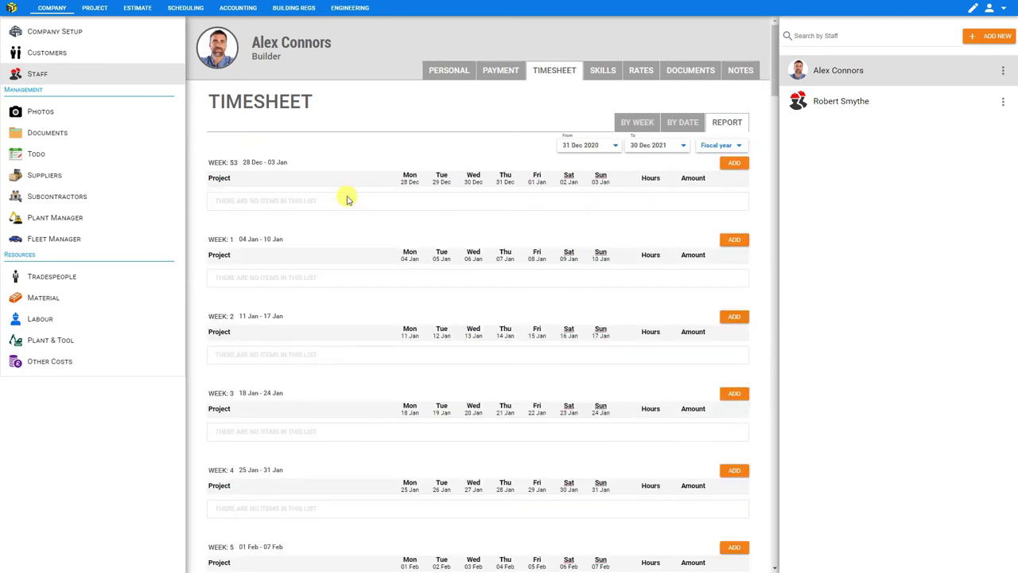
pyautogui.scroll(-5, 346, 199)
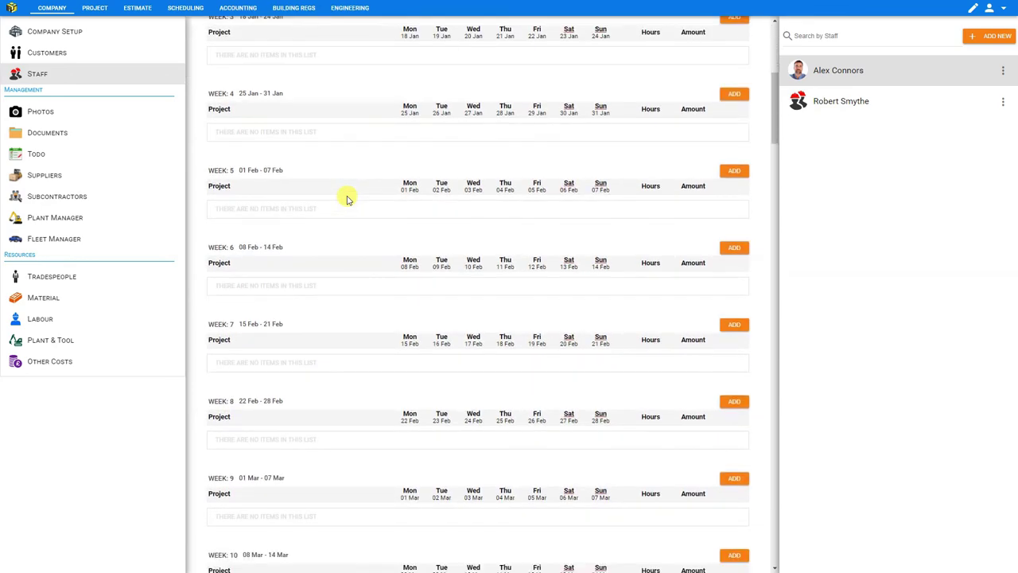
pyautogui.scroll(-3, 347, 199)
pyautogui.scroll(-12, 347, 199)
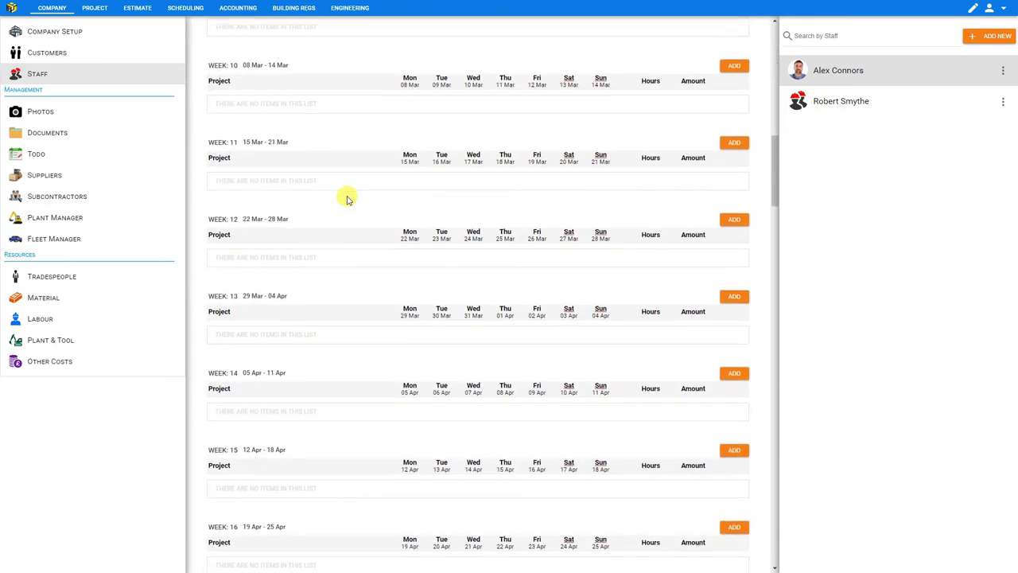
pyautogui.scroll(-15, 347, 199)
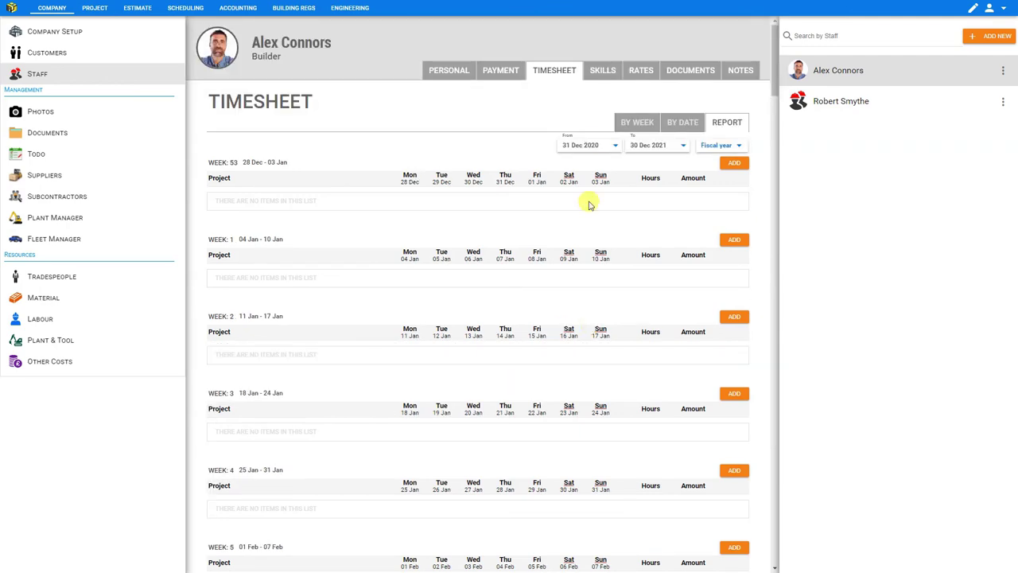
# On the Skills tab, tick Electrician, Engineer and Carpenter in the Trade list.
pyautogui.click(602, 71)
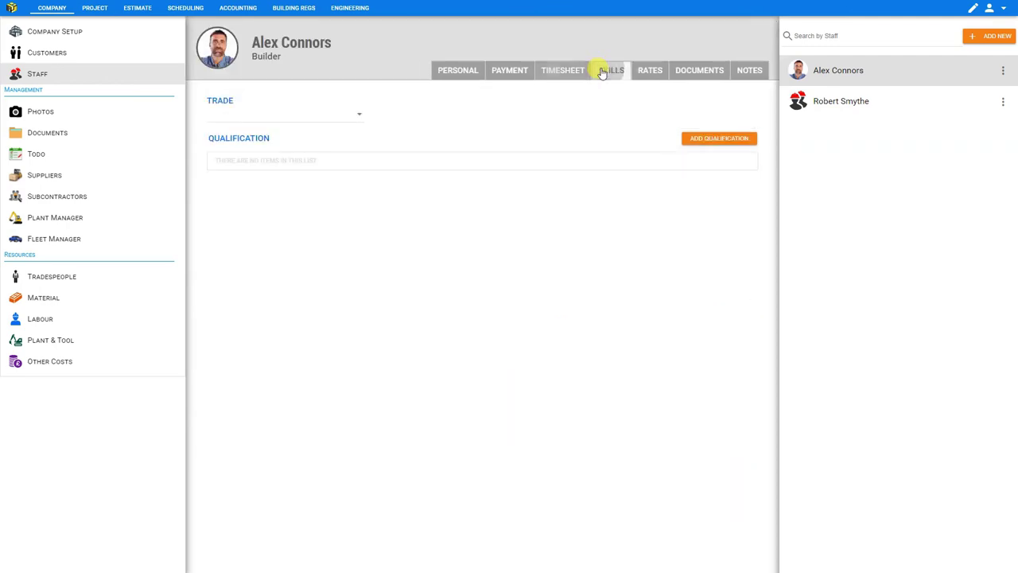
pyautogui.click(360, 117)
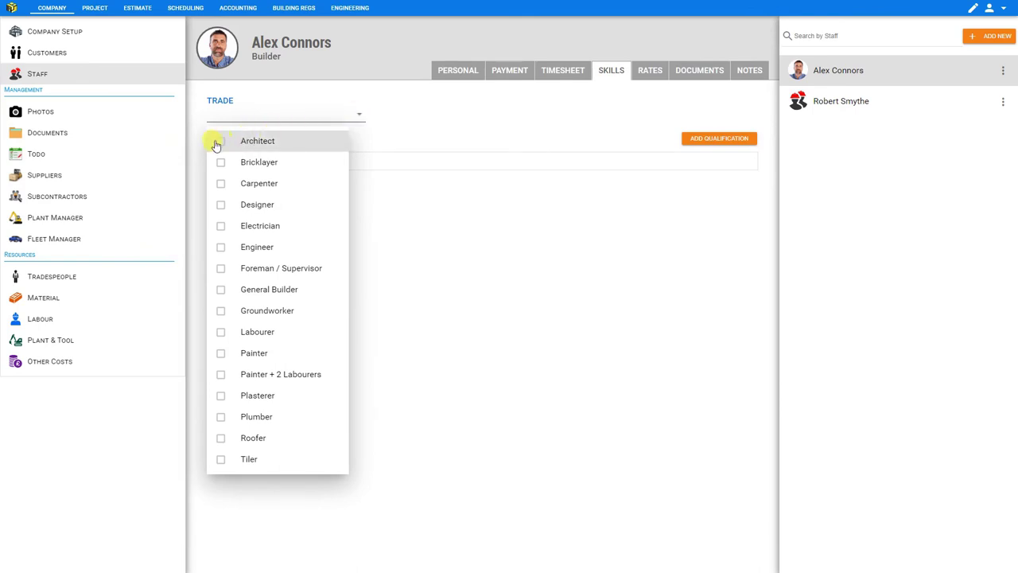
pyautogui.click(222, 229)
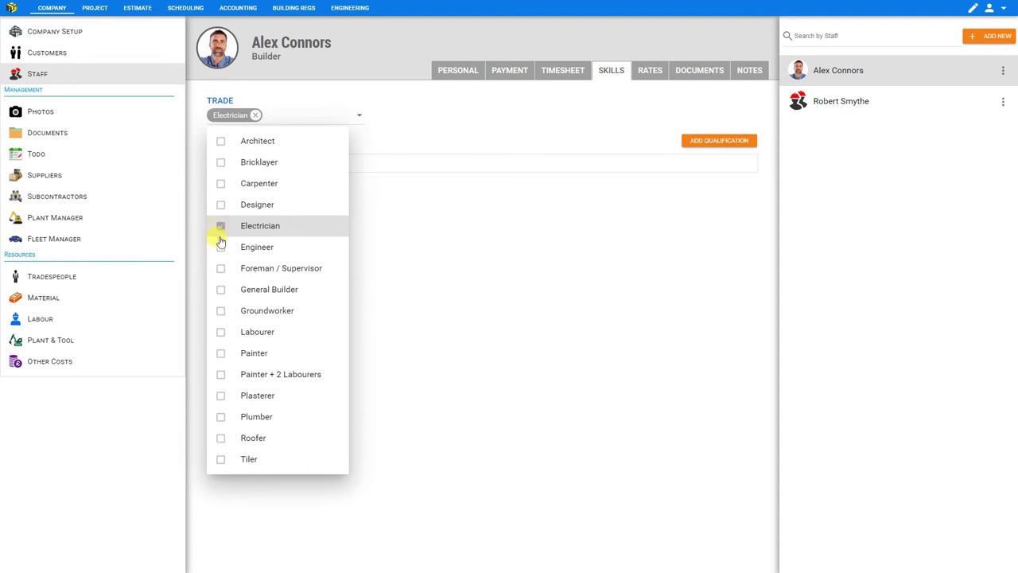
pyautogui.click(221, 249)
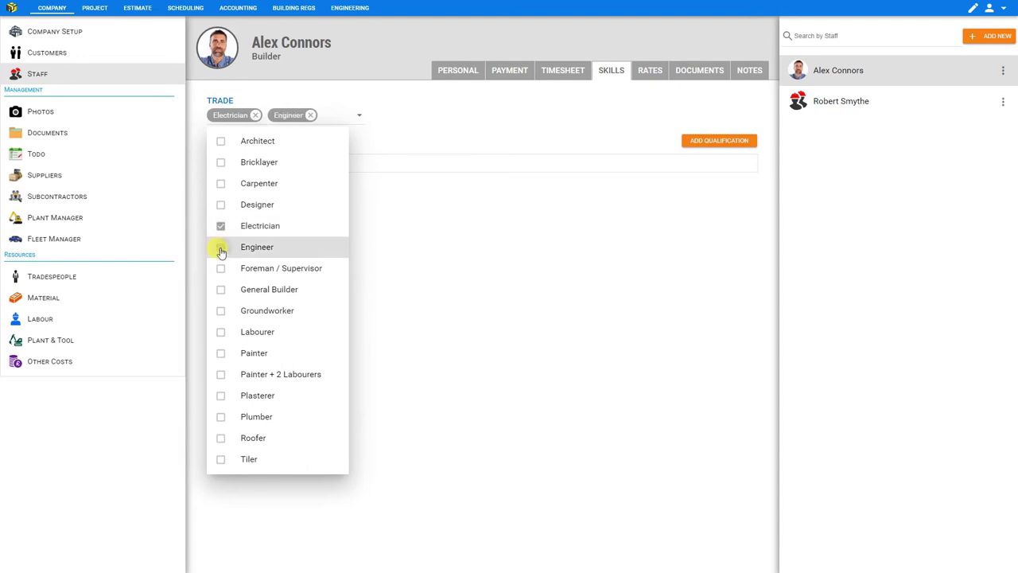
pyautogui.click(222, 185)
pyautogui.click(405, 143)
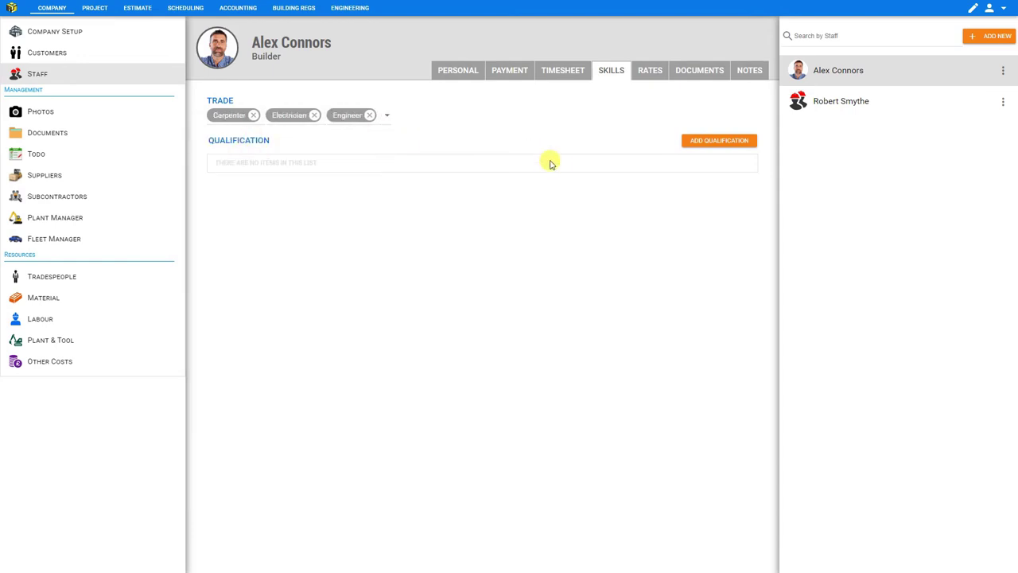
# Save a new First Aid qualification dated 2 May 2021 with status Active.
pyautogui.click(709, 143)
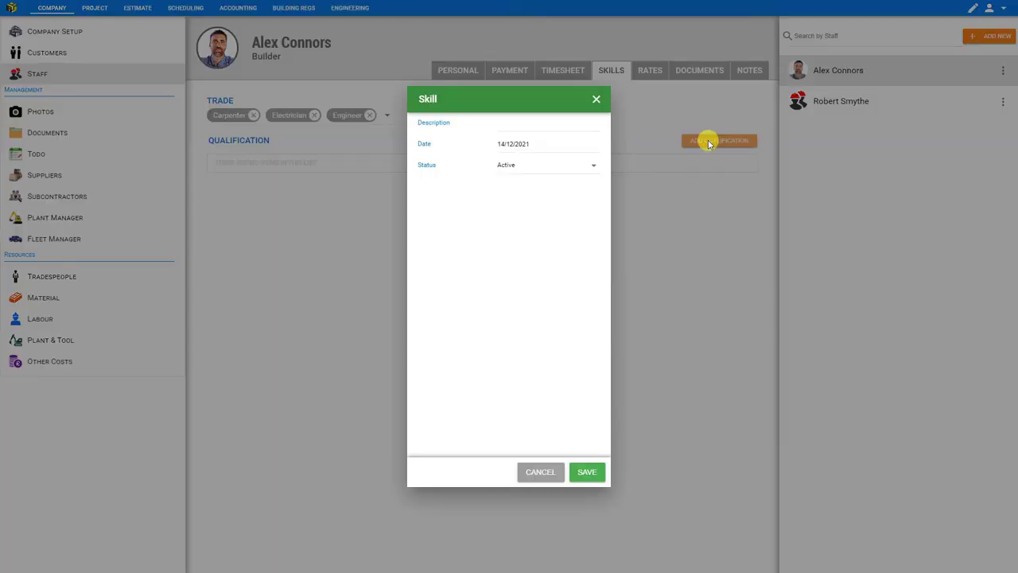
pyautogui.click(533, 124)
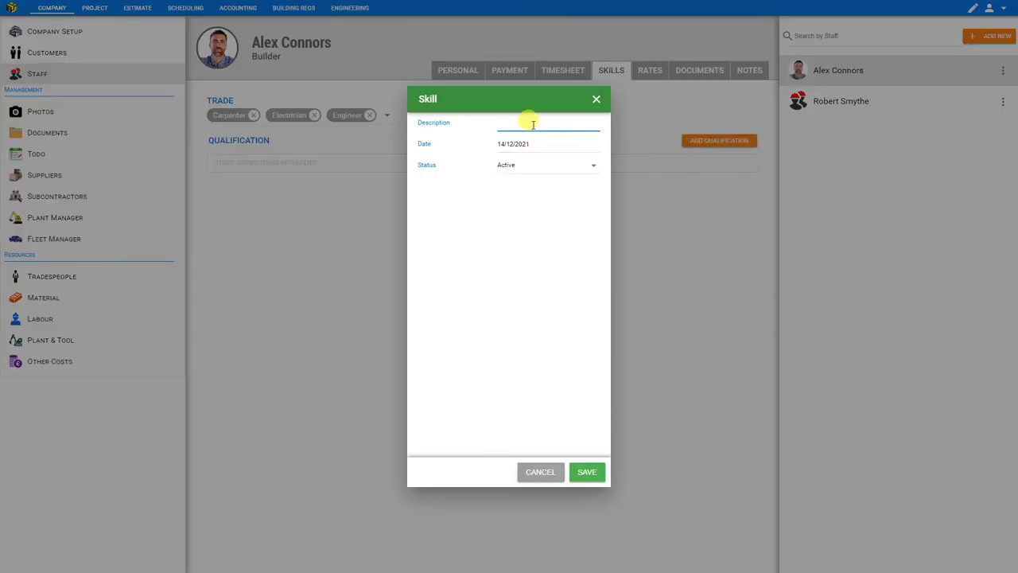
pyautogui.write('First Aid')
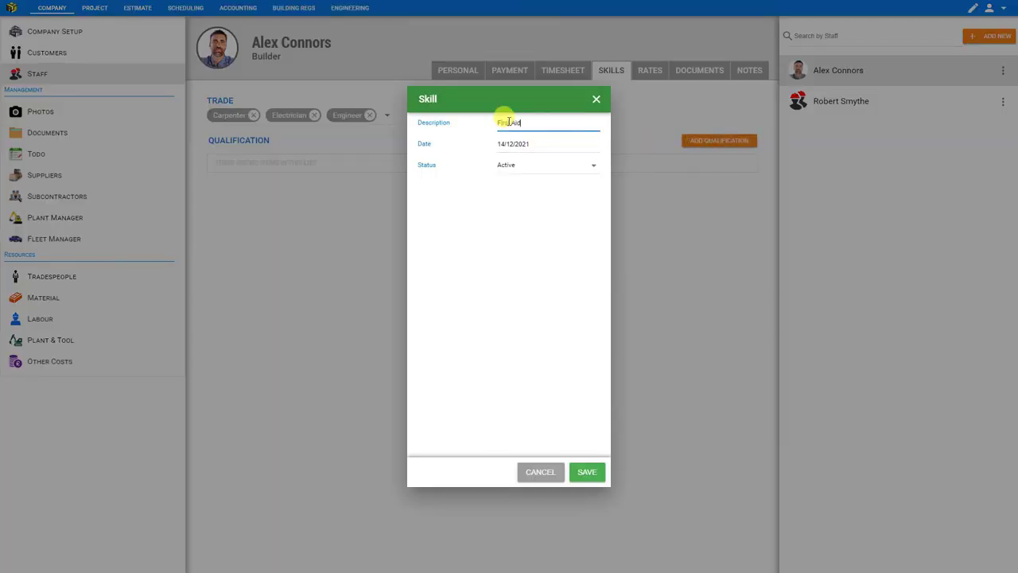
pyautogui.click(517, 144)
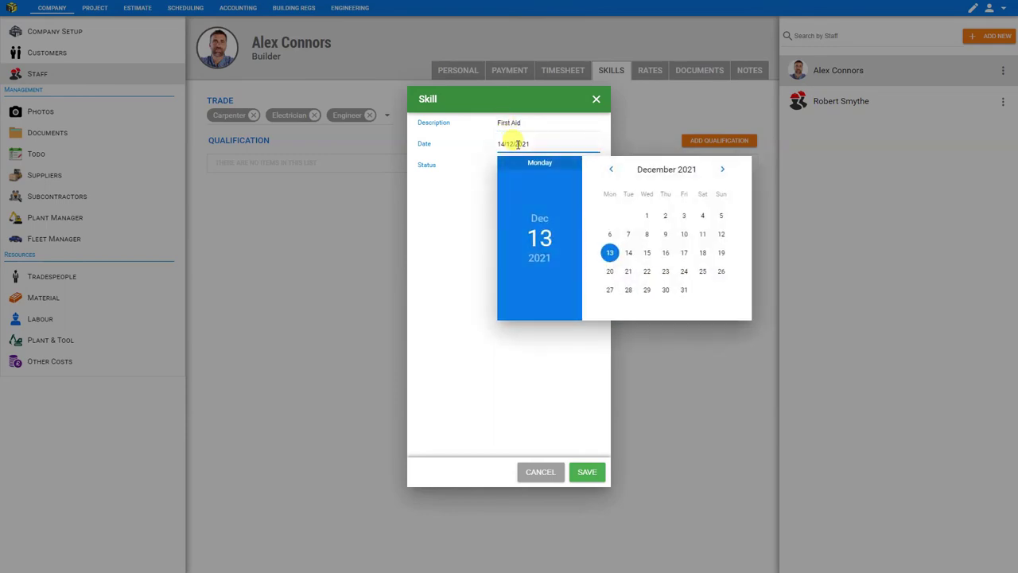
pyautogui.click(611, 170)
pyautogui.click(611, 170)
pyautogui.click(611, 169)
pyautogui.click(611, 170)
pyautogui.click(611, 170)
pyautogui.click(611, 169)
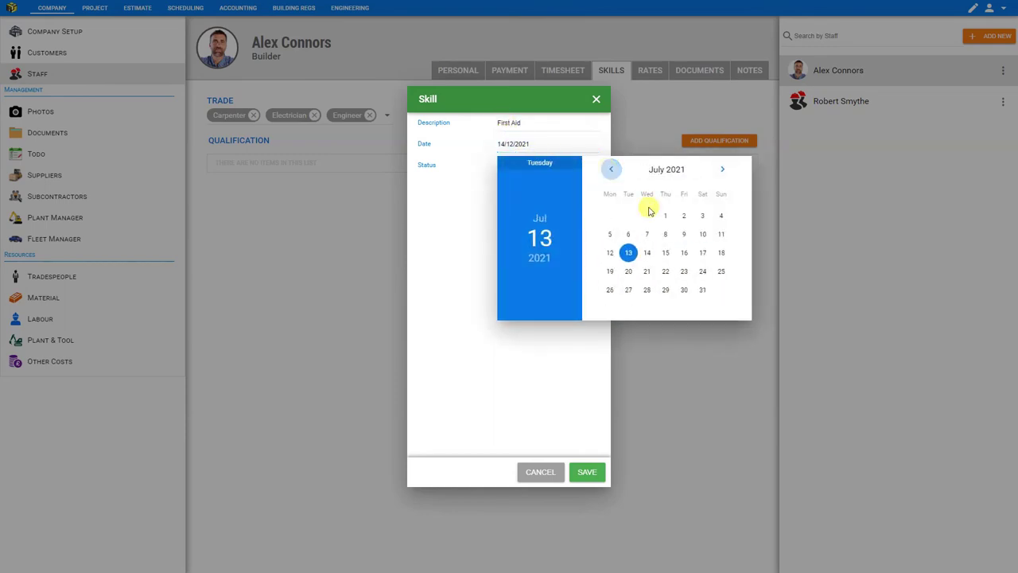
pyautogui.click(613, 170)
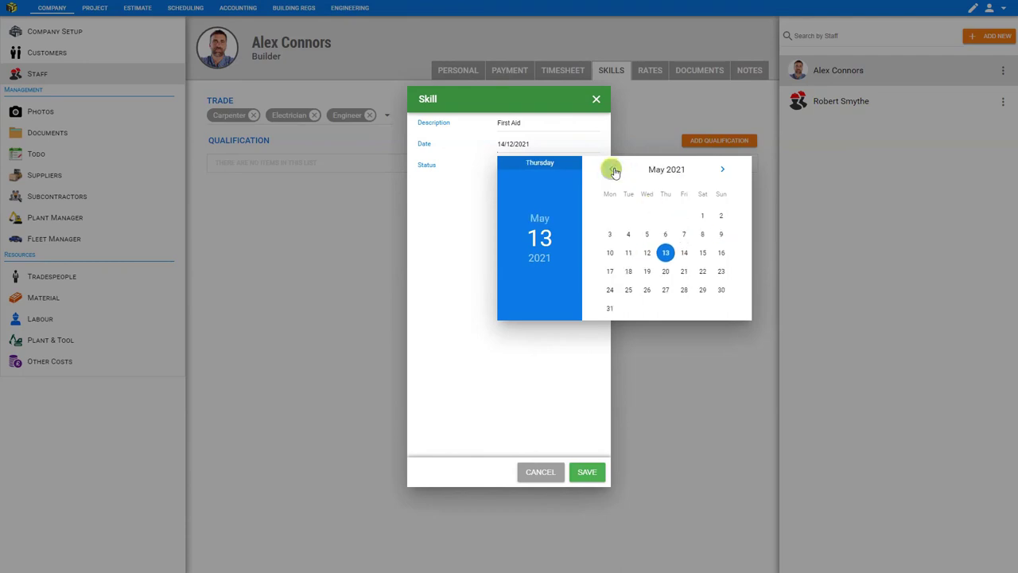
pyautogui.click(721, 217)
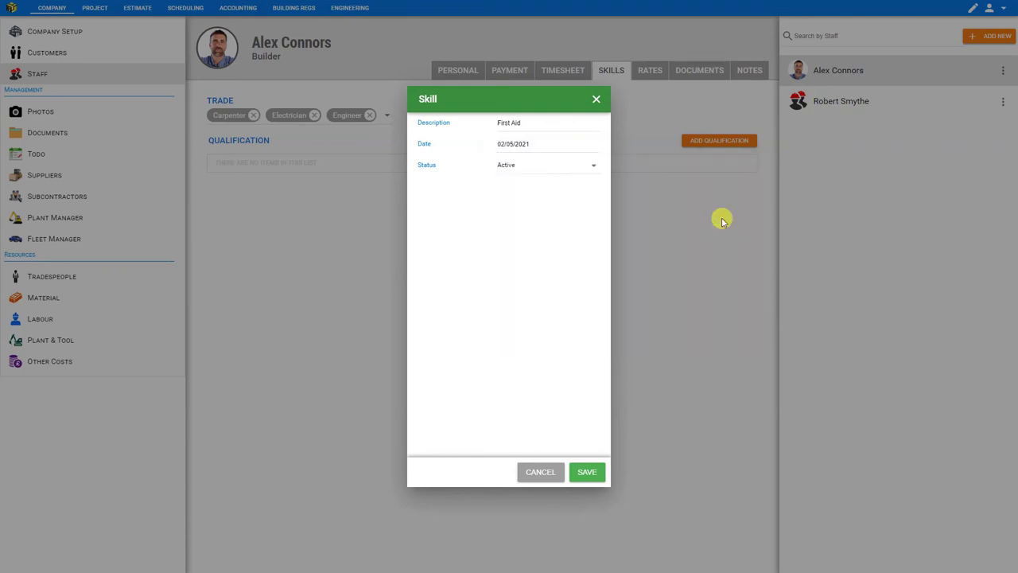
pyautogui.click(565, 167)
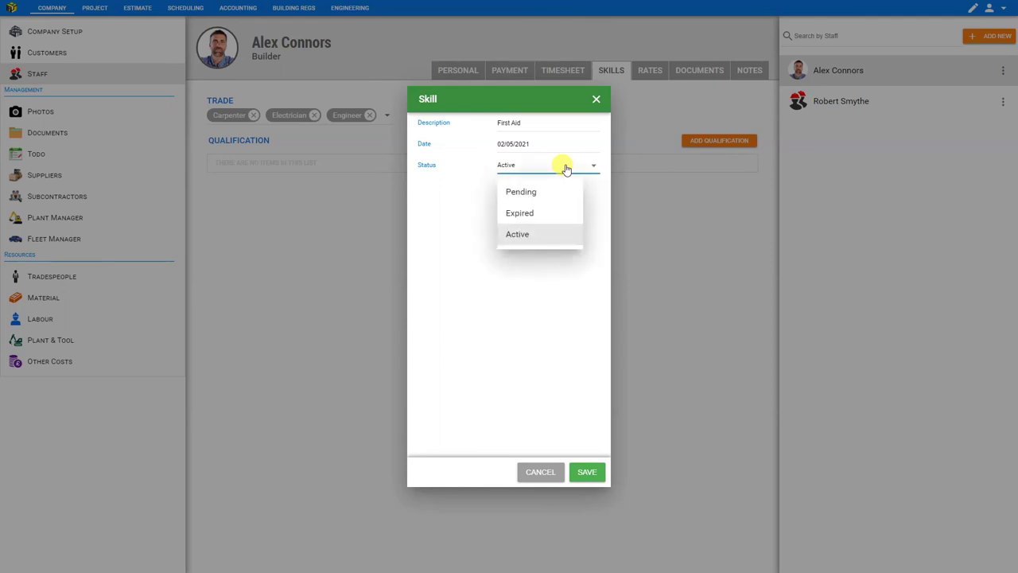
pyautogui.click(521, 242)
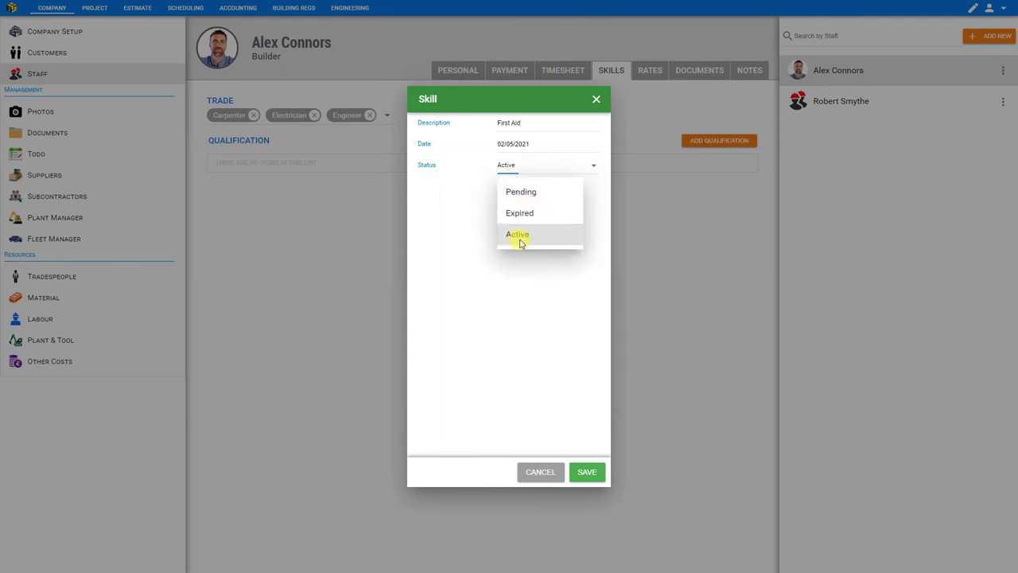
pyautogui.click(588, 473)
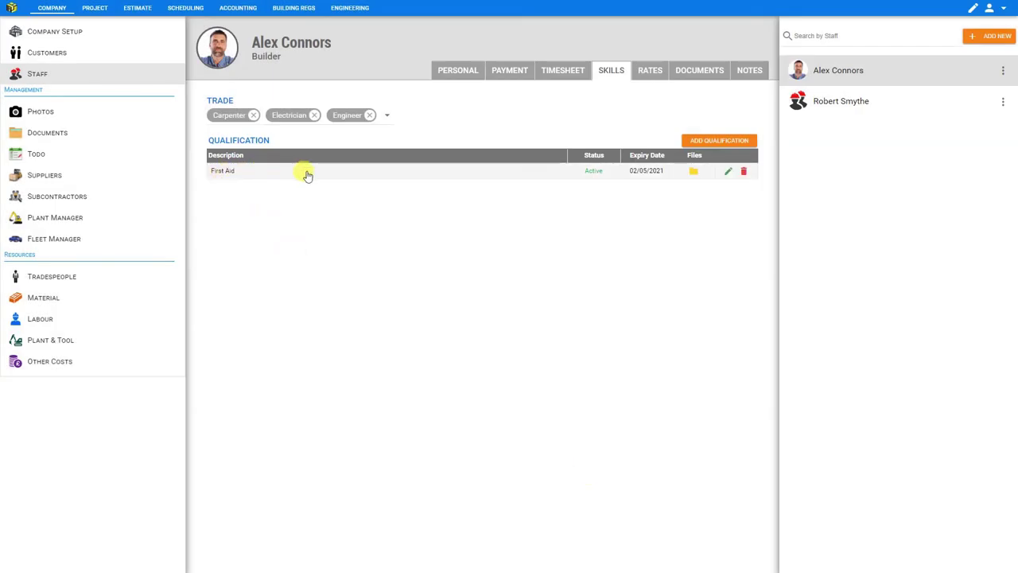
# Upload '1st aid.pdf' on the Documents tab and open it in preview.
pyautogui.click(699, 75)
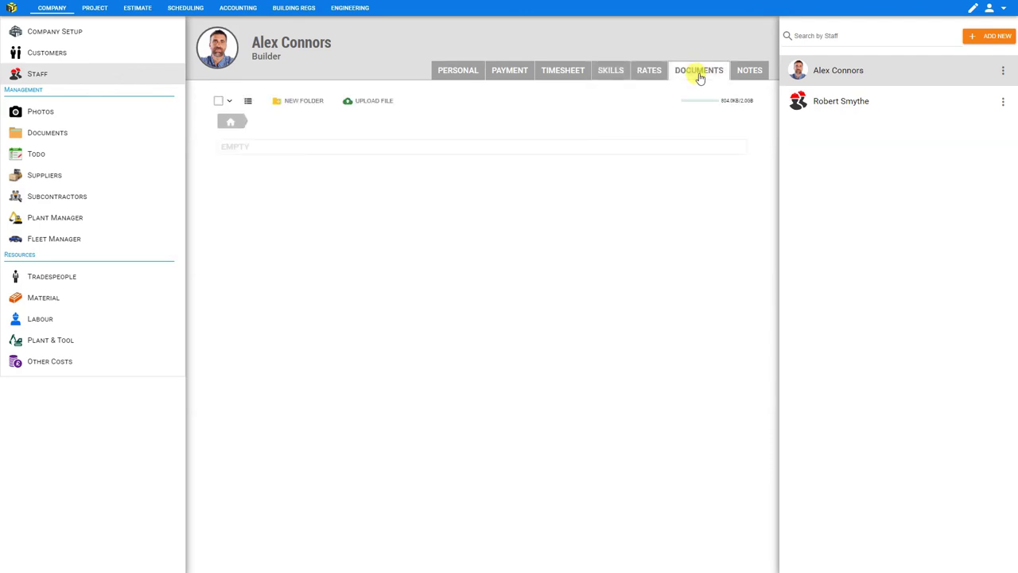
pyautogui.click(372, 103)
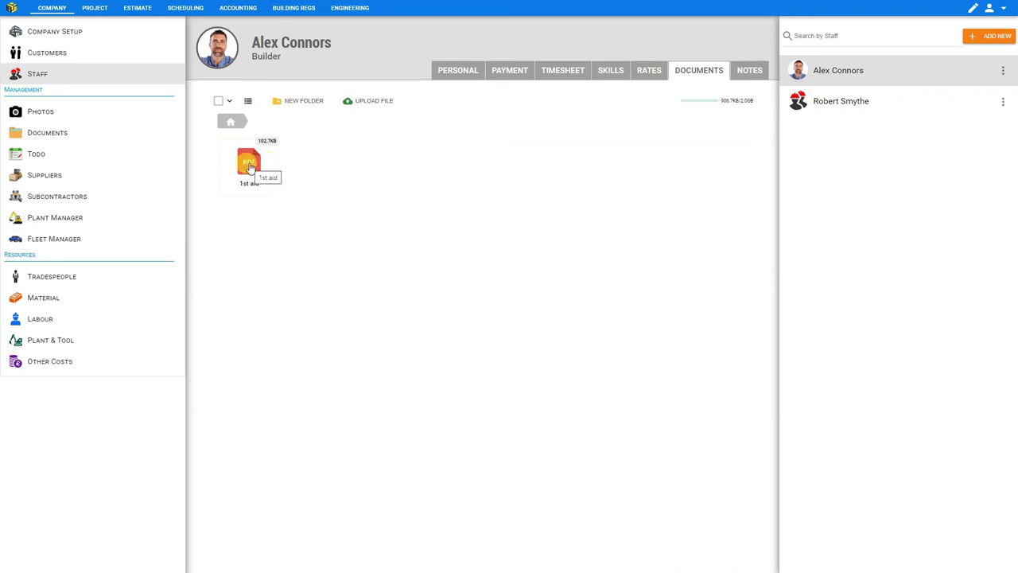
pyautogui.click(250, 168)
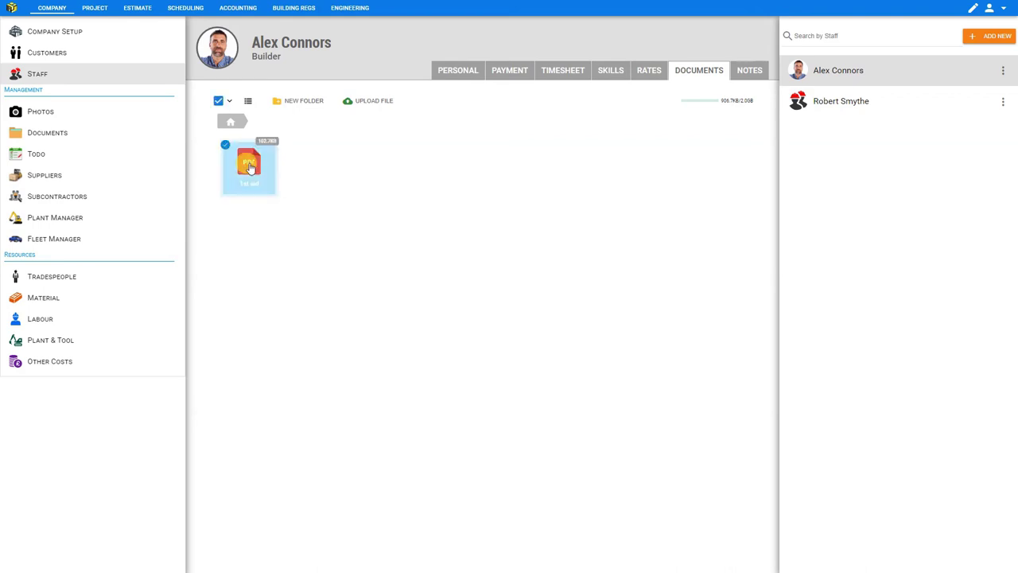
pyautogui.click(249, 167)
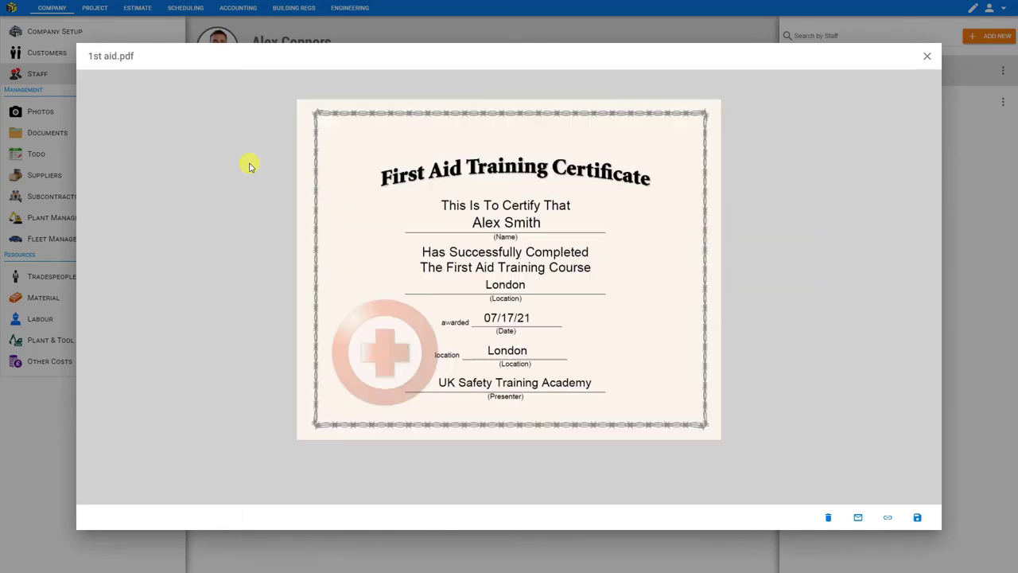
# Close the PDF preview and create a folder named Certifications.
pyautogui.click(928, 59)
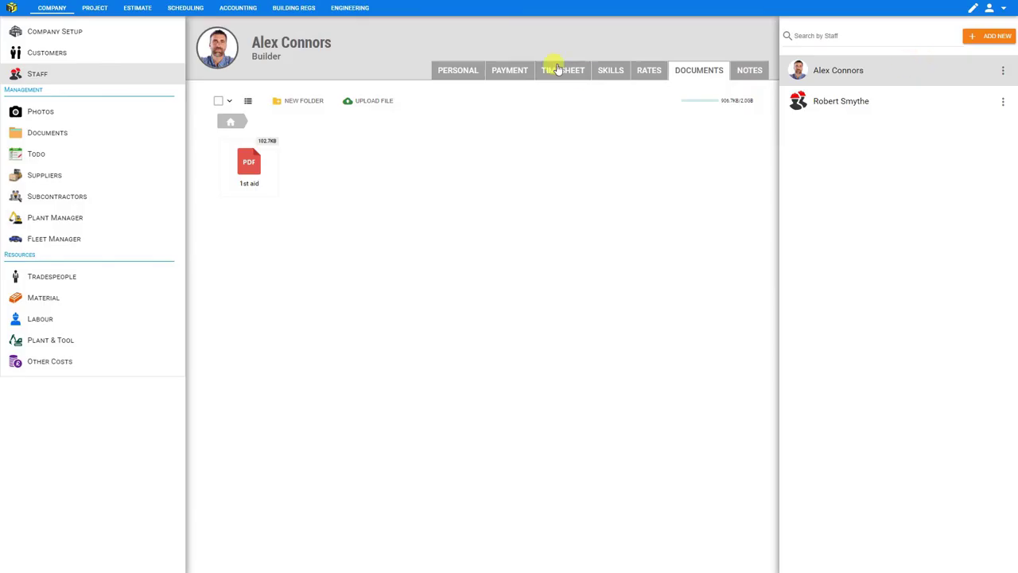
pyautogui.click(307, 102)
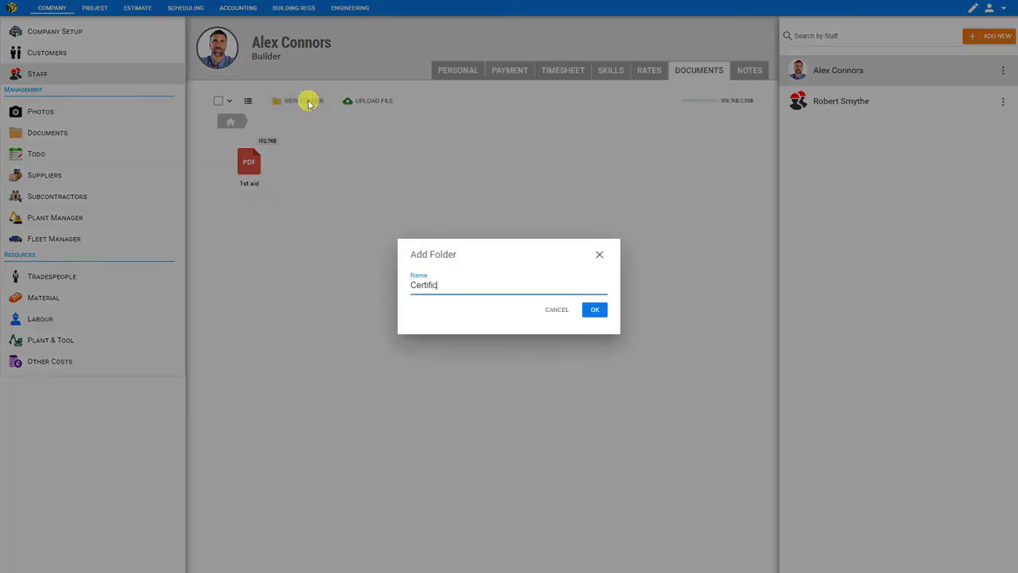
pyautogui.write('Certifications')
pyautogui.press('Return')
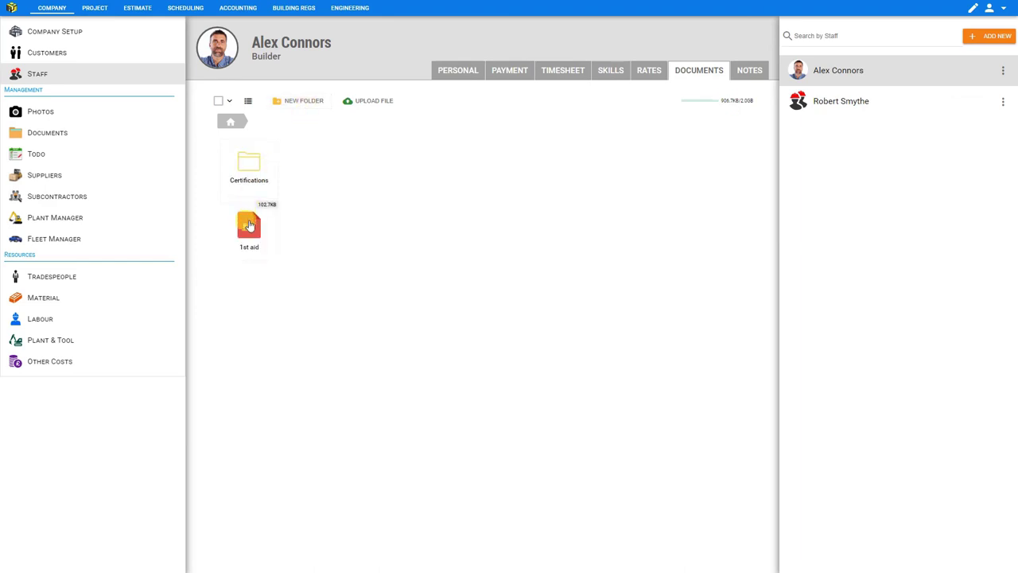
# Move '1st aid.pdf' into Certifications and upload the Dr Lic PDF.
pyautogui.moveTo(249, 226); pyautogui.dragTo(251, 168)
pyautogui.click(370, 104)
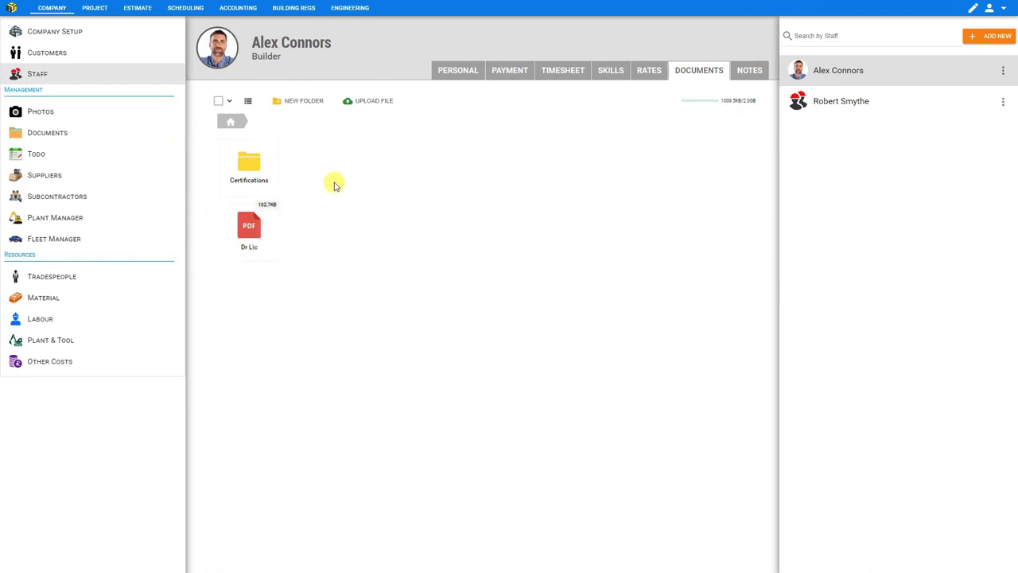
pyautogui.click(328, 227)
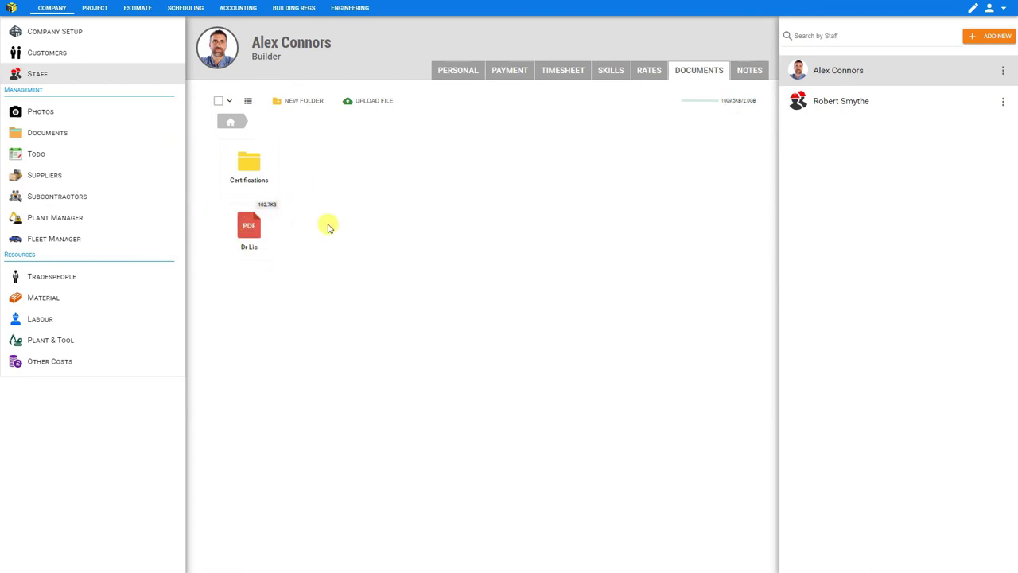
# Add a note on the Notes tab reading 'Does not drink alcohol'.
pyautogui.click(753, 72)
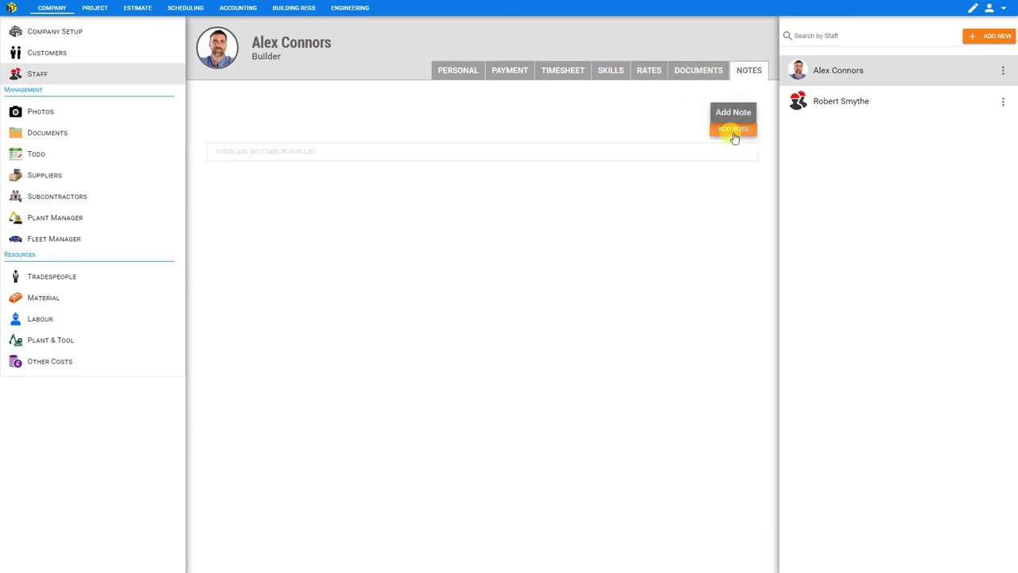
pyautogui.click(733, 131)
pyautogui.click(356, 159)
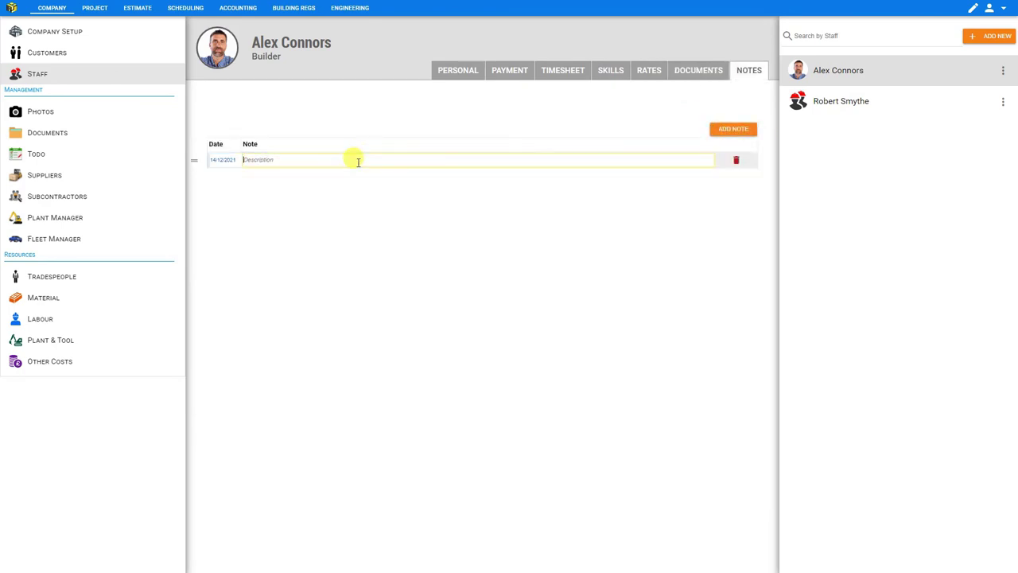
pyautogui.write('Does not drink alcohol')
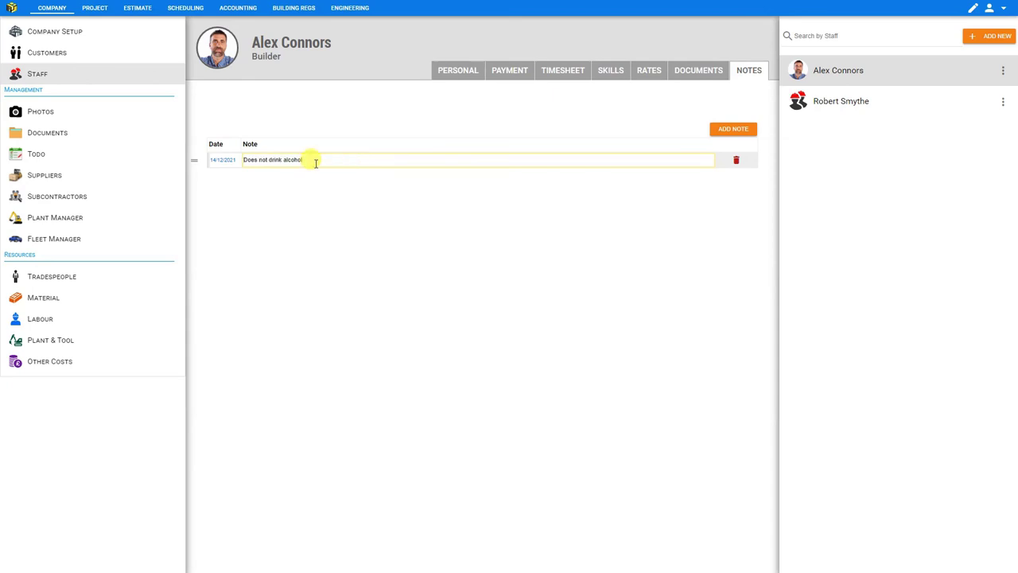
pyautogui.click(345, 213)
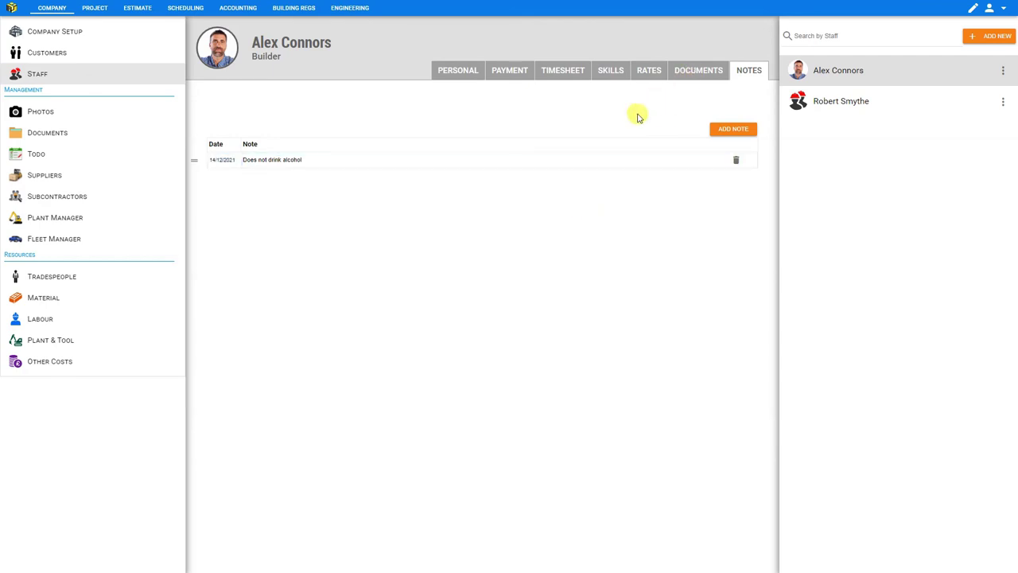
# Review the personal, payroll, pay rates, documents and notes tabs, ending on personal details.
pyautogui.click(448, 72)
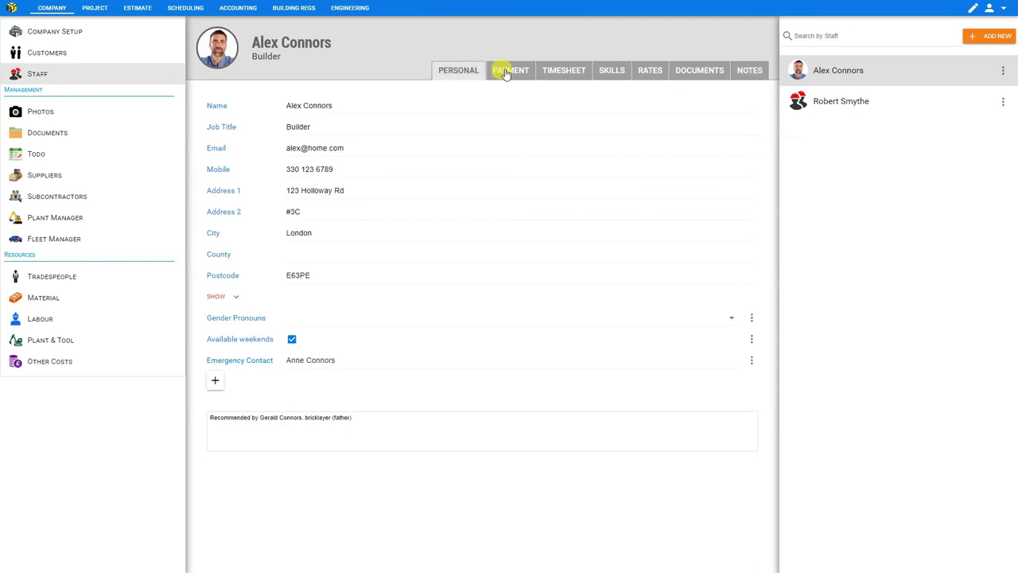
pyautogui.click(512, 70)
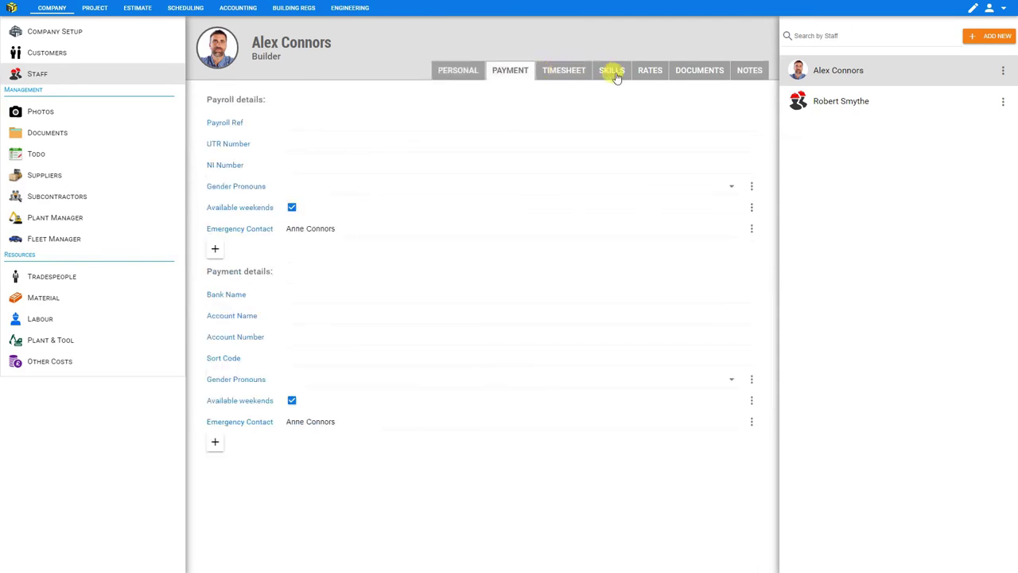
pyautogui.click(648, 71)
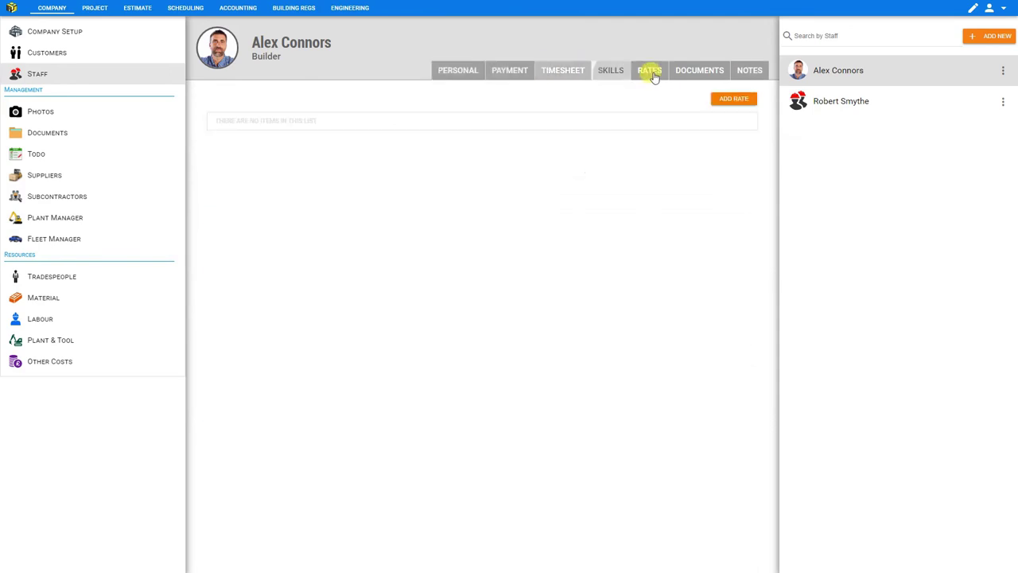
pyautogui.click(697, 72)
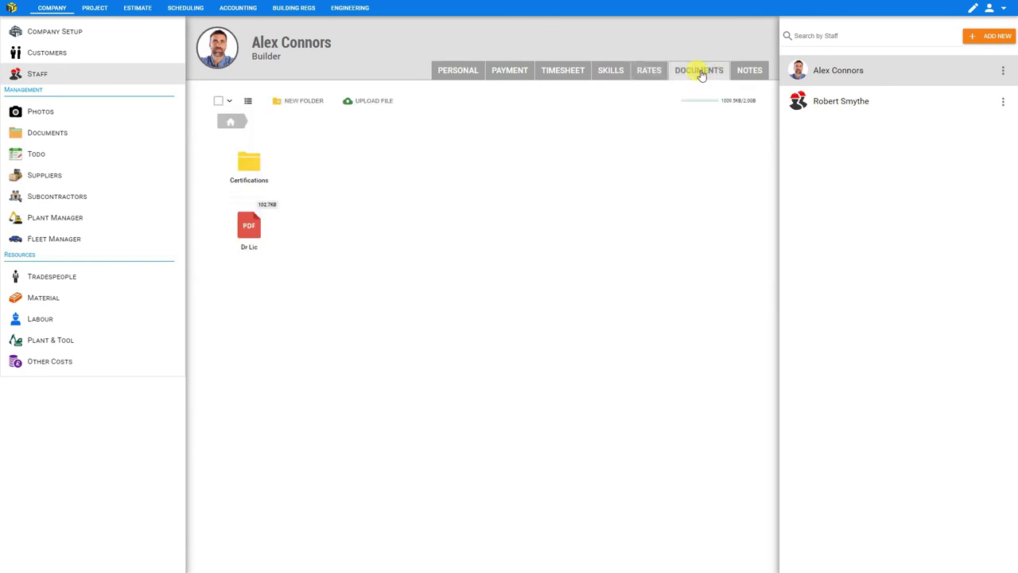
pyautogui.click(748, 73)
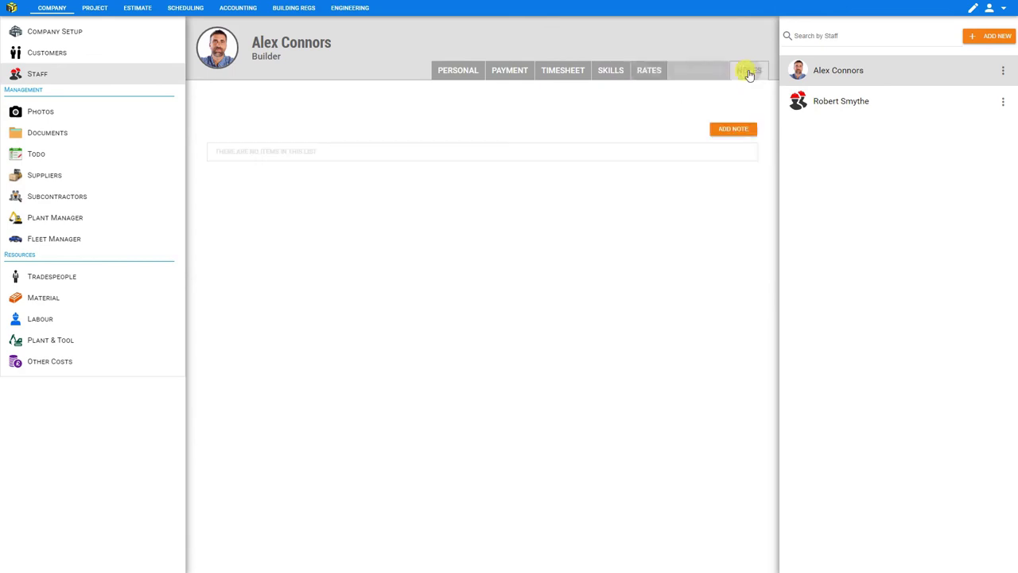
pyautogui.click(455, 71)
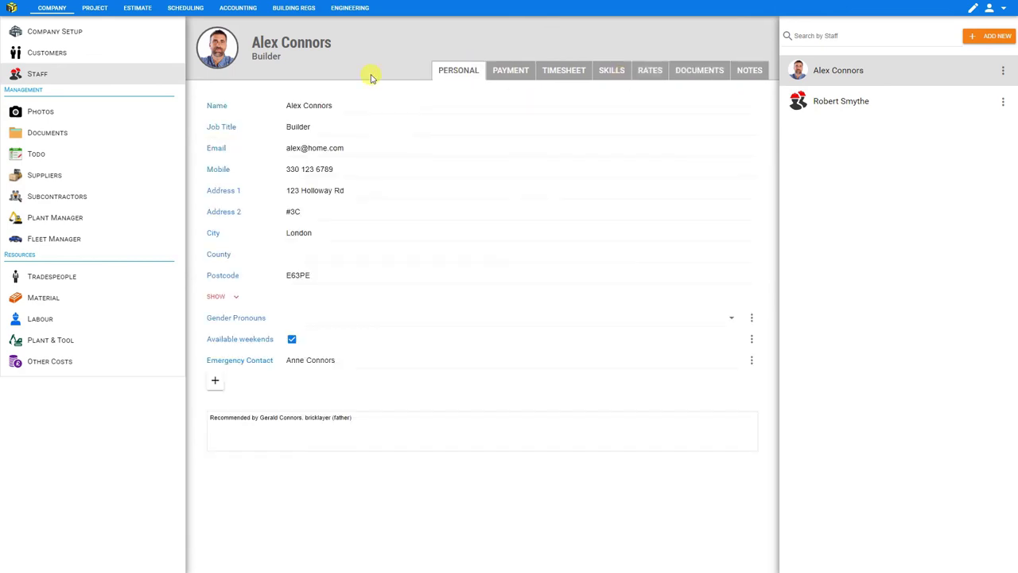
# Go to the Customers records and cancel the Add New Field form.
pyautogui.click(48, 56)
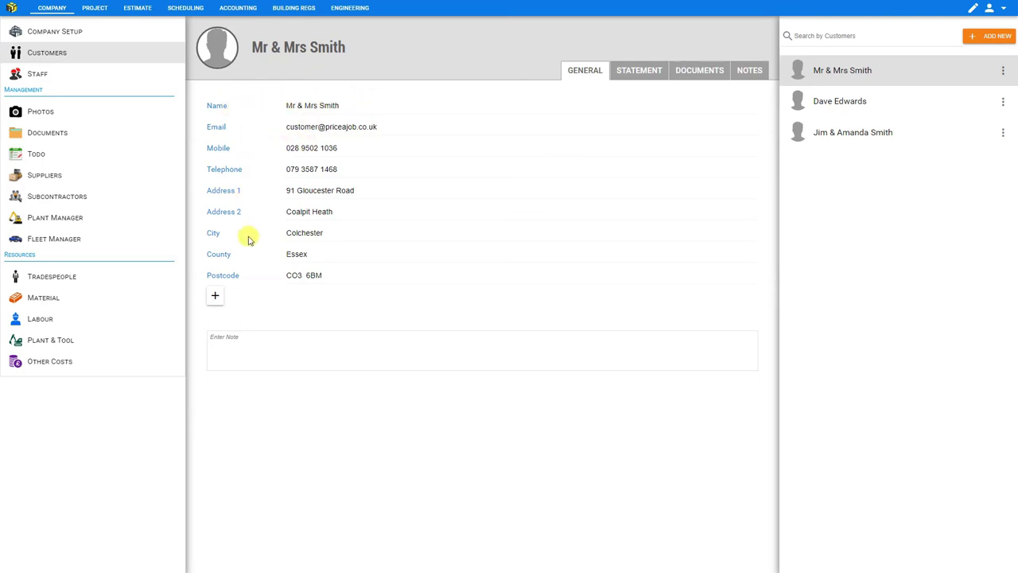
pyautogui.click(215, 299)
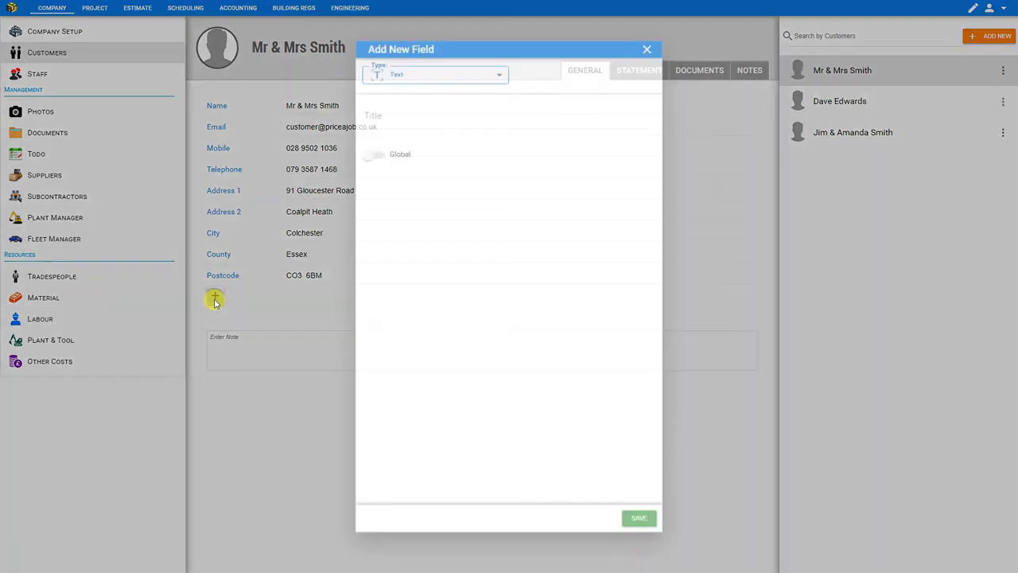
pyautogui.click(640, 66)
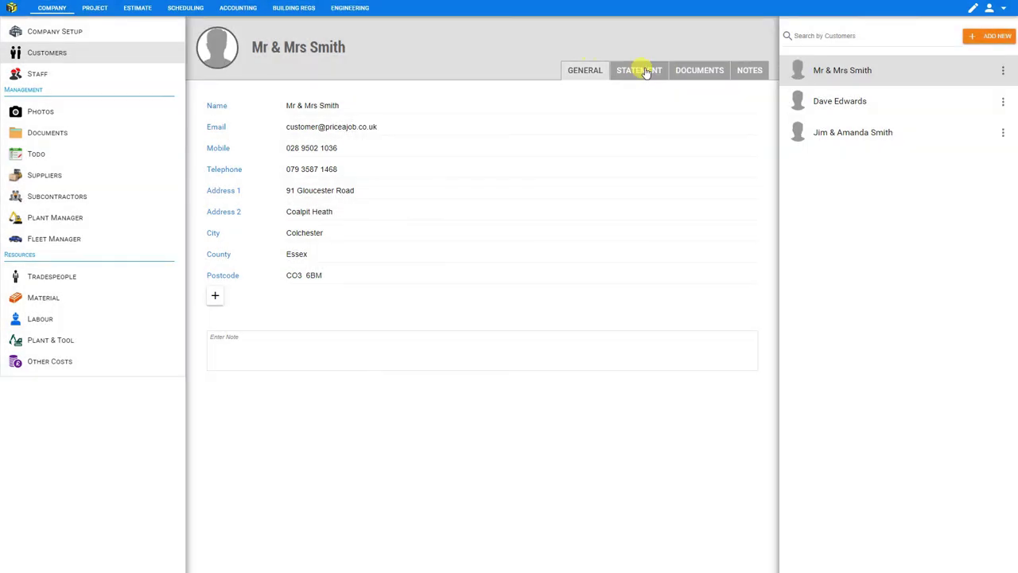
# Show the customer's Statement of Account for the Fiscal year and view the Add Transaction options.
pyautogui.click(645, 71)
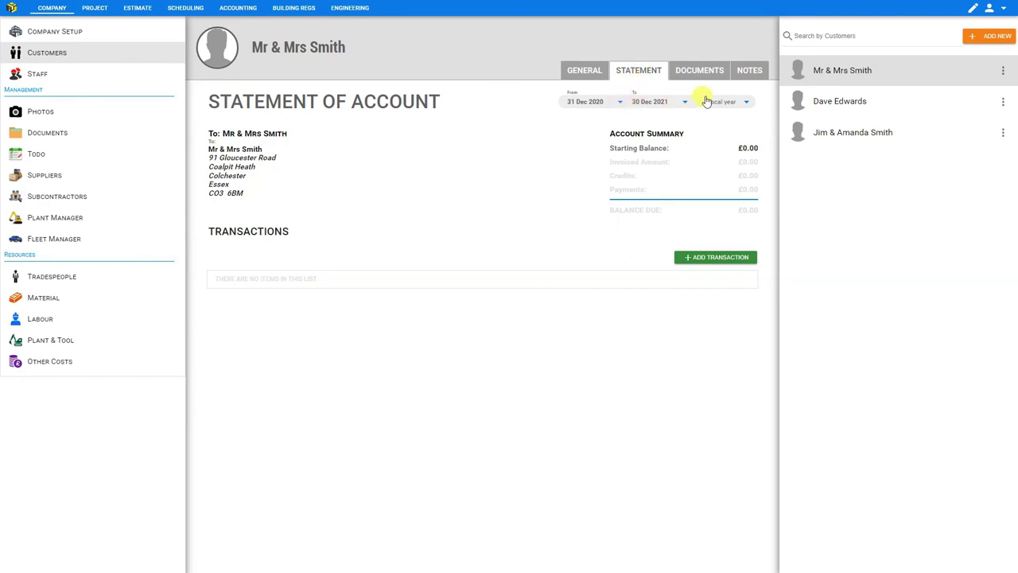
pyautogui.click(739, 106)
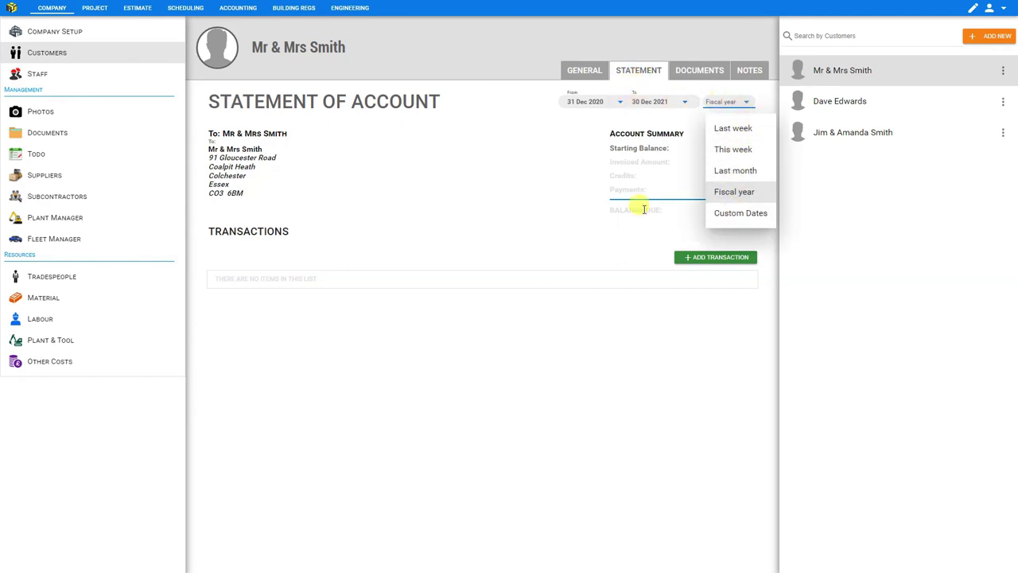
pyautogui.click(628, 237)
pyautogui.click(705, 259)
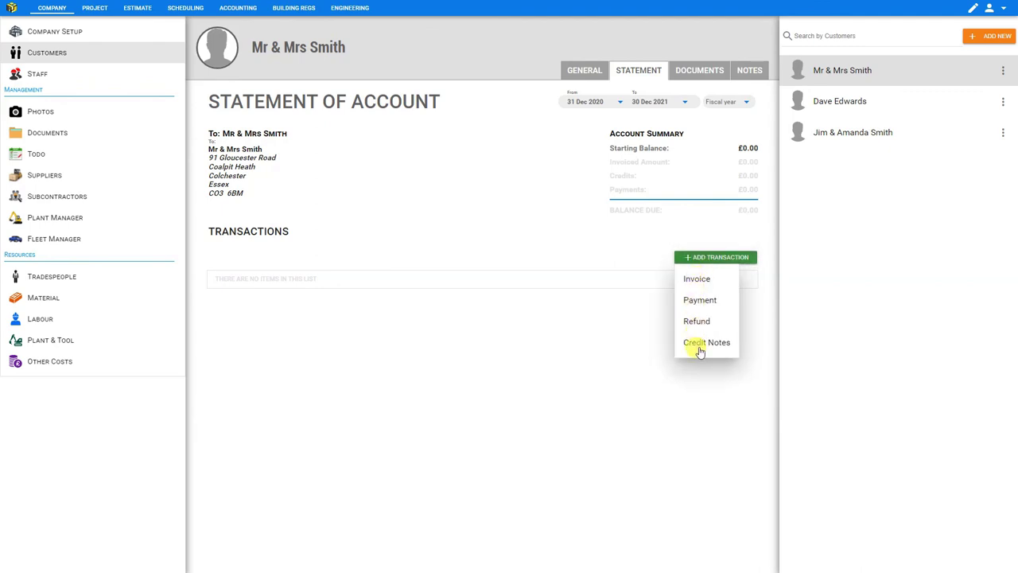
# On the customer's Notes tab, add a 14 Dec 2021 note: 'Please use side door'.
pyautogui.click(698, 76)
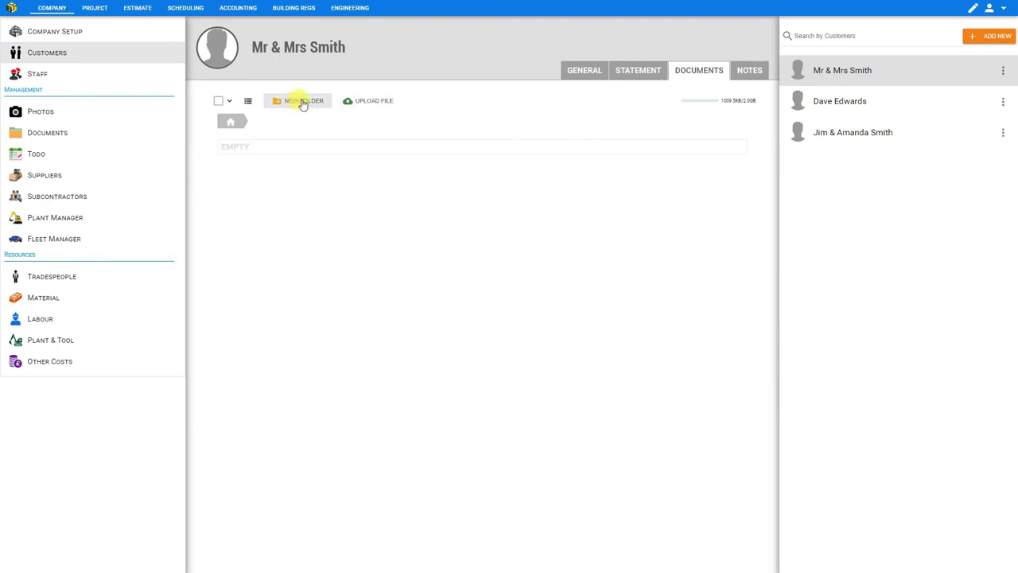
pyautogui.click(750, 73)
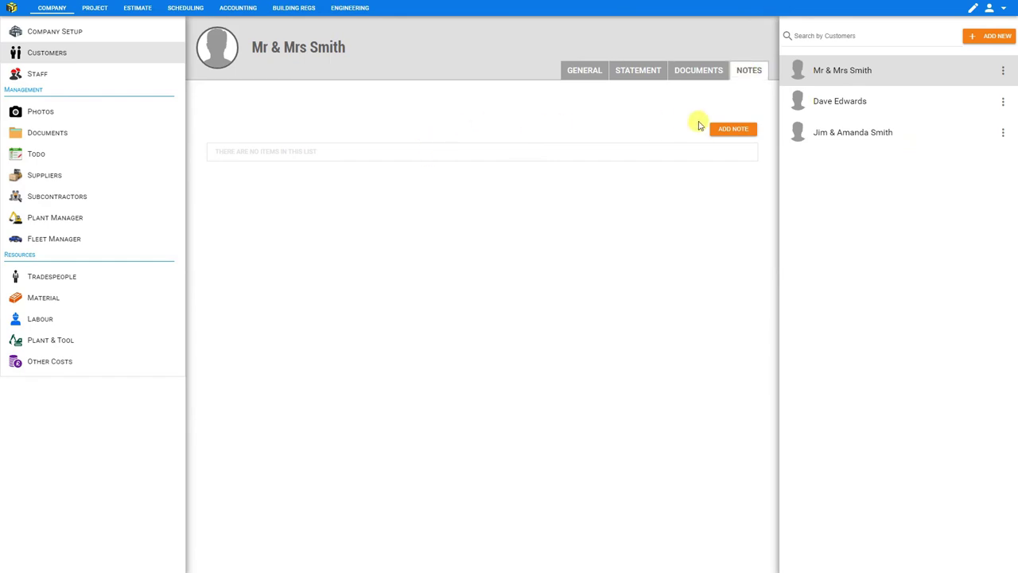
pyautogui.click(724, 132)
pyautogui.click(215, 160)
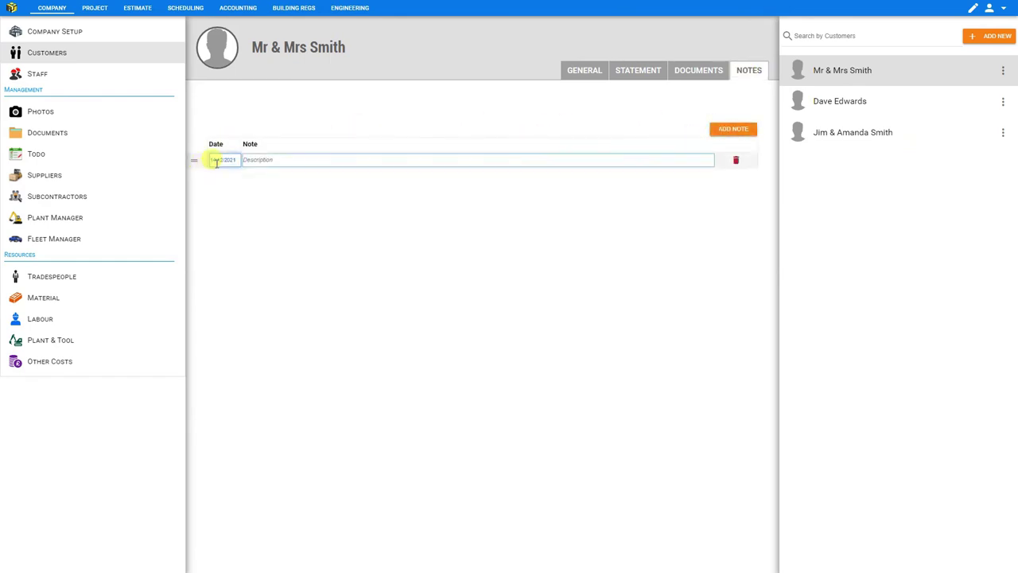
pyautogui.click(217, 161)
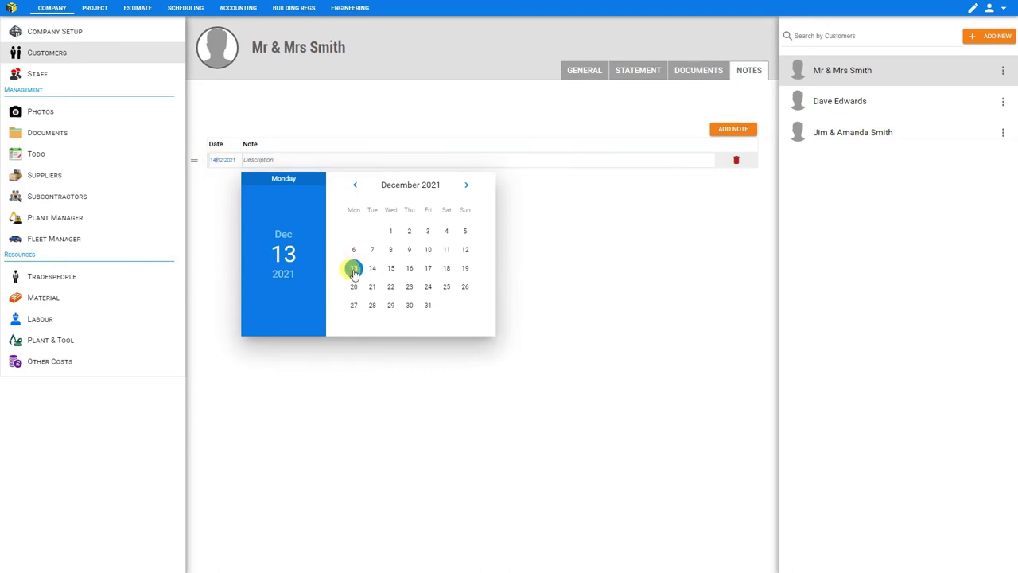
pyautogui.click(354, 271)
pyautogui.click(283, 159)
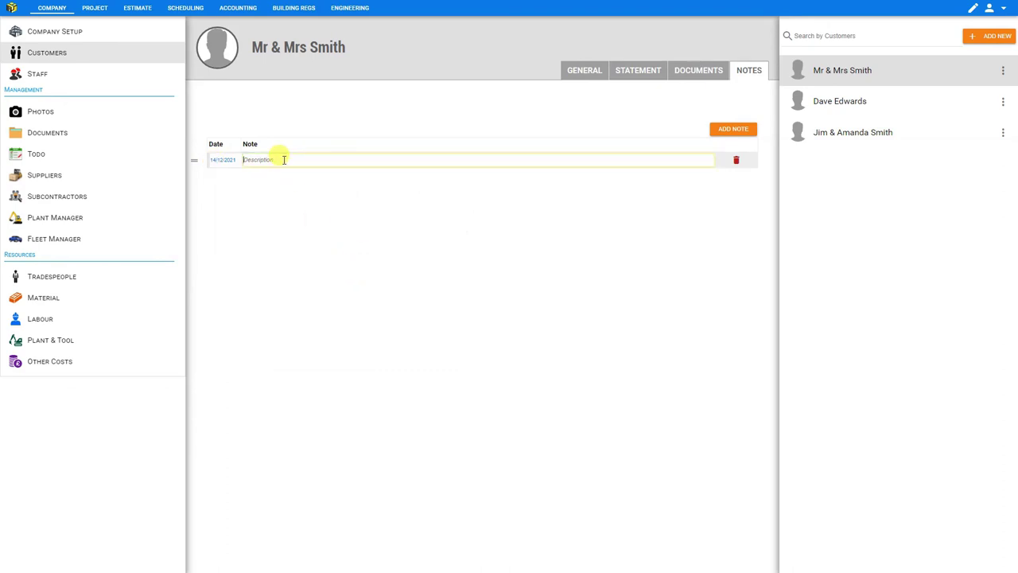
pyautogui.write('Please use side door')
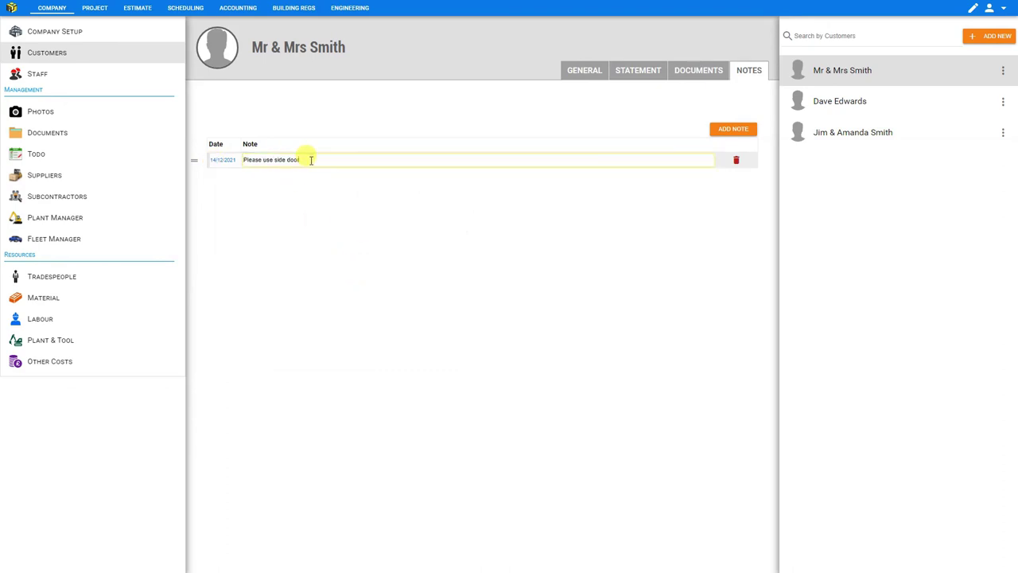
pyautogui.click(306, 203)
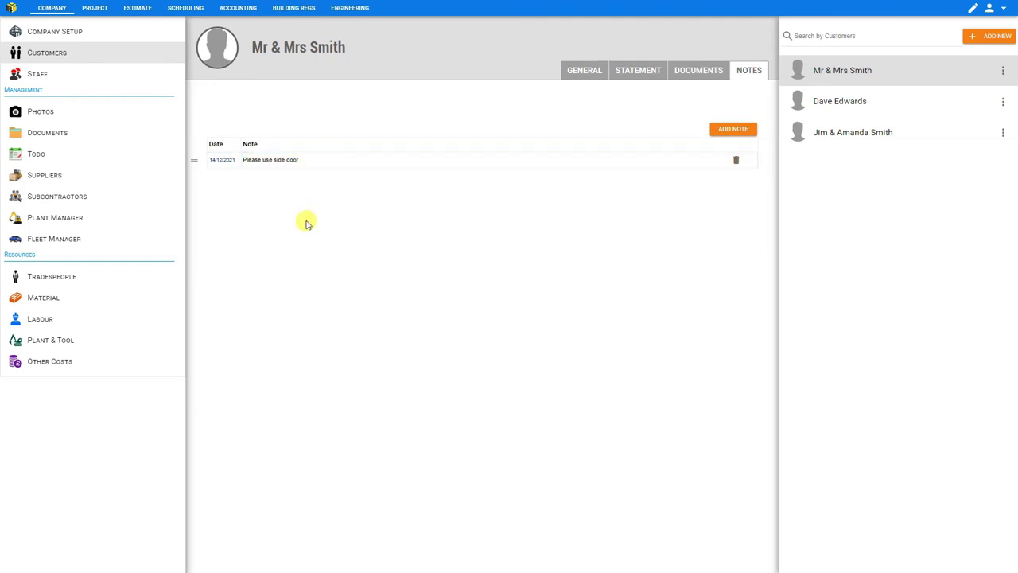
# Upload a photo of the couple as the customer's profile picture.
pyautogui.moveTo(232, 65)
pyautogui.click(220, 50)
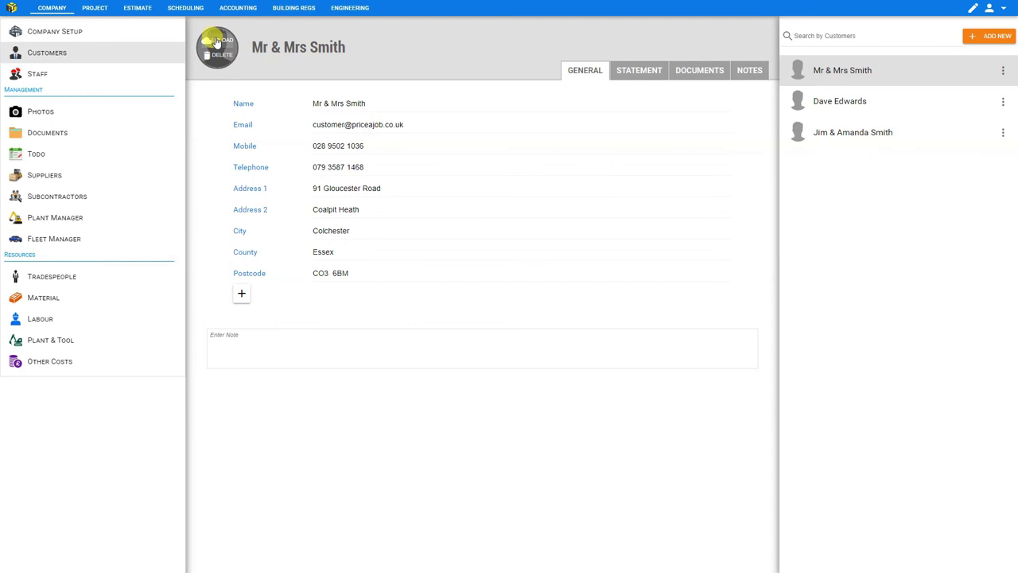
pyautogui.click(218, 44)
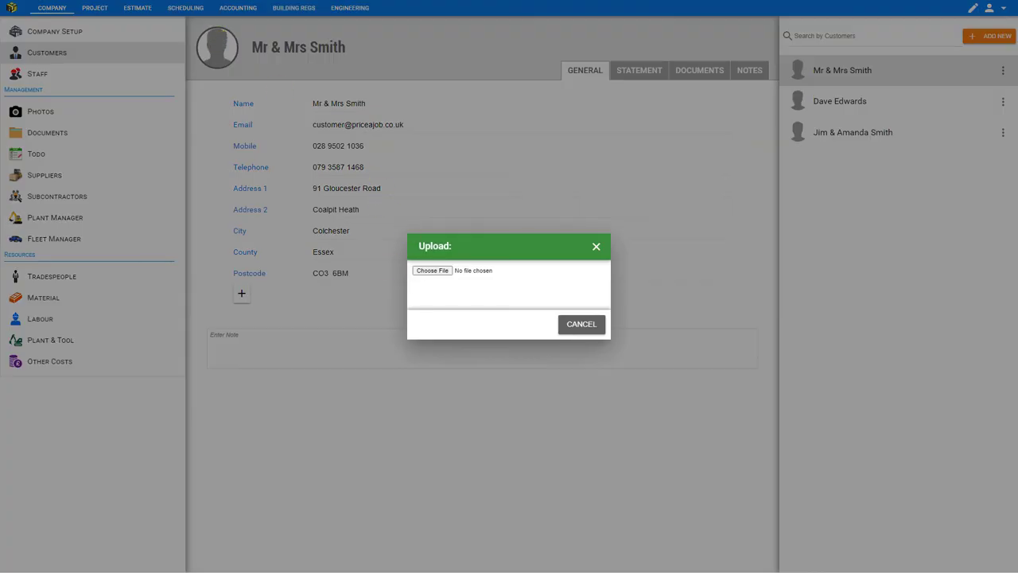
pyautogui.click(504, 16)
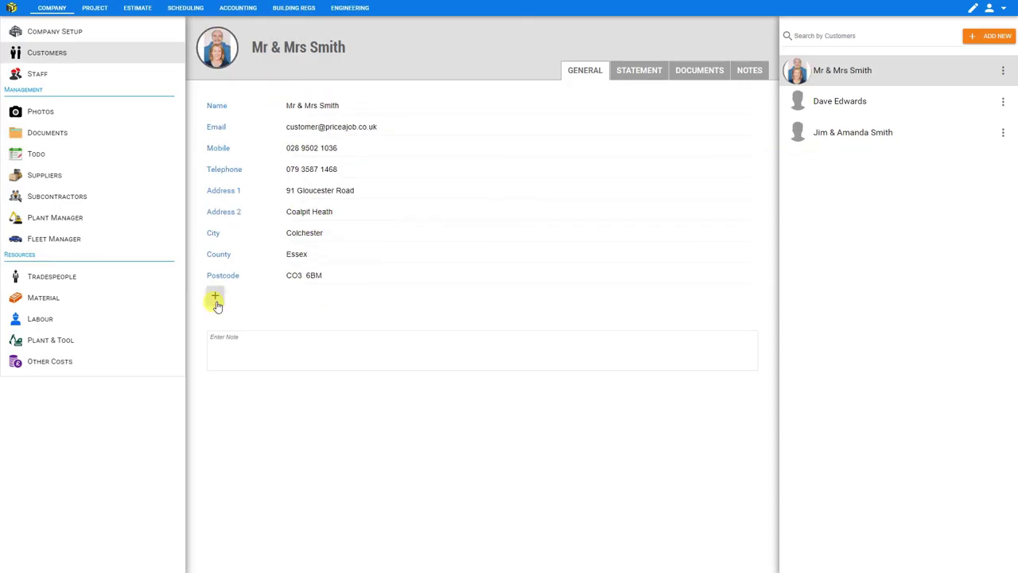
# Cancel the Add New Field form, then go to Company Setup.
pyautogui.click(214, 298)
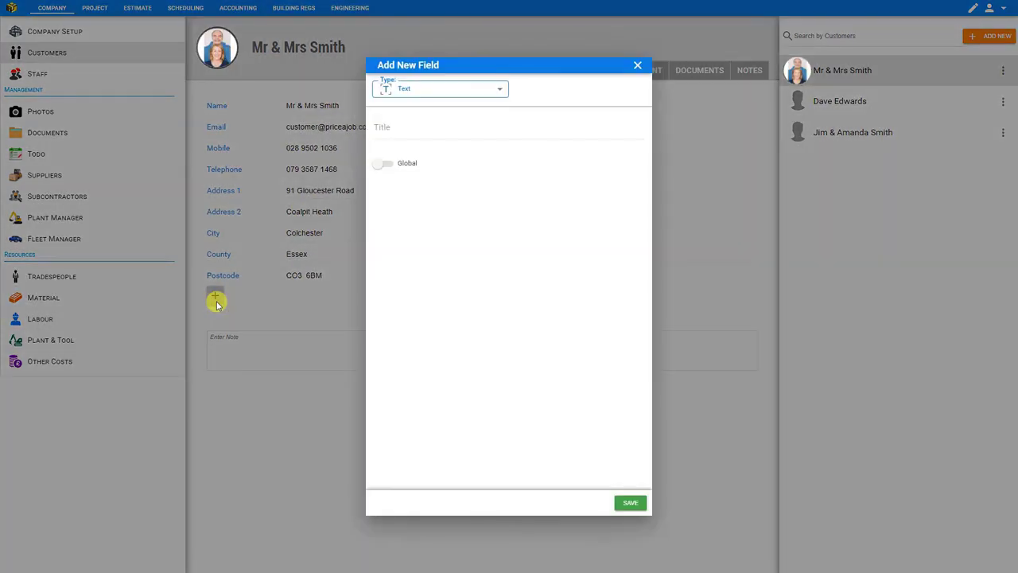
pyautogui.click(635, 64)
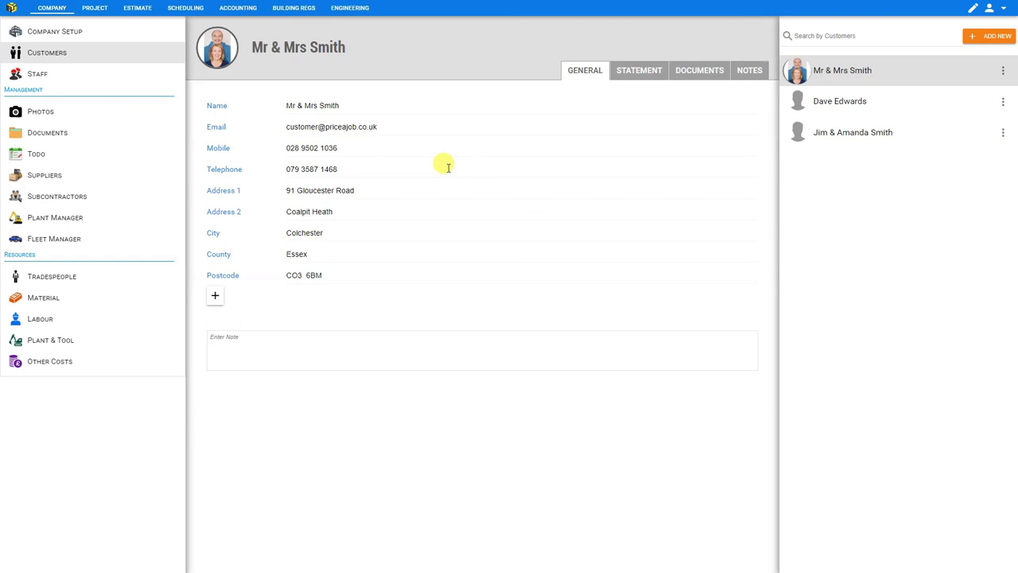
pyautogui.click(55, 32)
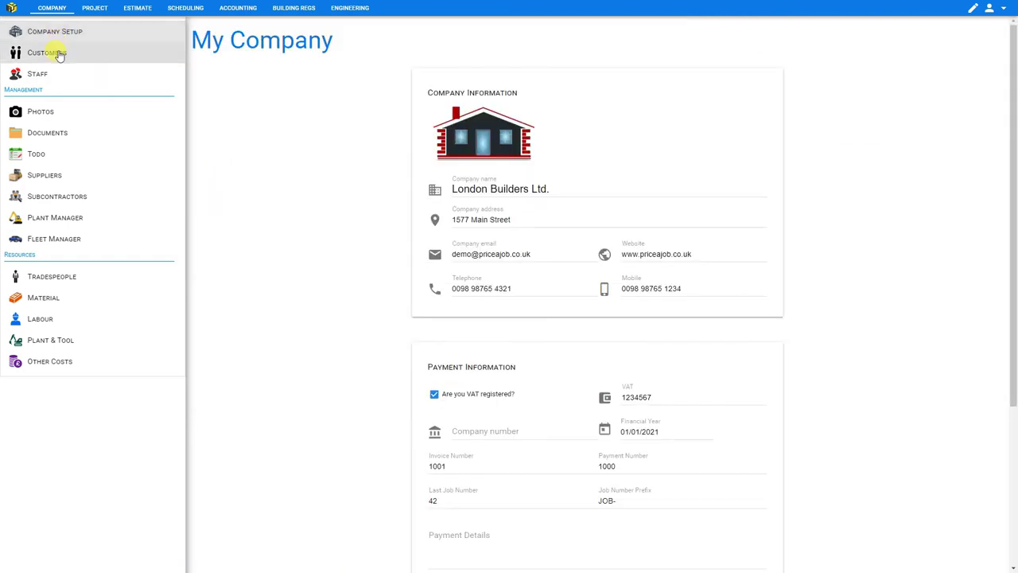